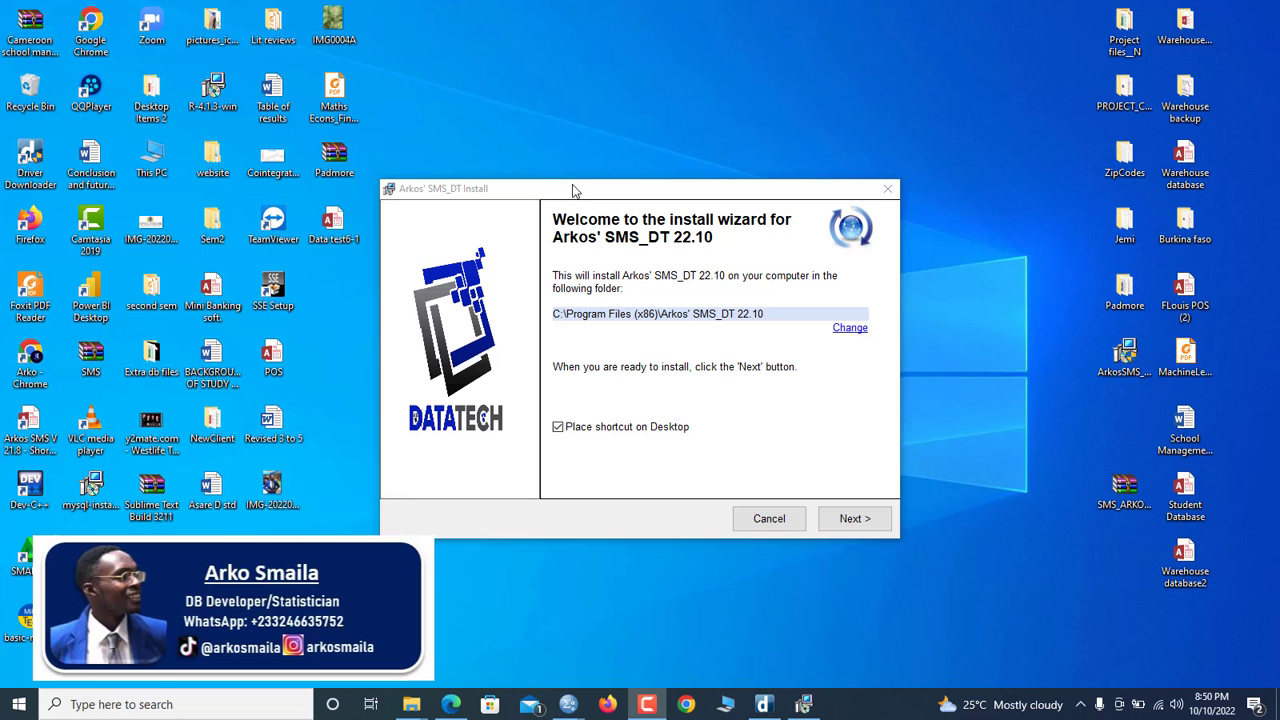
{"action": "left_click_drag", "start_coordinate": [574, 190], "coordinate": [578, 156]}
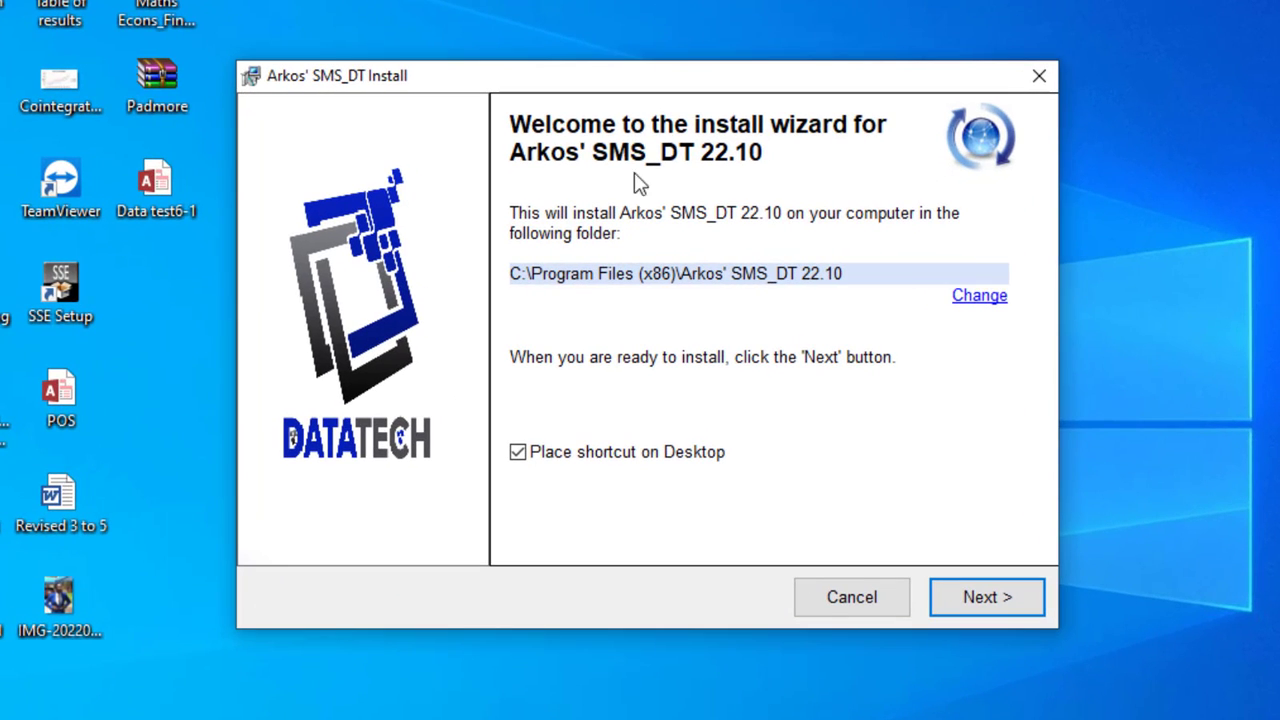
{"action": "left_click_drag", "start_coordinate": [575, 82], "coordinate": [617, 40]}
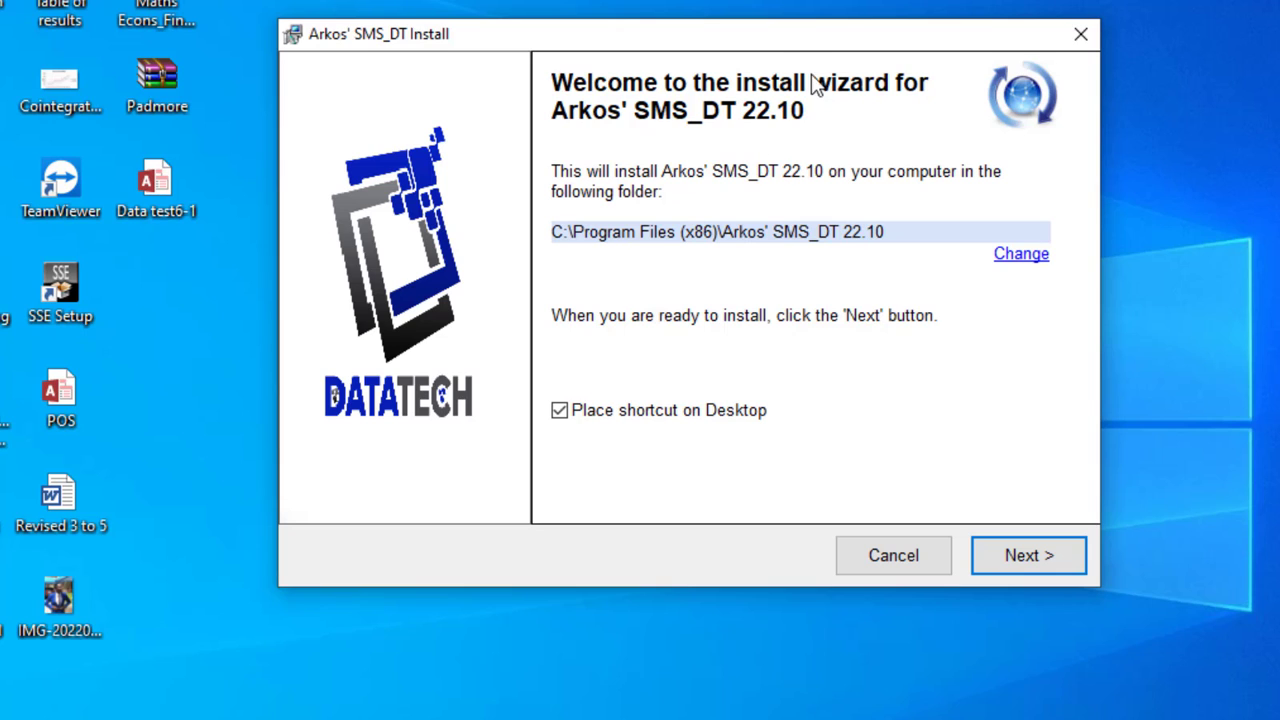
{"action": "left_click_drag", "start_coordinate": [589, 47], "coordinate": [642, 23]}
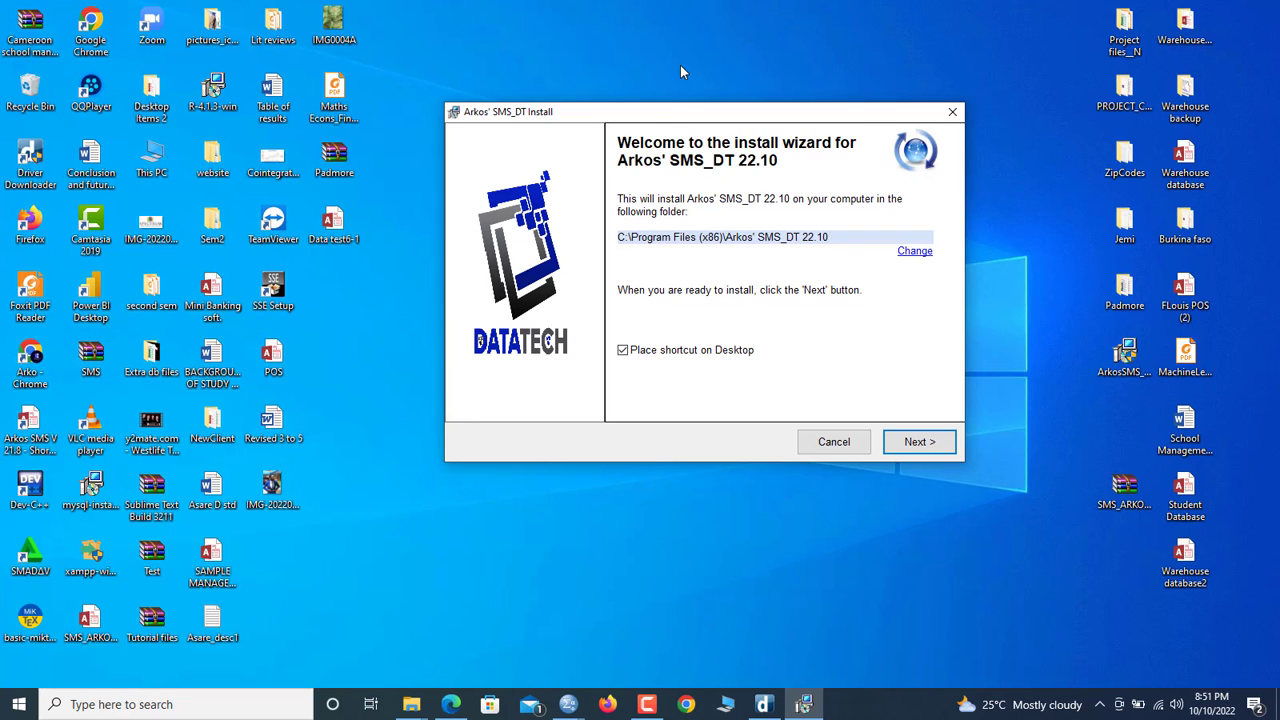
{"action": "mouse_move", "coordinate": [668, 113]}
{"action": "left_mouse_down"}
{"action": "mouse_move", "coordinate": [690, 106]}
{"action": "mouse_move", "coordinate": [663, 107]}
{"action": "left_mouse_up"}
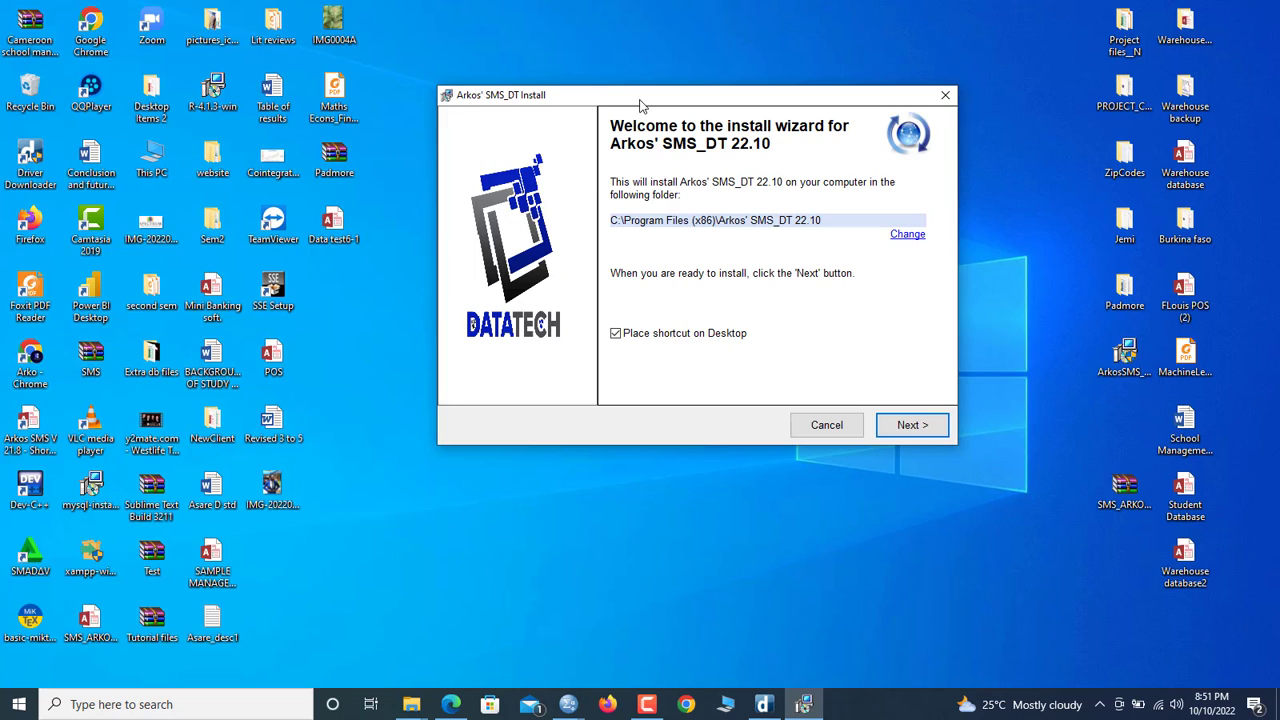
{"action": "left_click_drag", "start_coordinate": [628, 106], "coordinate": [635, 106]}
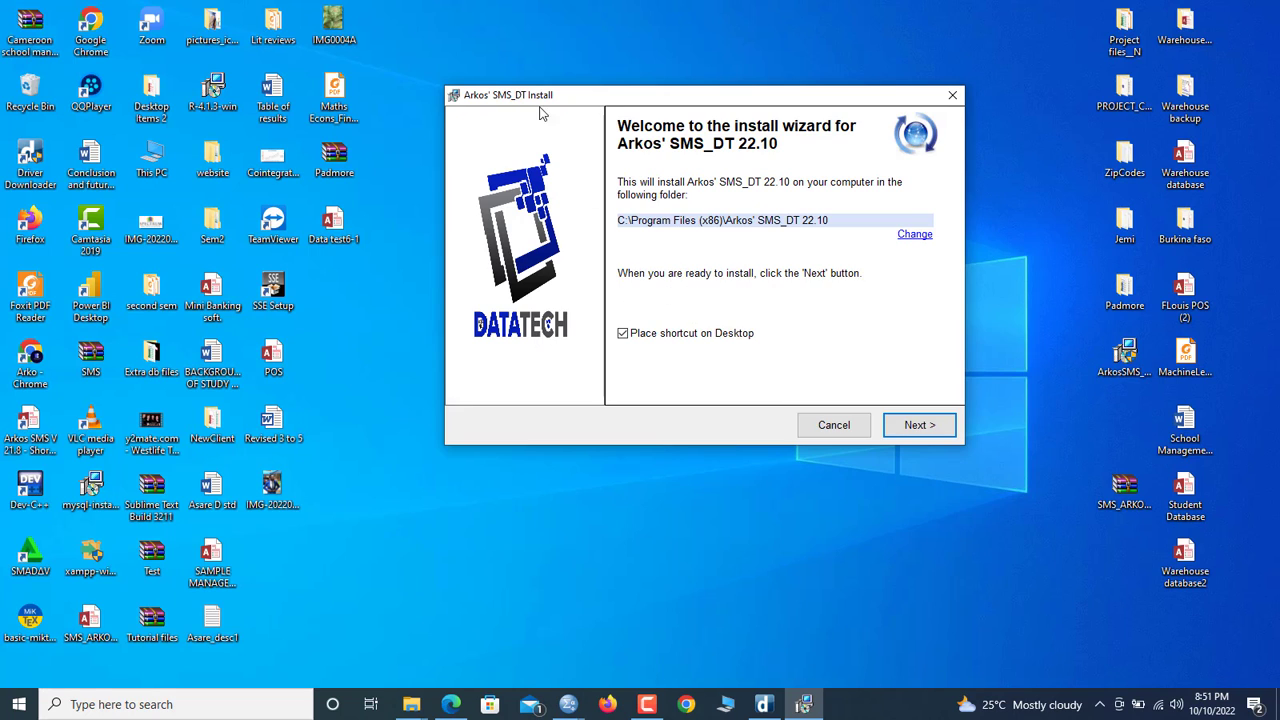
{"action": "left_click_drag", "start_coordinate": [586, 104], "coordinate": [558, 104]}
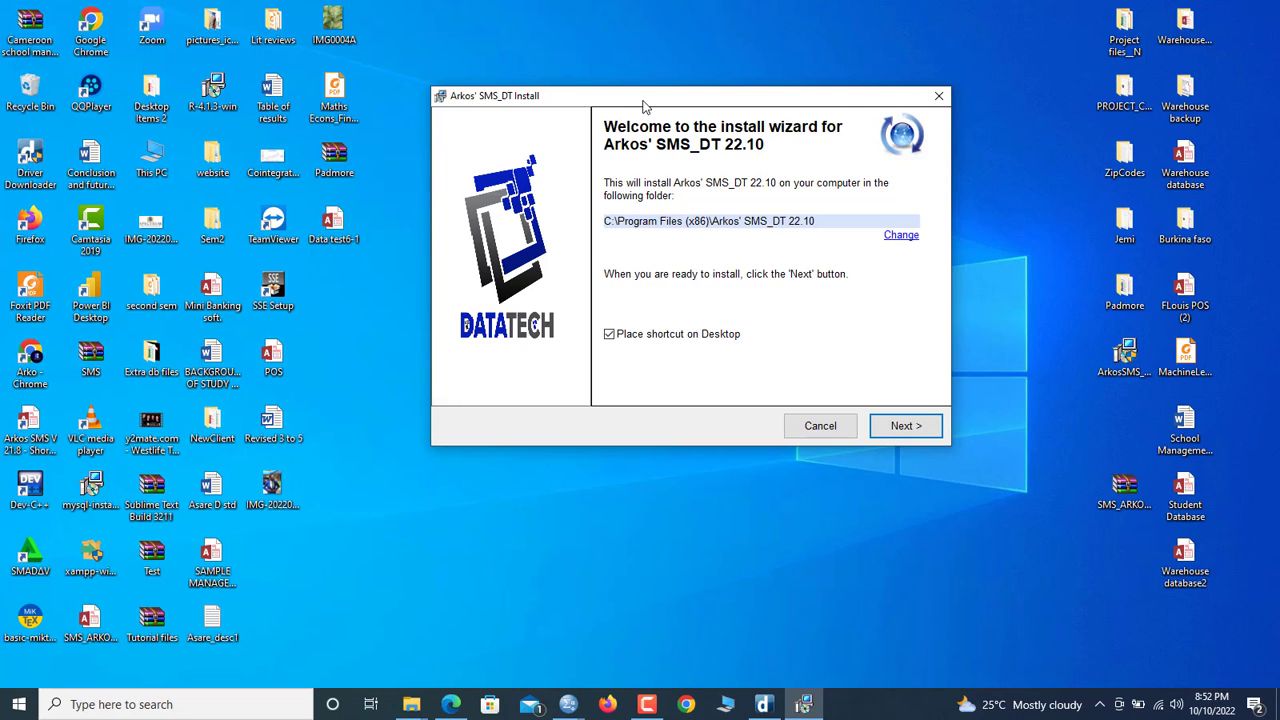
{"action": "left_click_drag", "start_coordinate": [645, 105], "coordinate": [656, 105]}
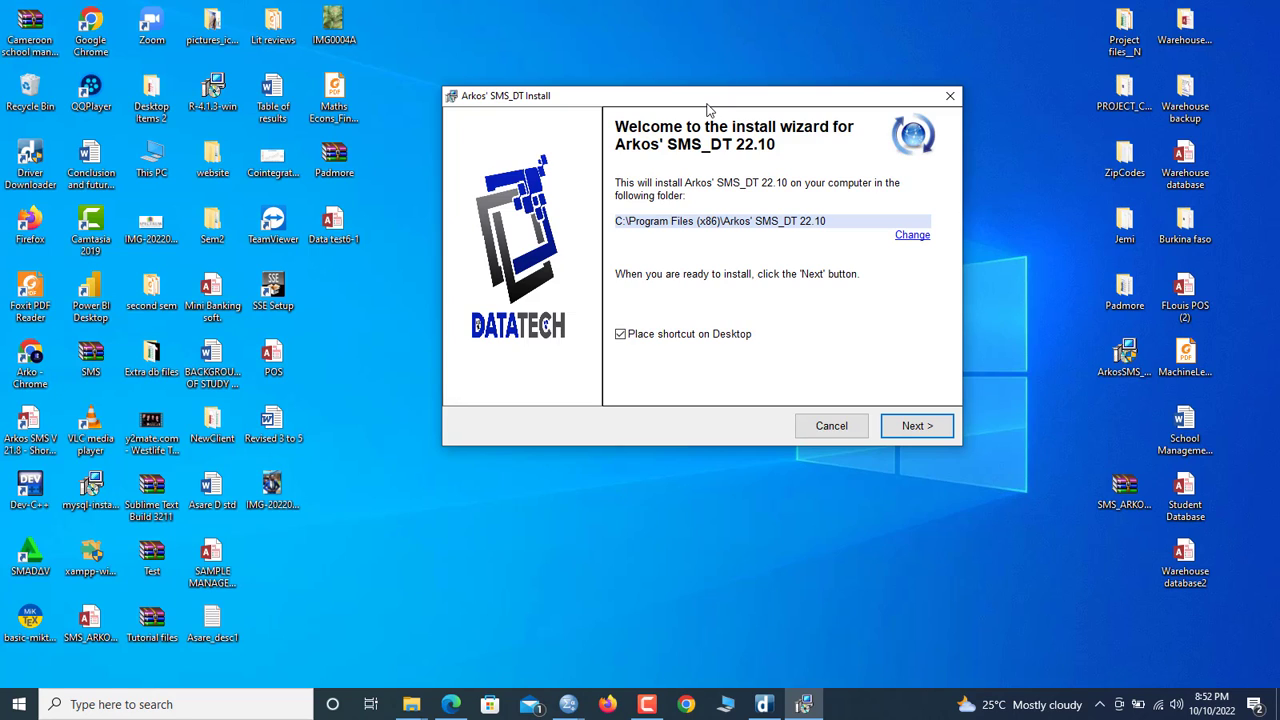
{"action": "left_click_drag", "start_coordinate": [707, 108], "coordinate": [719, 103]}
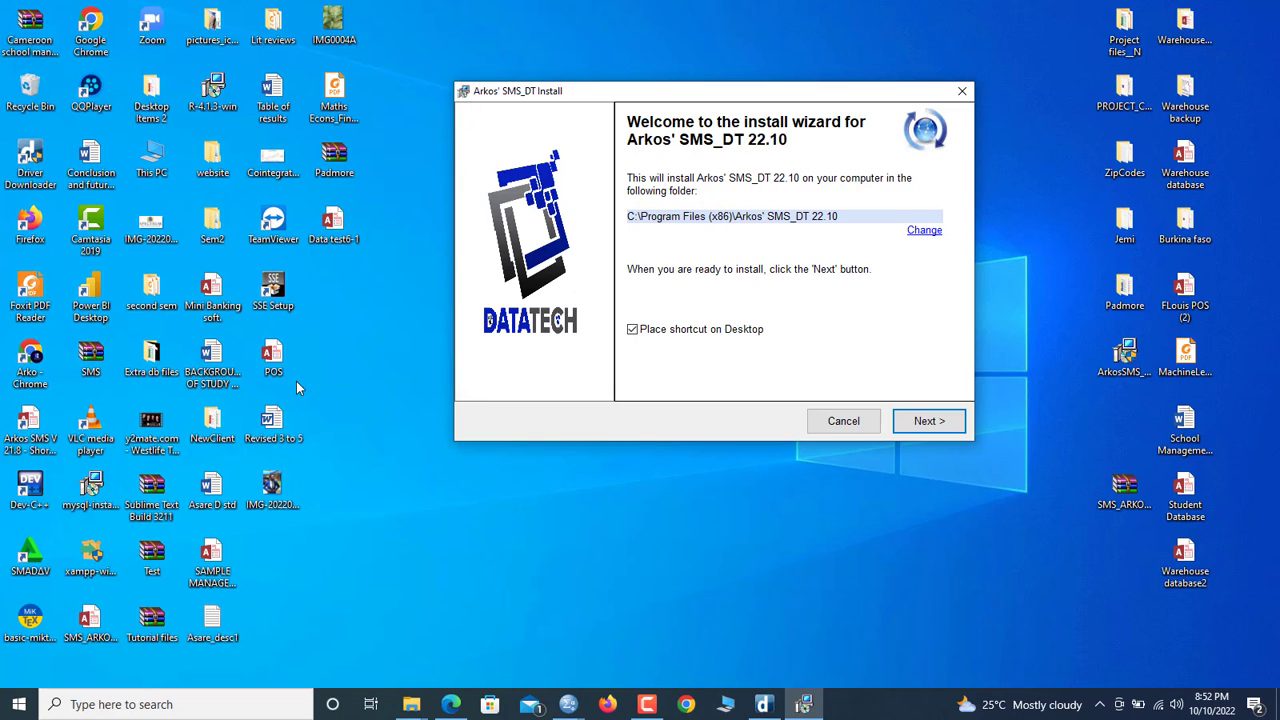
Cancel the Arkos' SMS_DT 22.10 install wizard without installing the program.
{"action": "left_click", "coordinate": [281, 358]}
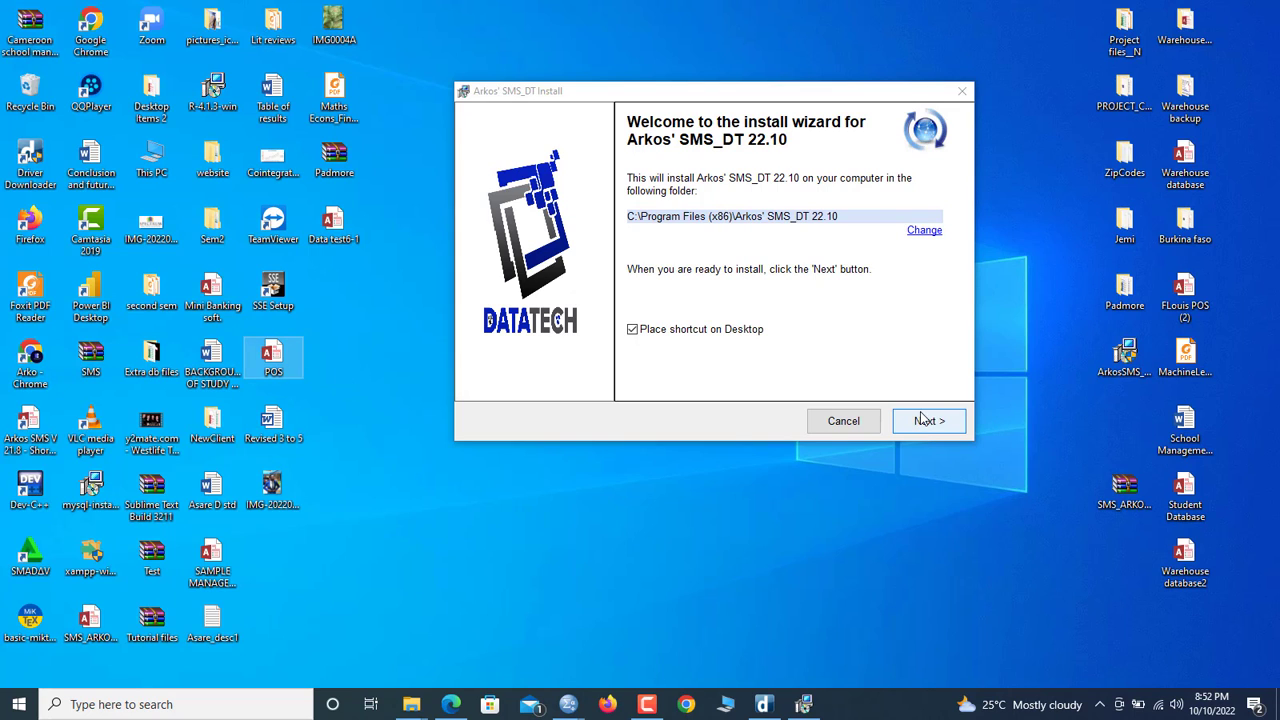
{"action": "left_click", "coordinate": [853, 423]}
{"action": "left_click", "coordinate": [832, 425]}
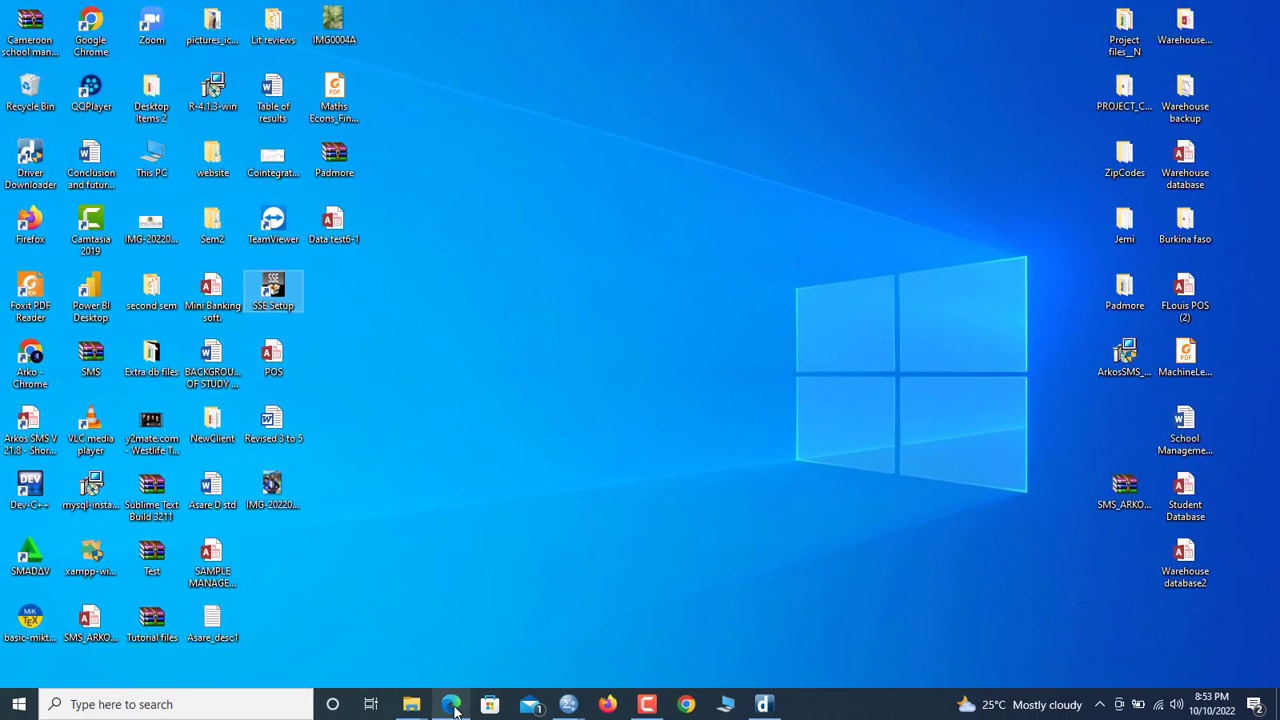
Switch to Microsoft Edge and search Google for "SSE setup for windows 10".
{"action": "left_click", "coordinate": [451, 704]}
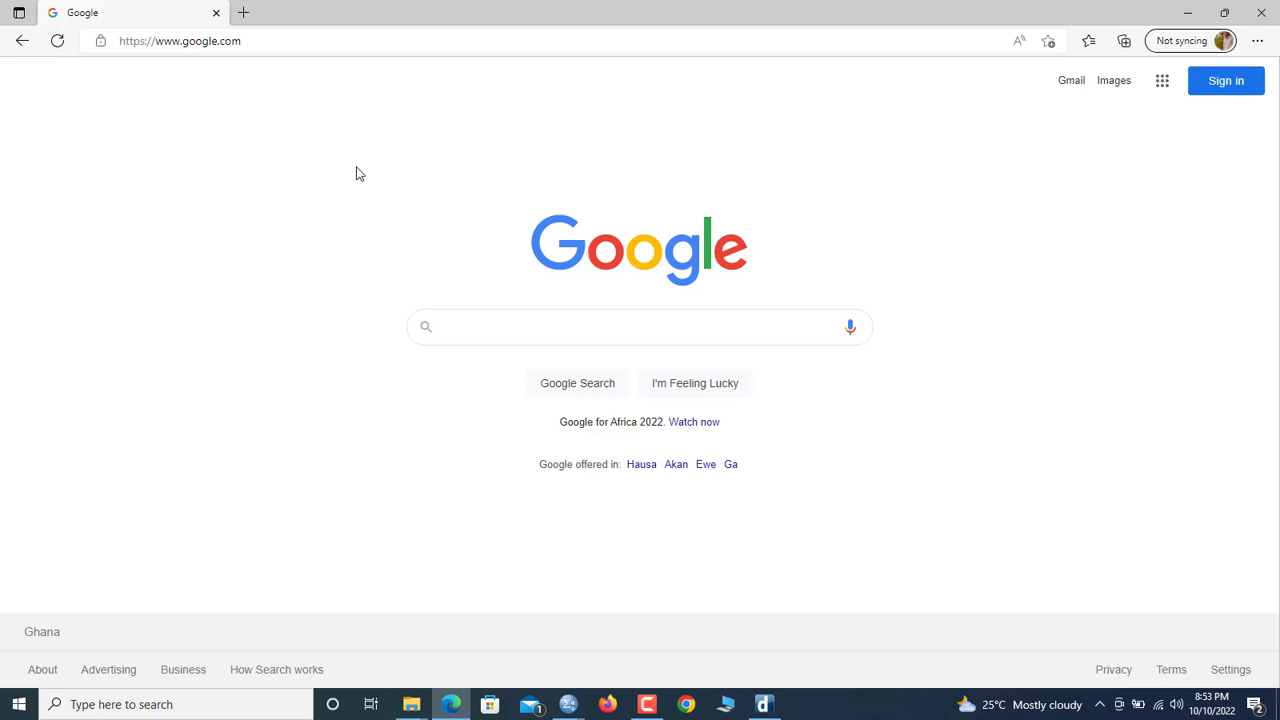
{"action": "left_click", "coordinate": [468, 323]}
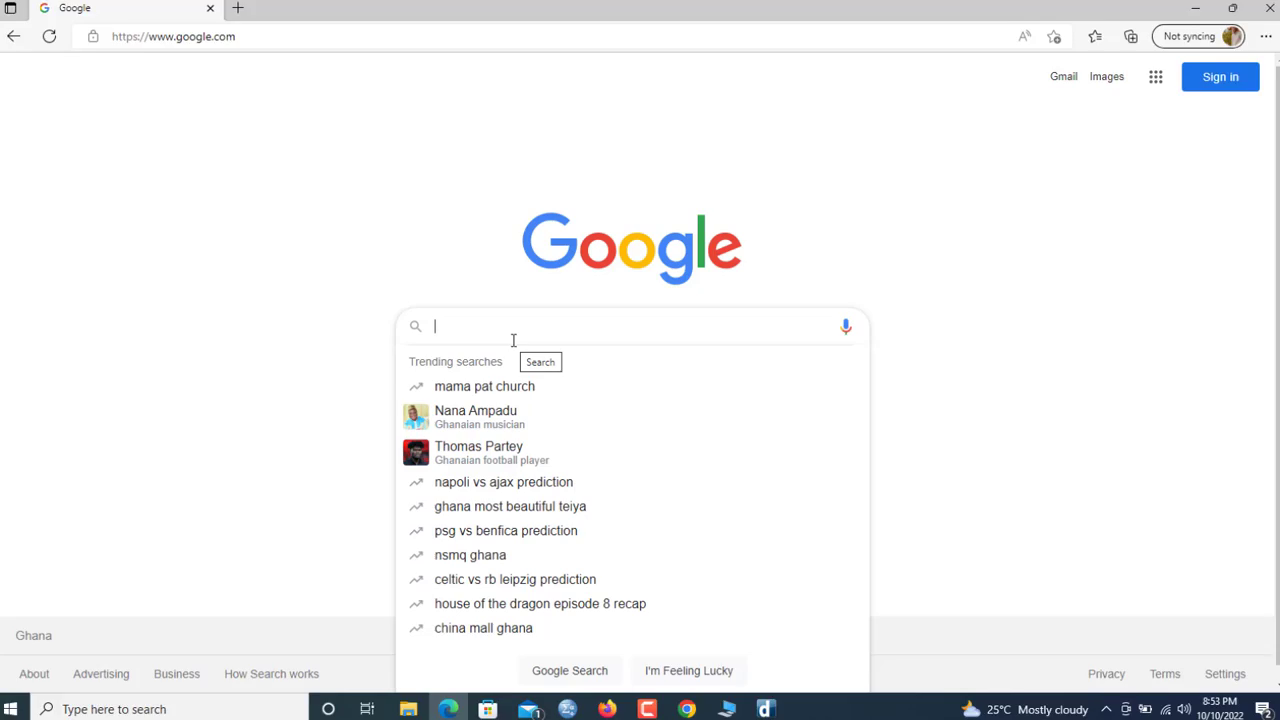
{"action": "type", "text": "SSE "}
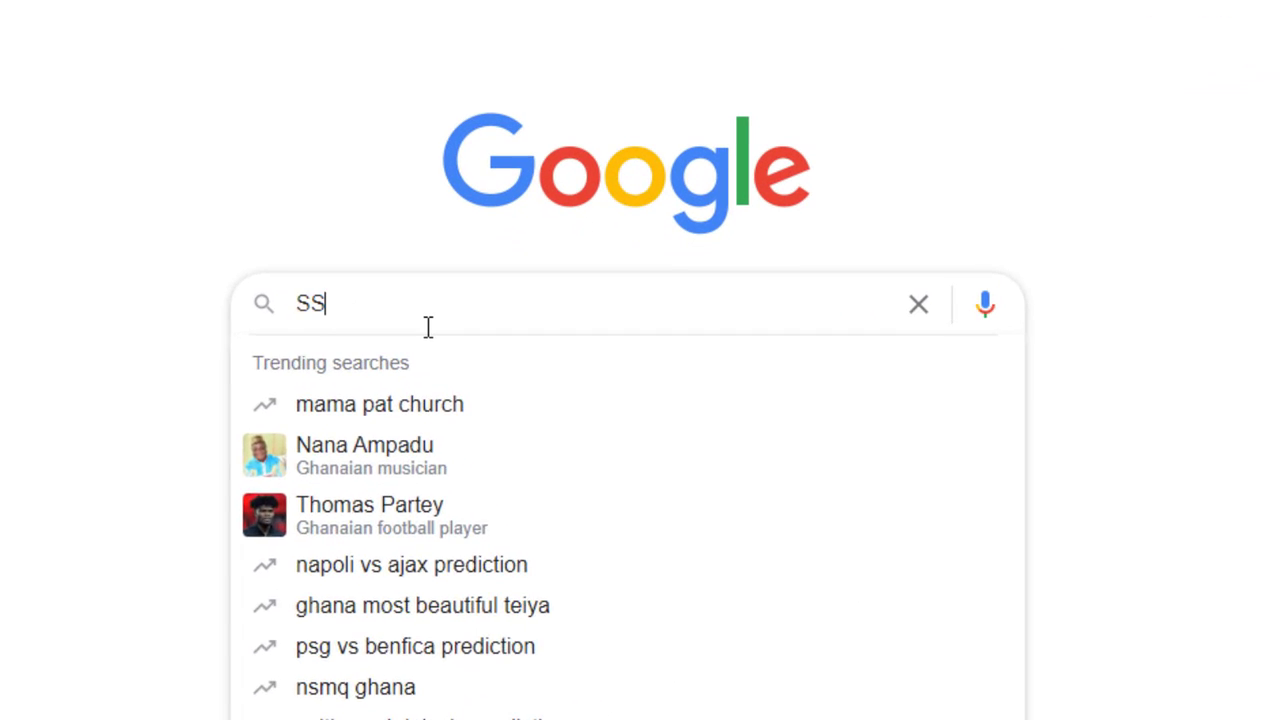
{"action": "type", "text": "se"}
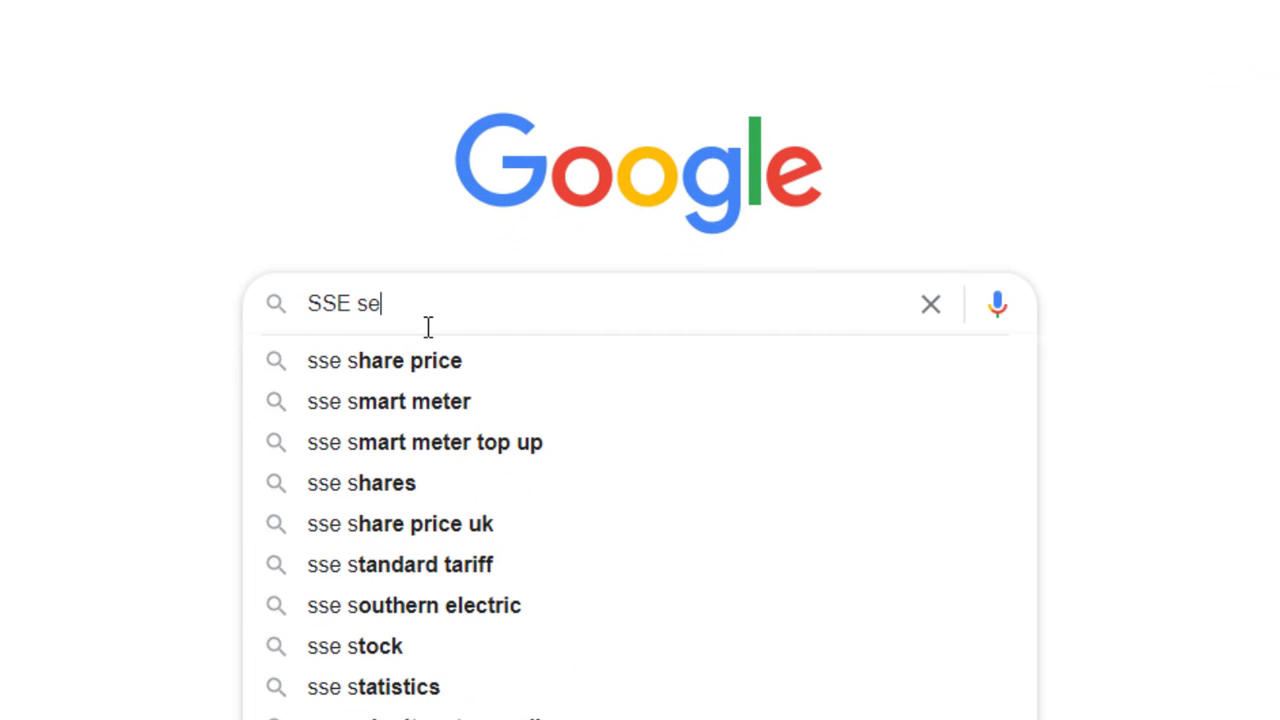
{"action": "type", "text": "tup for "}
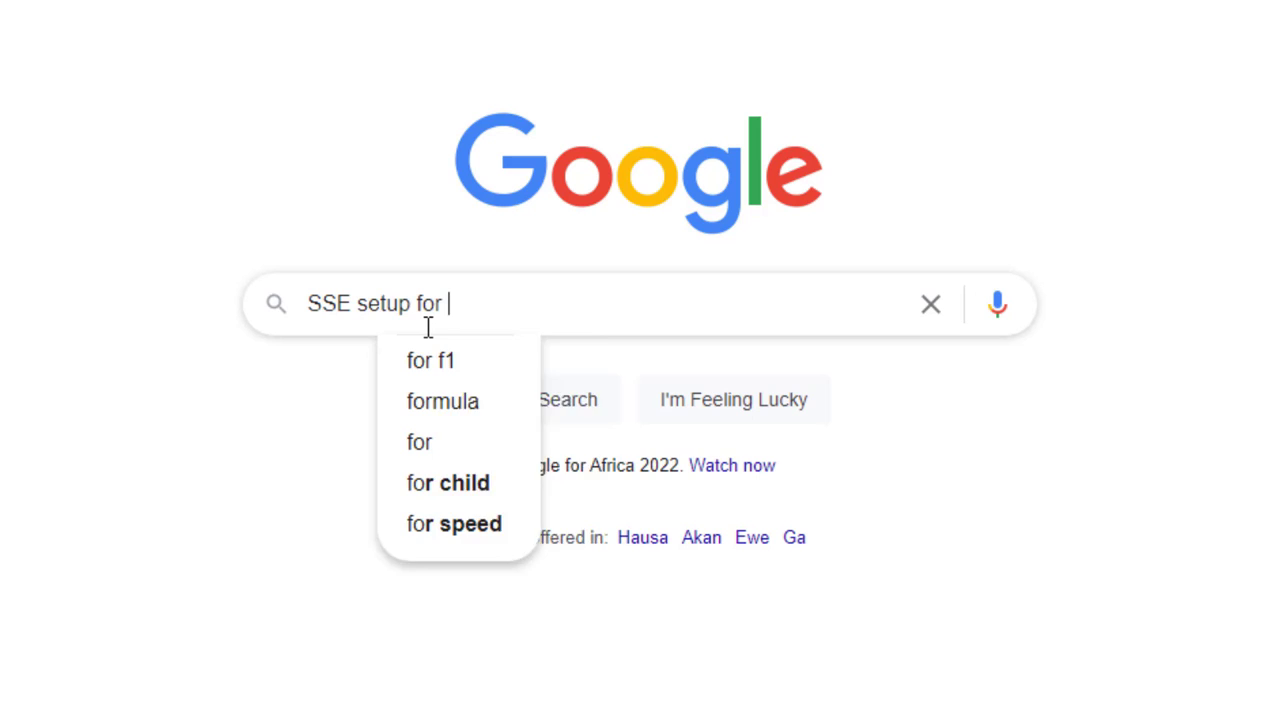
{"action": "type", "text": "windows 10"}
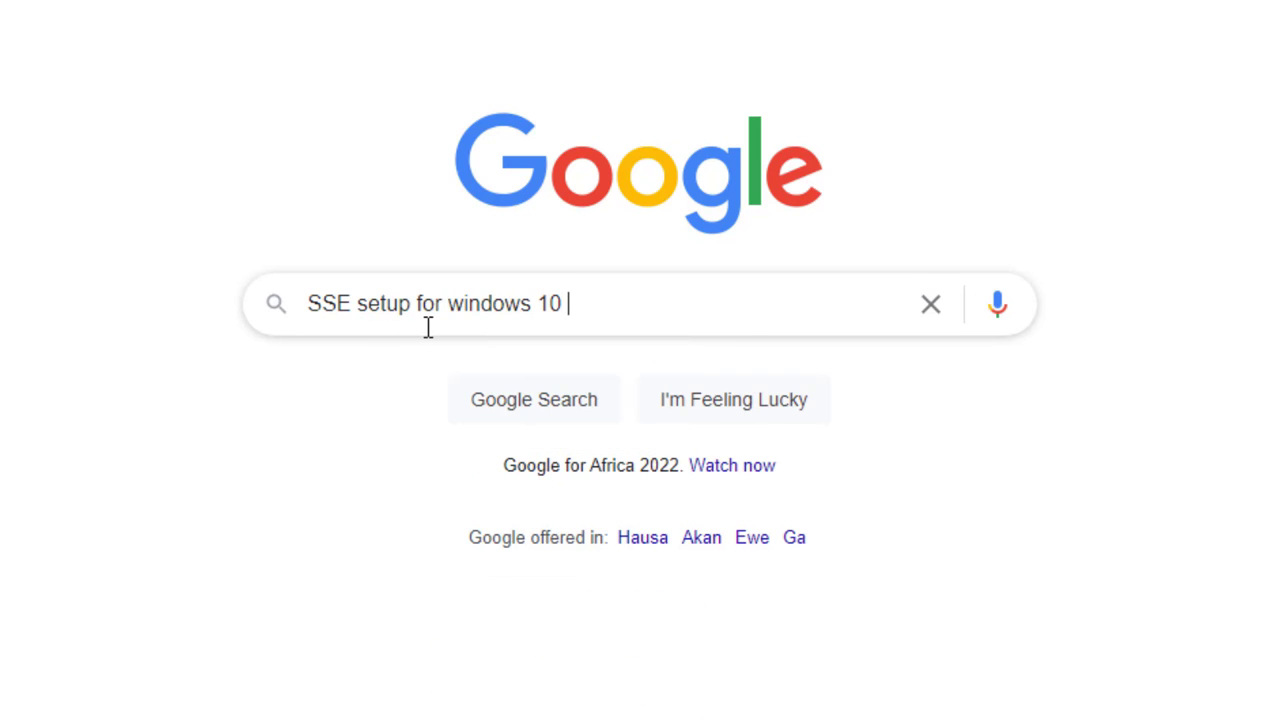
{"action": "key", "text": "Return"}
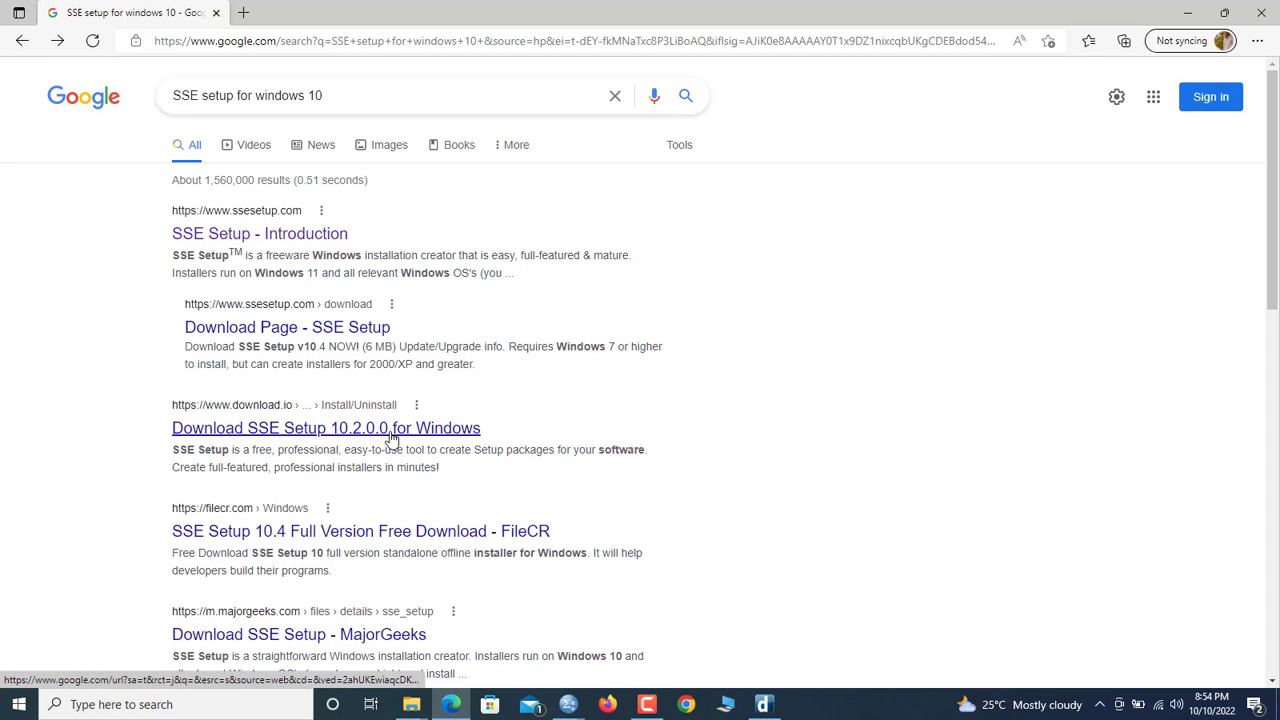
Open the download.io result for SSE Setup 10.2.0.0 and download the Setup-32-bit.exe installer.
{"action": "left_click", "coordinate": [472, 428]}
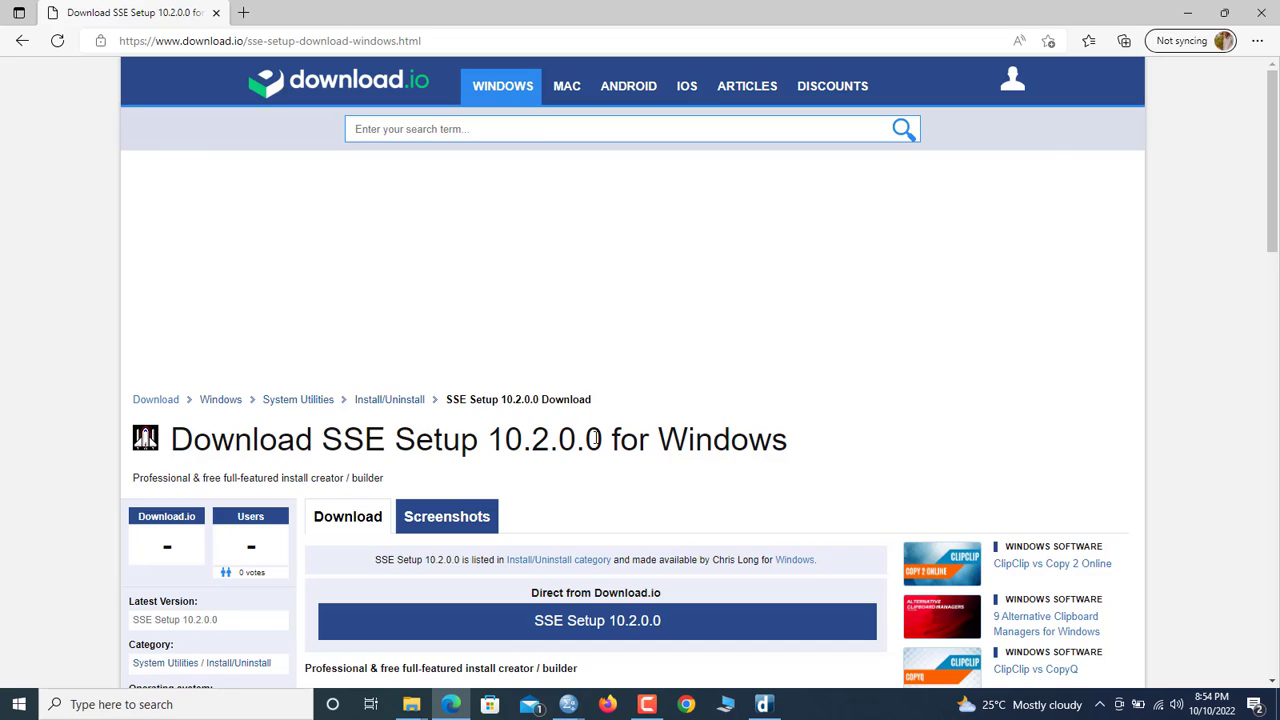
{"action": "scroll", "coordinate": [595, 439], "scroll_direction": "down", "scroll_amount": 8}
{"action": "scroll", "coordinate": [583, 583], "scroll_direction": "up", "scroll_amount": 4}
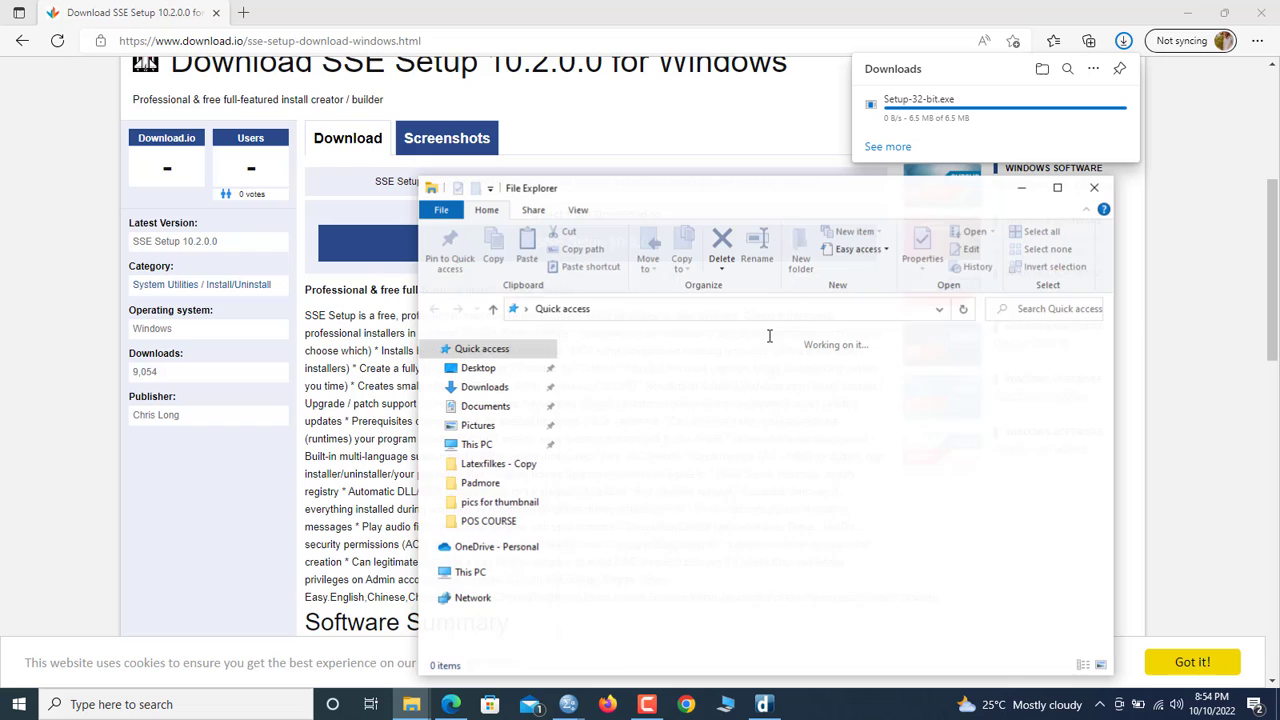
In File Explorer, open the Downloads folder and select the Setup-32-bit file.
{"action": "left_click", "coordinate": [490, 387]}
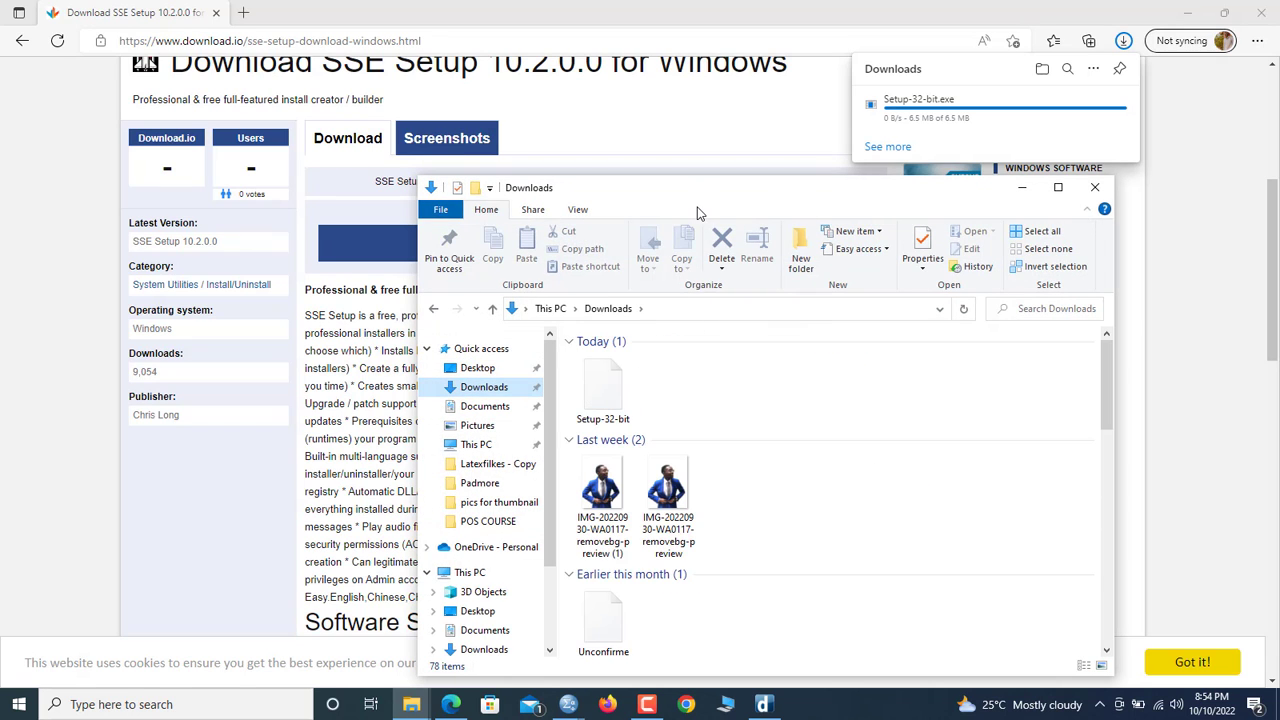
{"action": "left_click_drag", "start_coordinate": [698, 213], "coordinate": [647, 140]}
{"action": "left_click", "coordinate": [572, 335]}
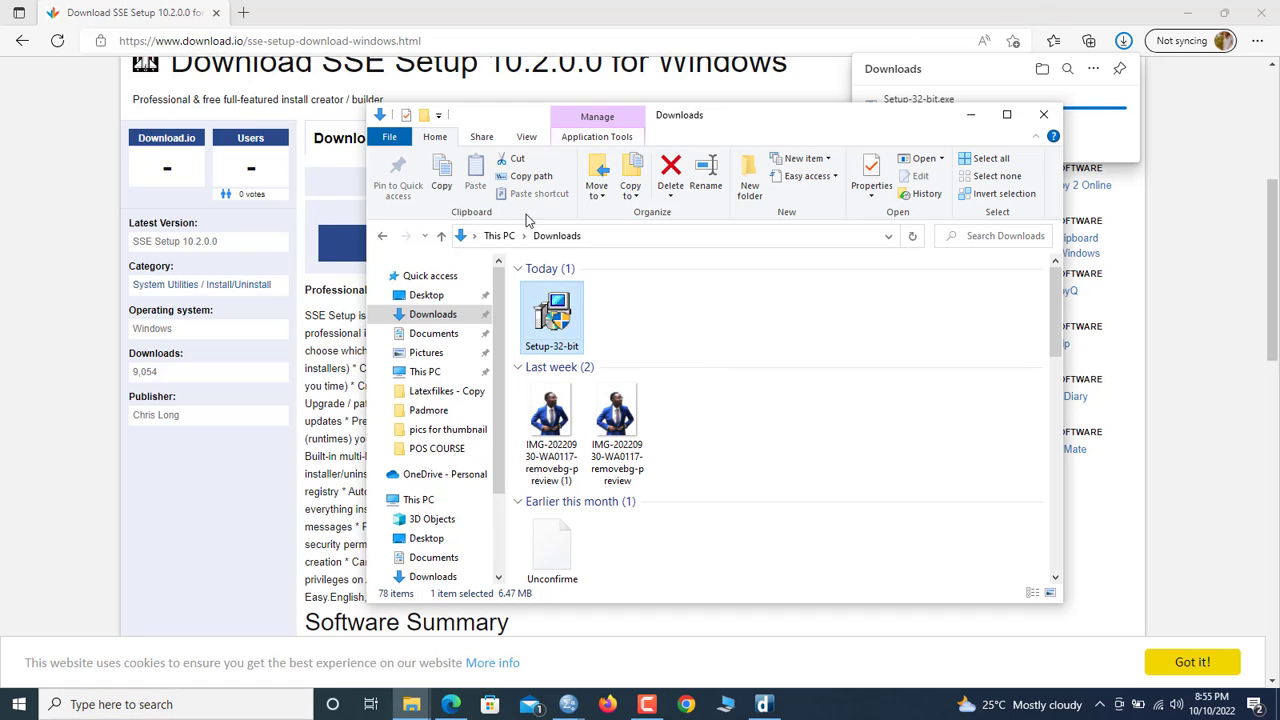
Show the desktop and close the extra File Explorer windows, keeping the Downloads window that contains Setup-32-bit.
{"action": "key", "text": "super+d"}
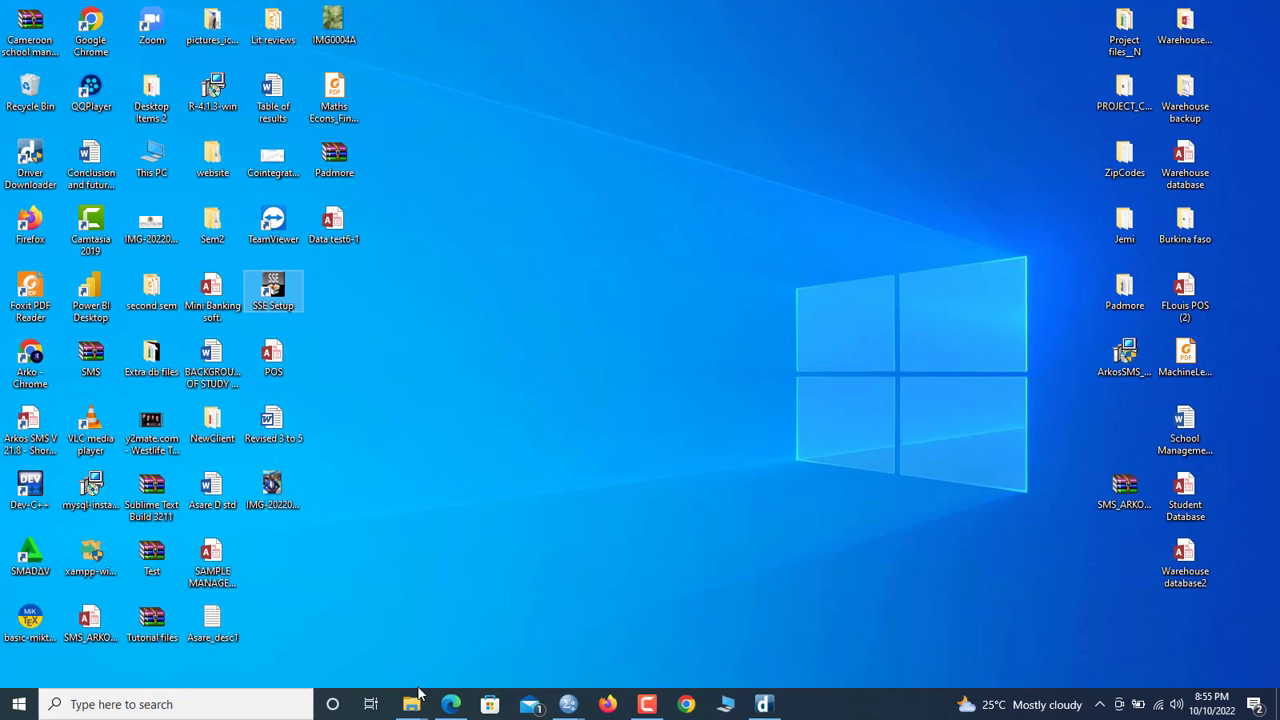
{"action": "mouse_move", "coordinate": [418, 692]}
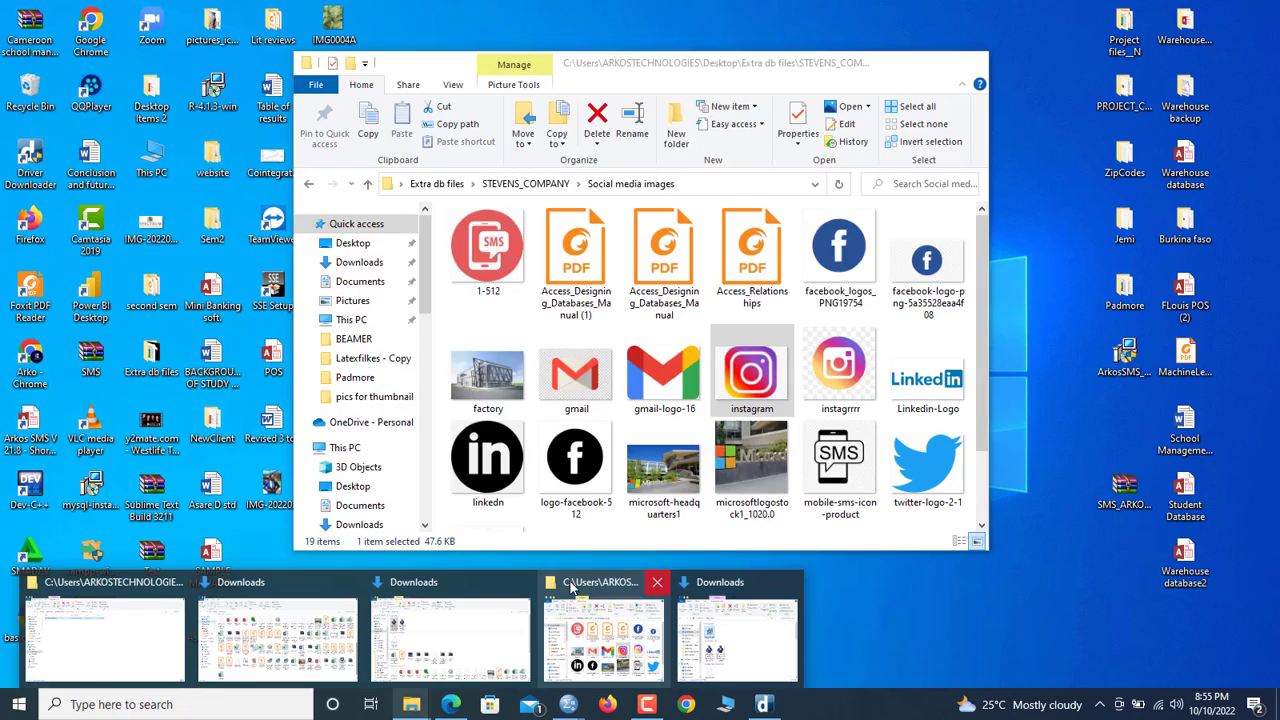
{"action": "left_click", "coordinate": [659, 583]}
{"action": "left_click", "coordinate": [588, 584]}
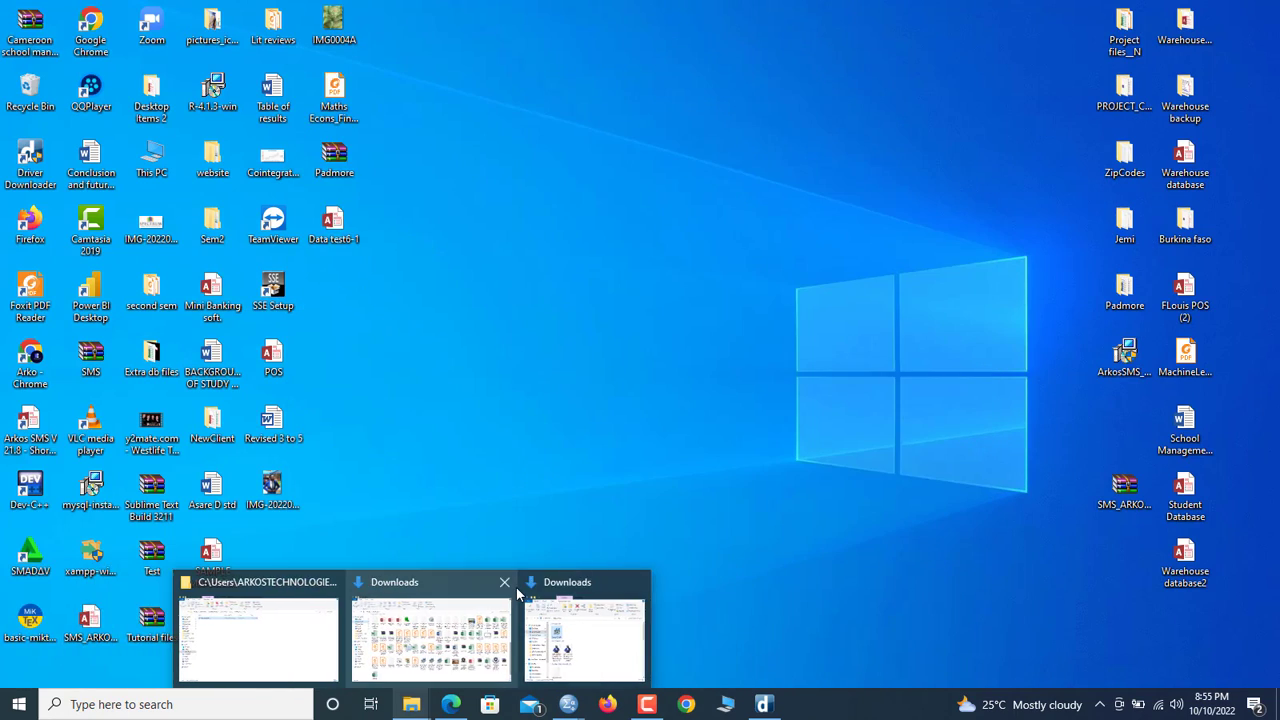
{"action": "left_click", "coordinate": [504, 582]}
{"action": "left_click", "coordinate": [417, 583]}
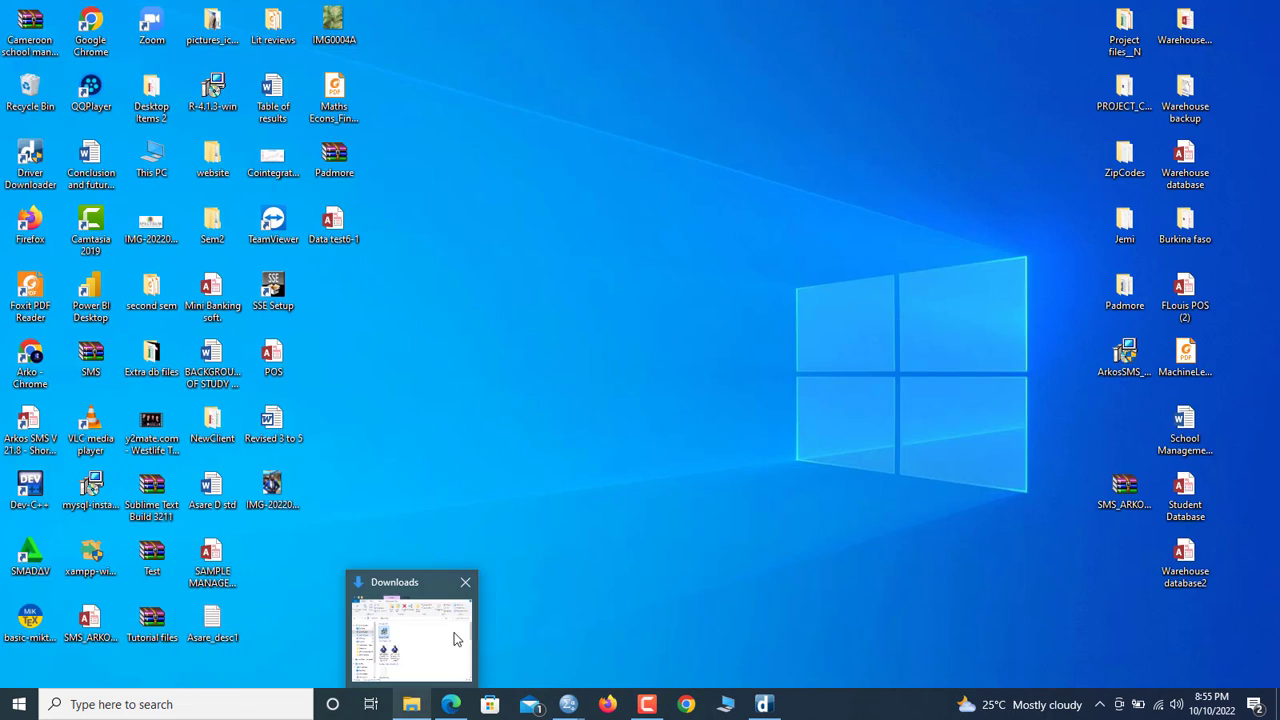
Try to run the Setup-32-bit installer from the Downloads folder, then dismiss its notice and close the folder window.
{"action": "left_click", "coordinate": [455, 640]}
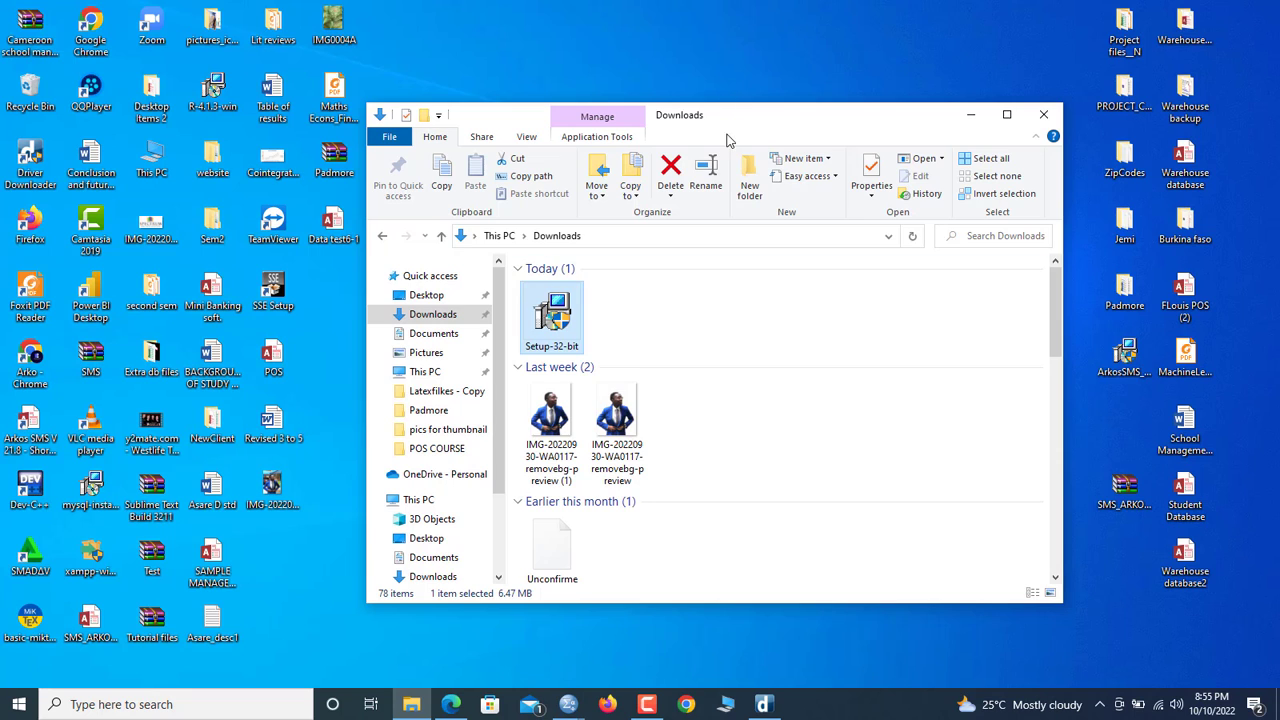
{"action": "left_click_drag", "start_coordinate": [730, 113], "coordinate": [745, 71]}
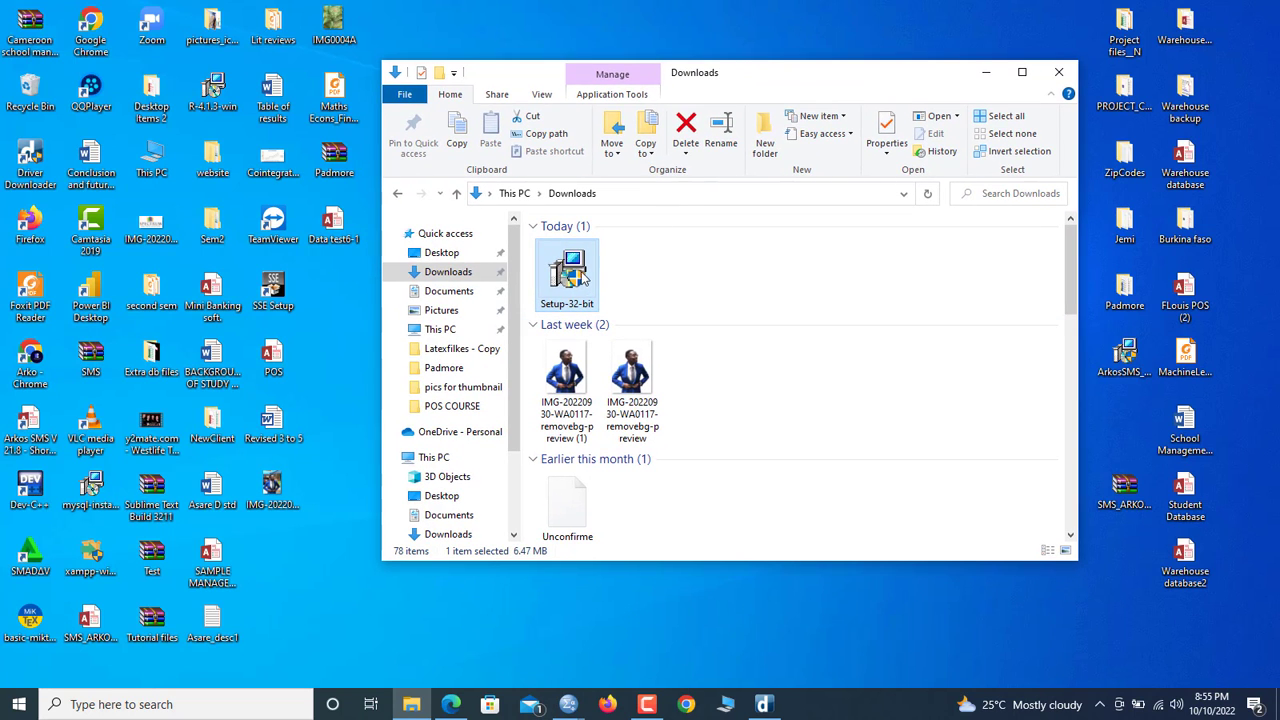
{"action": "double_click", "coordinate": [576, 286]}
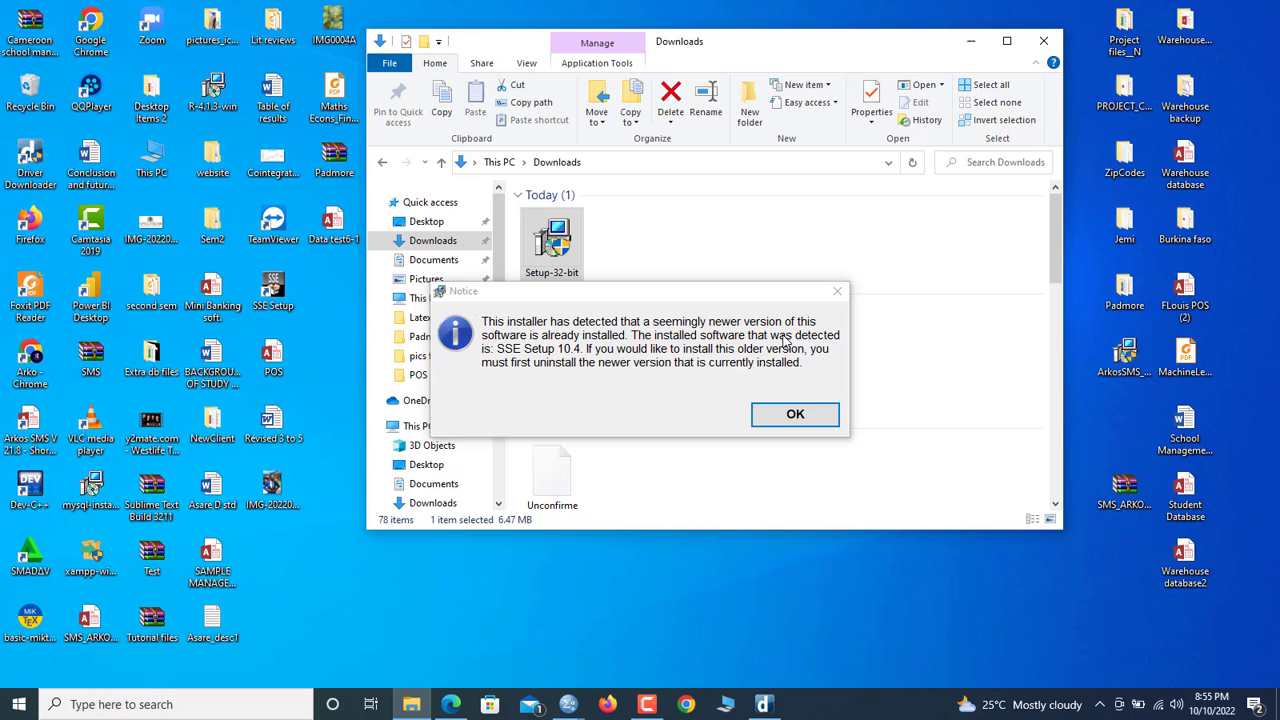
{"action": "left_click", "coordinate": [837, 292]}
{"action": "left_click", "coordinate": [1048, 41]}
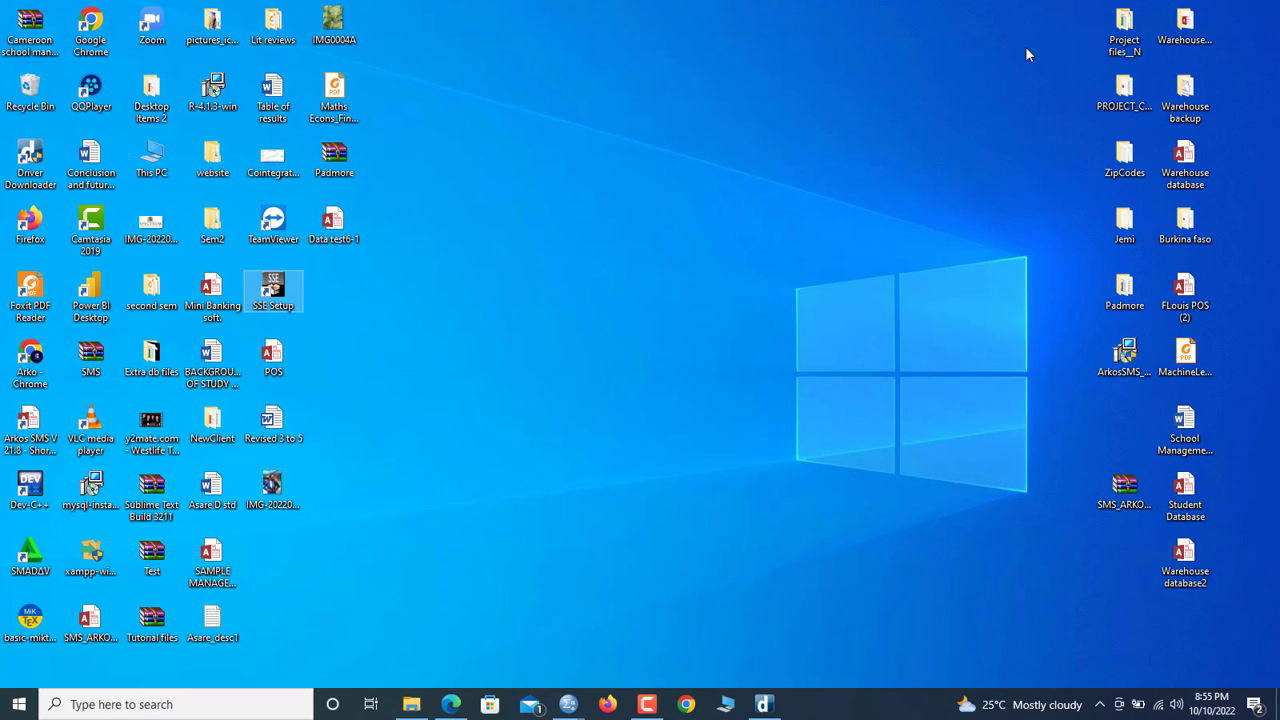
Launch SSE Setup from its desktop shortcut and move the launchpad window higher on the desktop.
{"action": "left_click", "coordinate": [276, 232]}
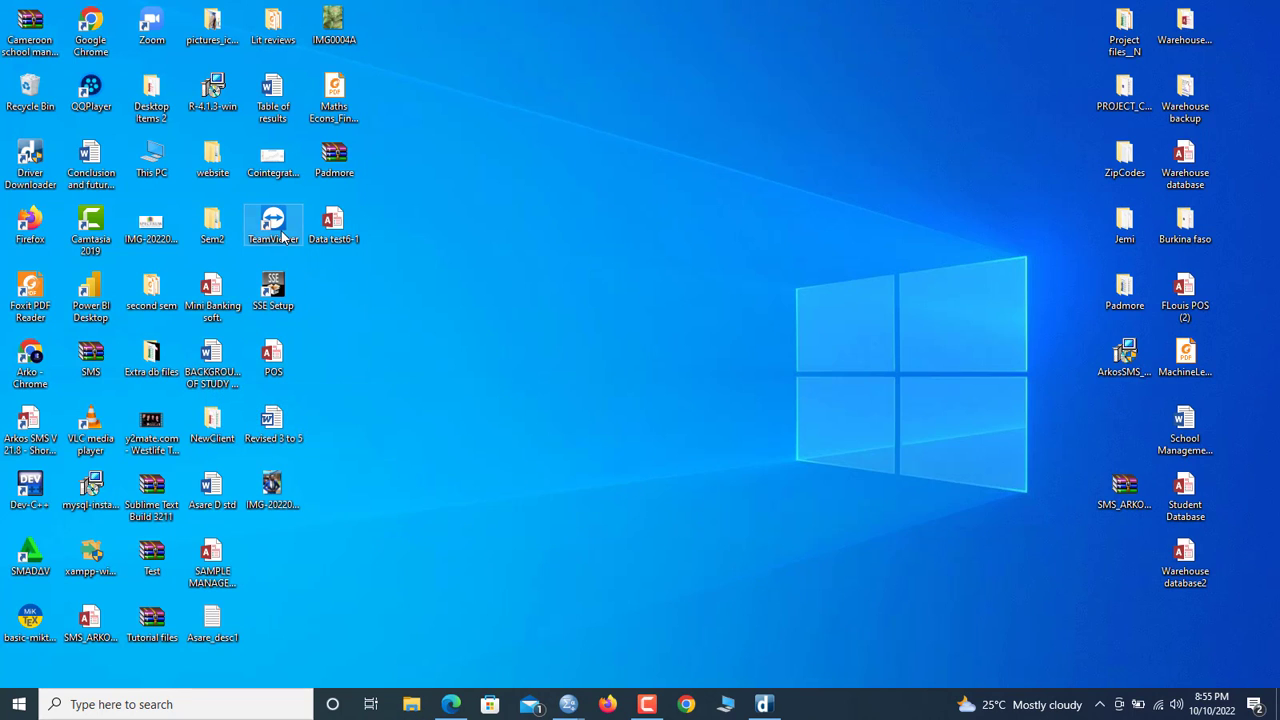
{"action": "double_click", "coordinate": [275, 292]}
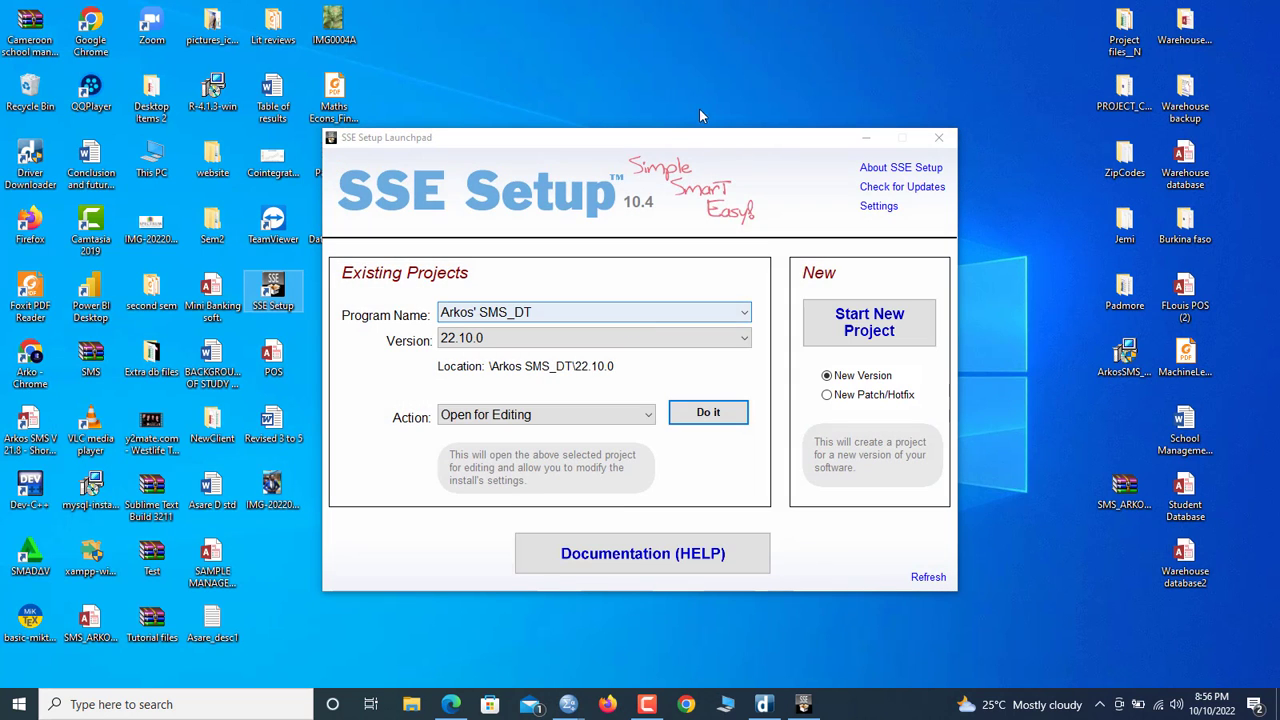
{"action": "left_click_drag", "start_coordinate": [670, 138], "coordinate": [672, 48]}
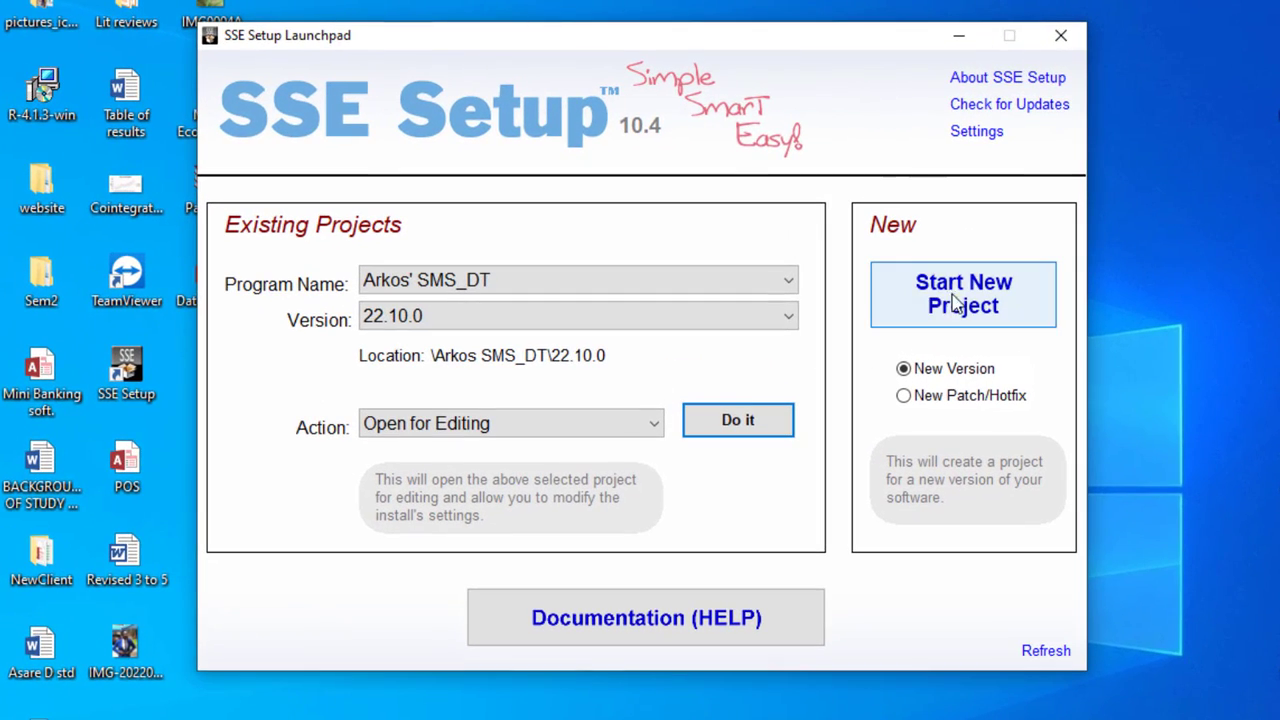
Start a new version project and set its program name to Arkos POS.
{"action": "left_click", "coordinate": [930, 280]}
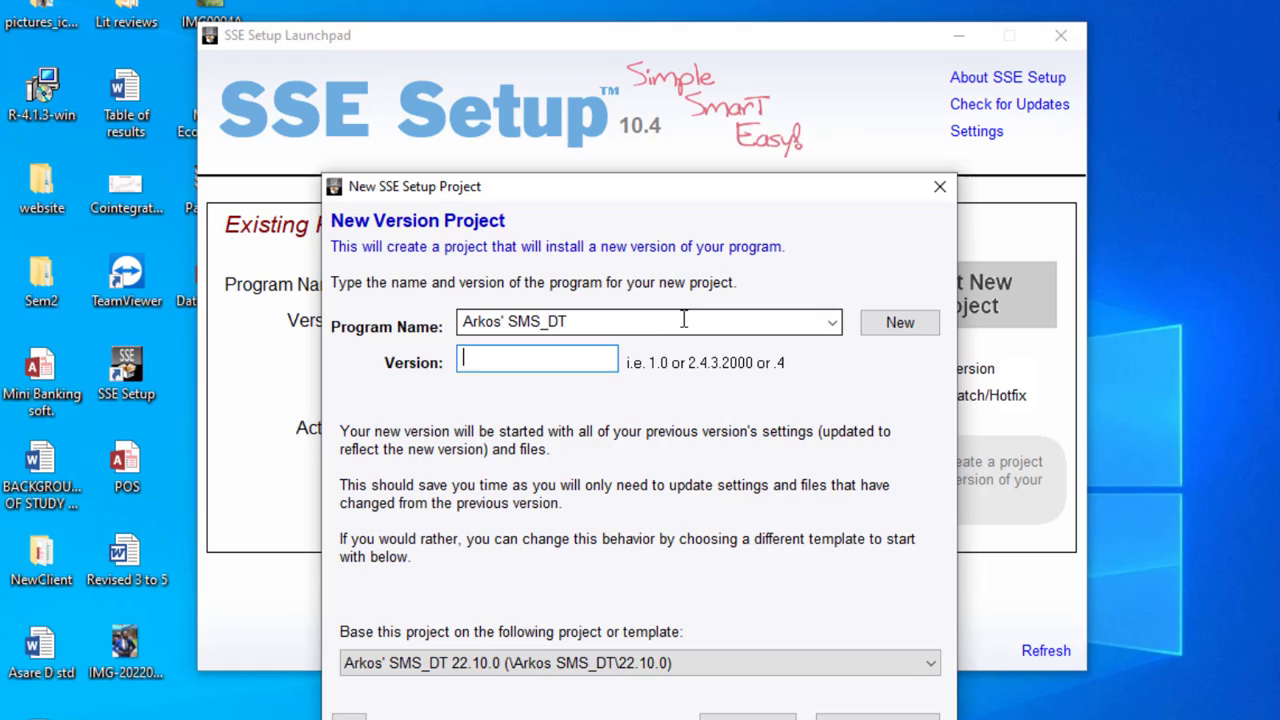
{"action": "left_click", "coordinate": [684, 319]}
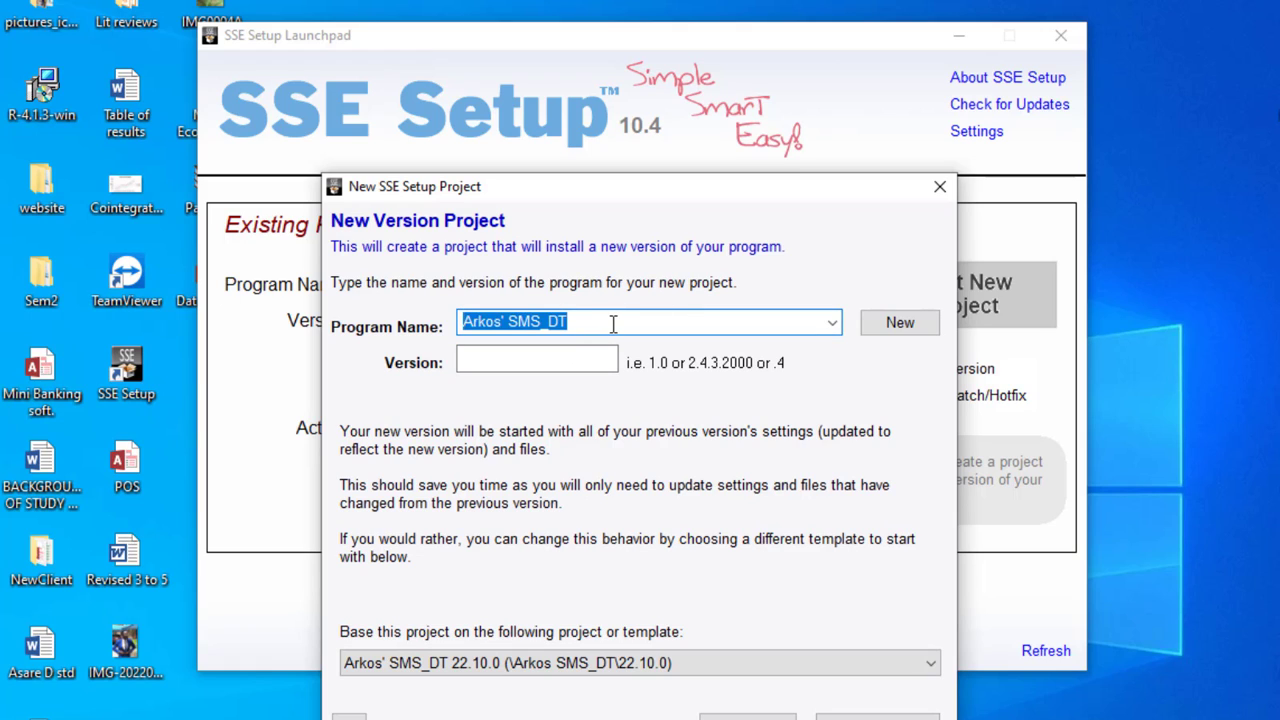
{"action": "type", "text": "Ar"}
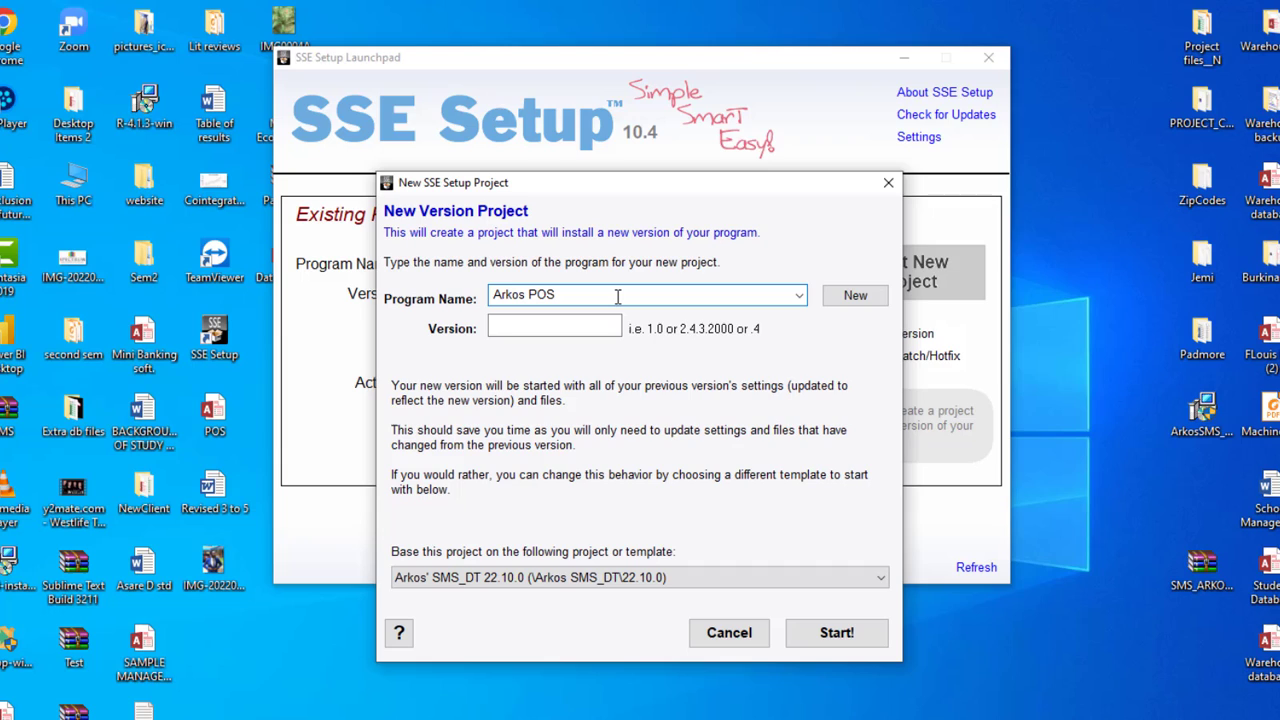
Set the project version to 22.10 and choose the POS database on the Desktop as the program's main file.
{"action": "left_click", "coordinate": [498, 330]}
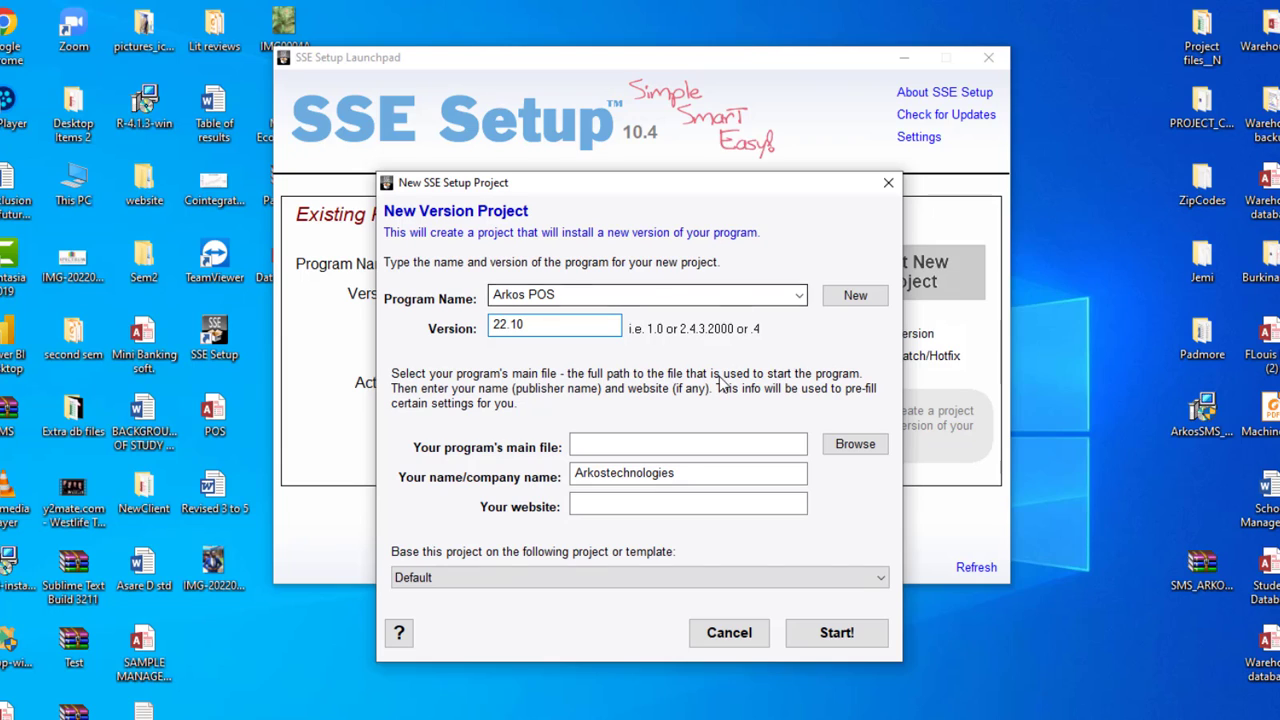
{"action": "left_click", "coordinate": [660, 445]}
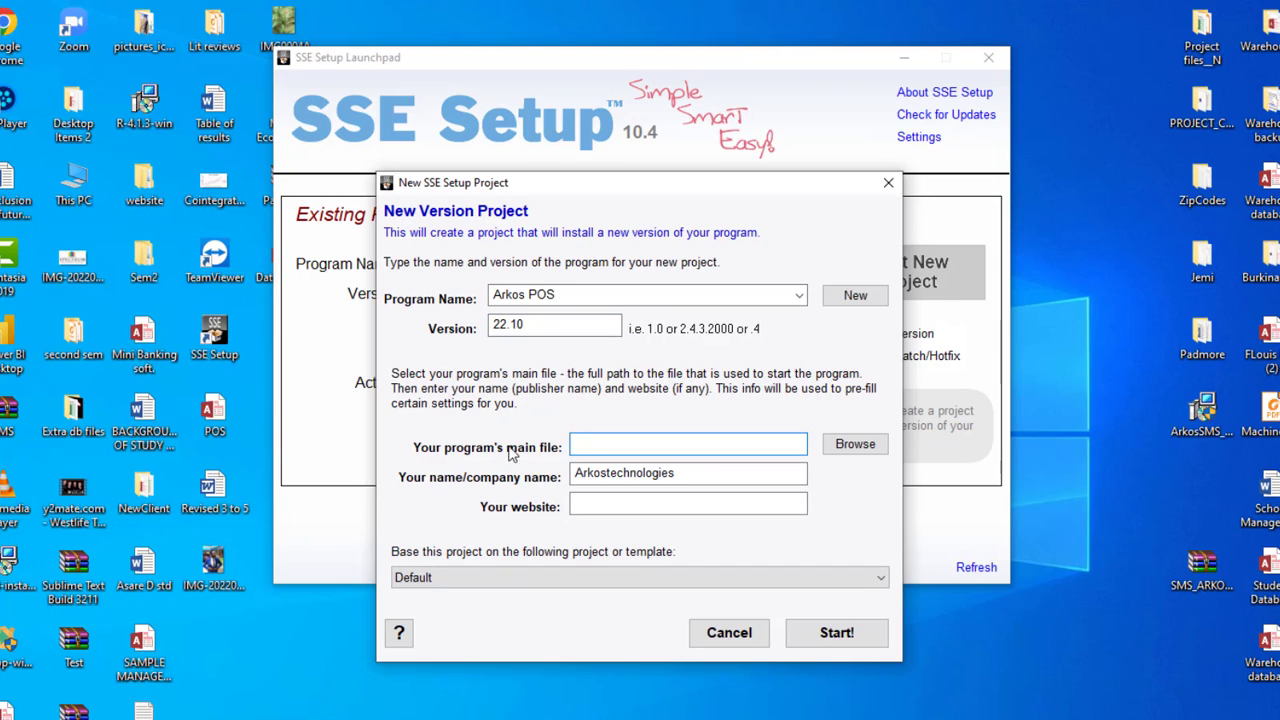
{"action": "left_click", "coordinate": [838, 448]}
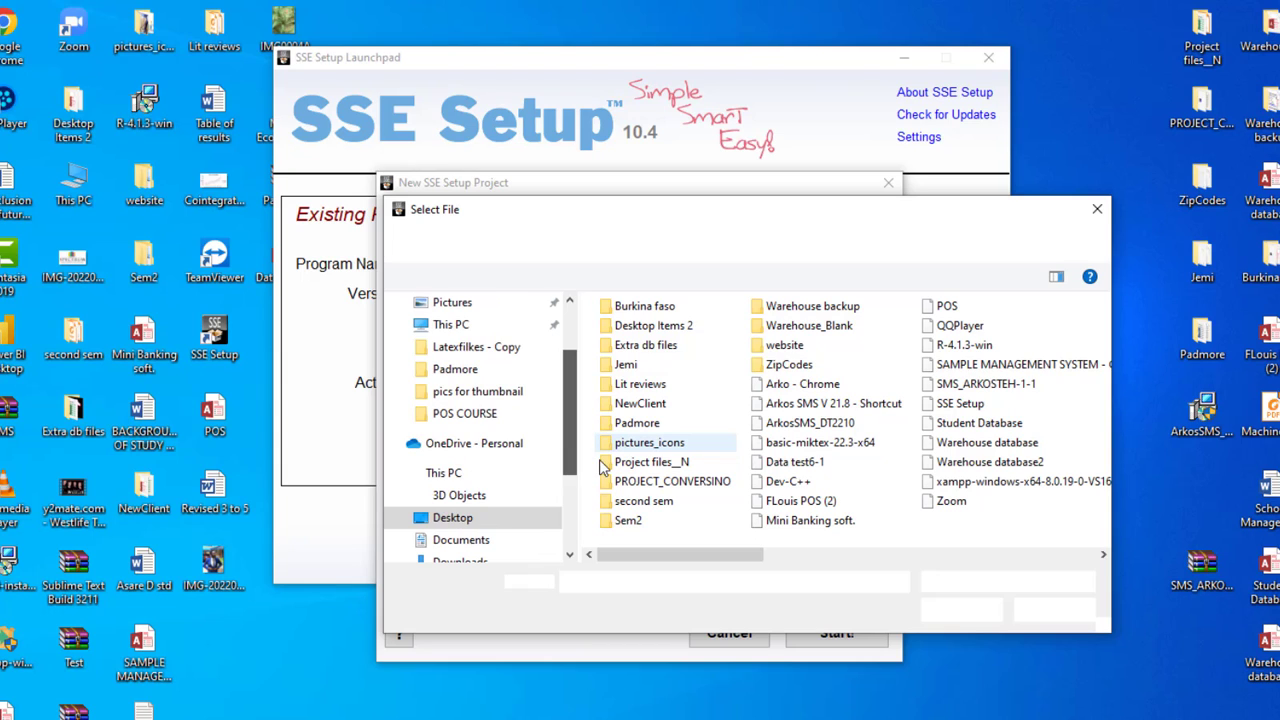
{"action": "scroll", "coordinate": [579, 440], "scroll_direction": "up", "scroll_amount": 2}
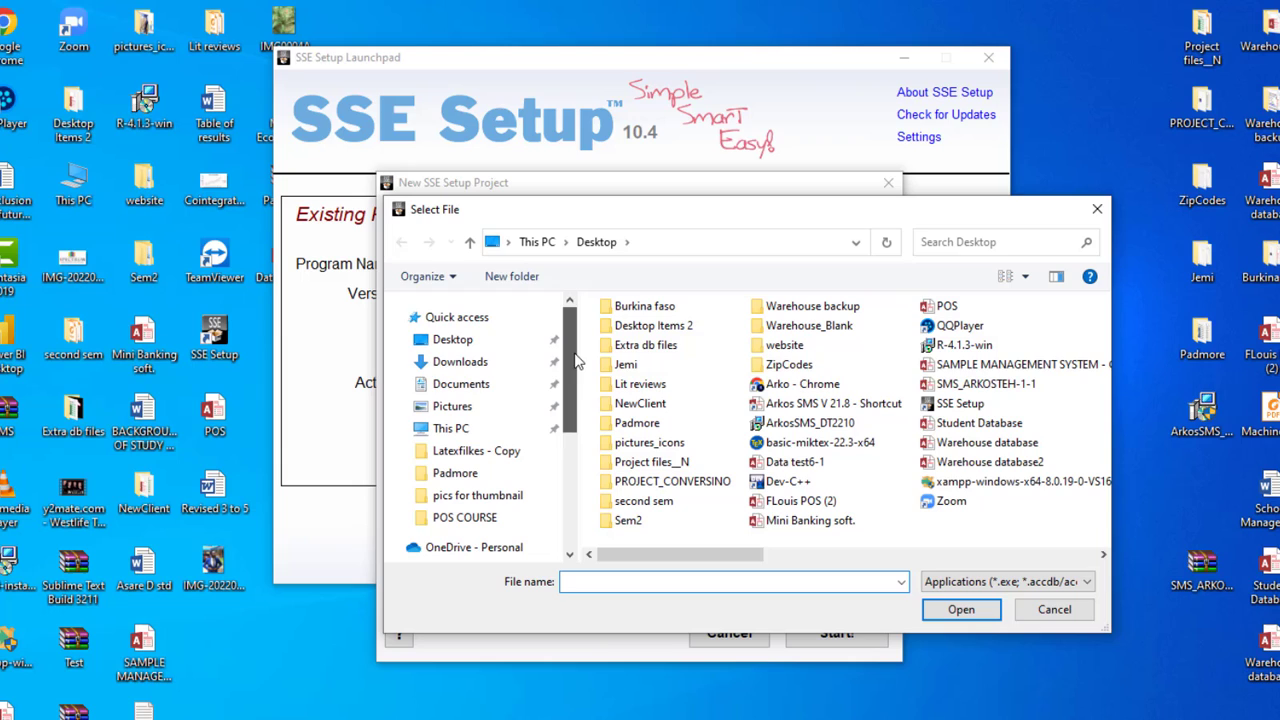
{"action": "left_click", "coordinate": [445, 340]}
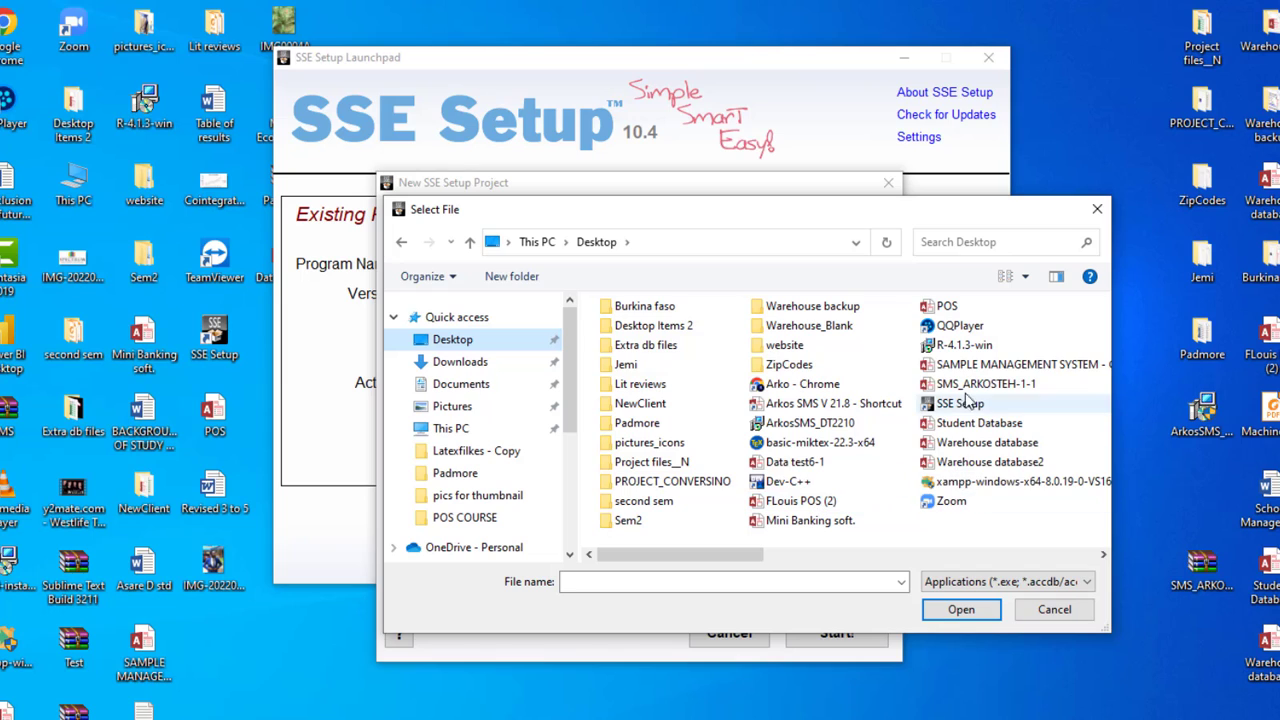
{"action": "left_click", "coordinate": [950, 308]}
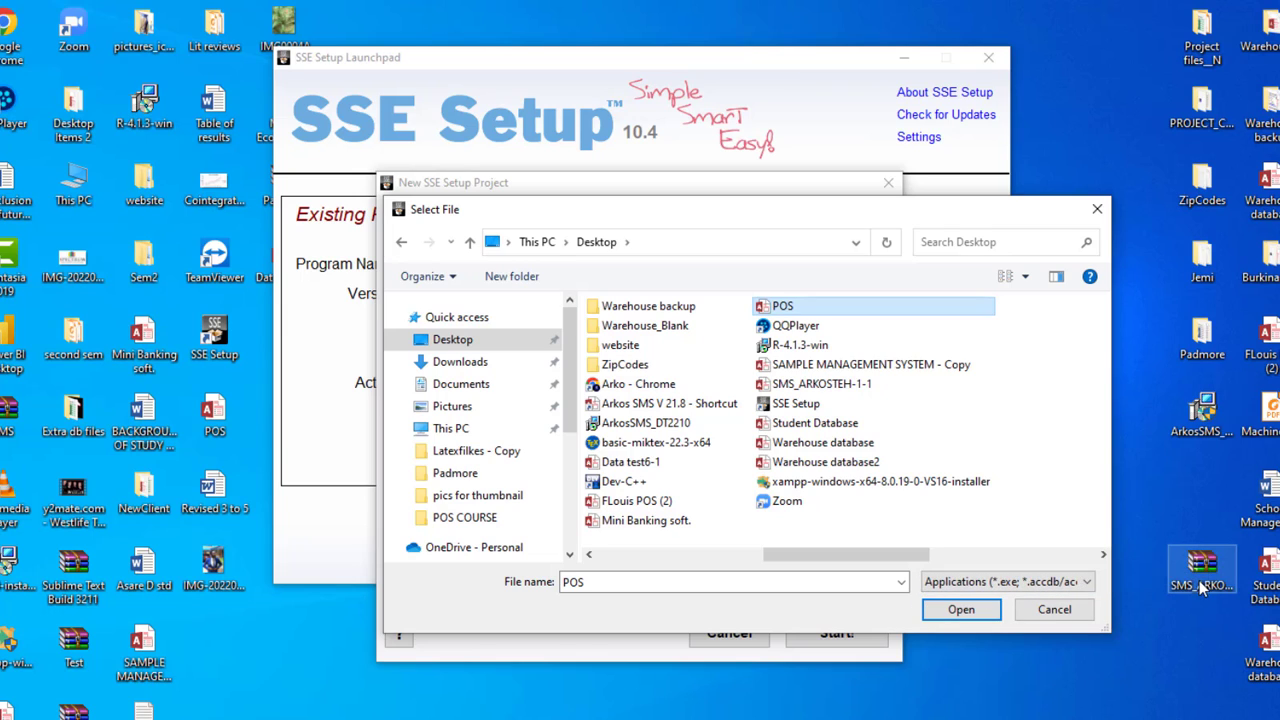
{"action": "left_click", "coordinate": [961, 610]}
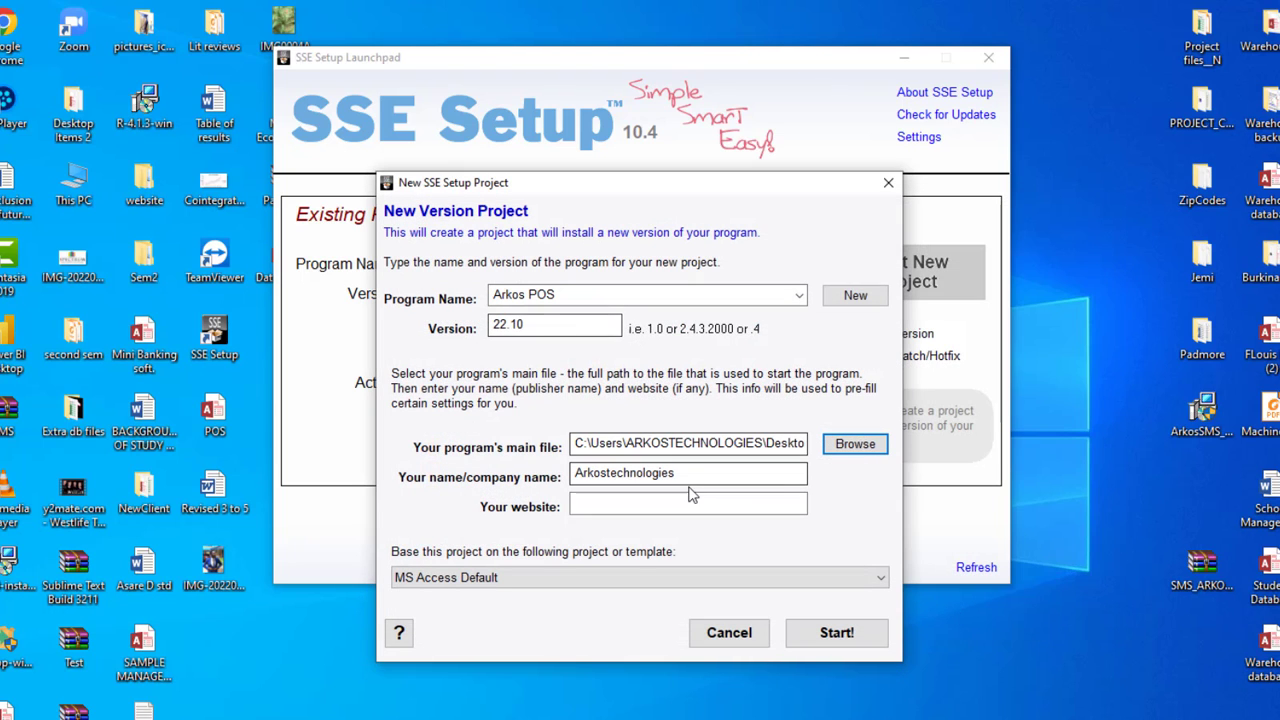
Leave the website blank and base the project on the MS Access (with command-line) Default template.
{"action": "left_click", "coordinate": [637, 504]}
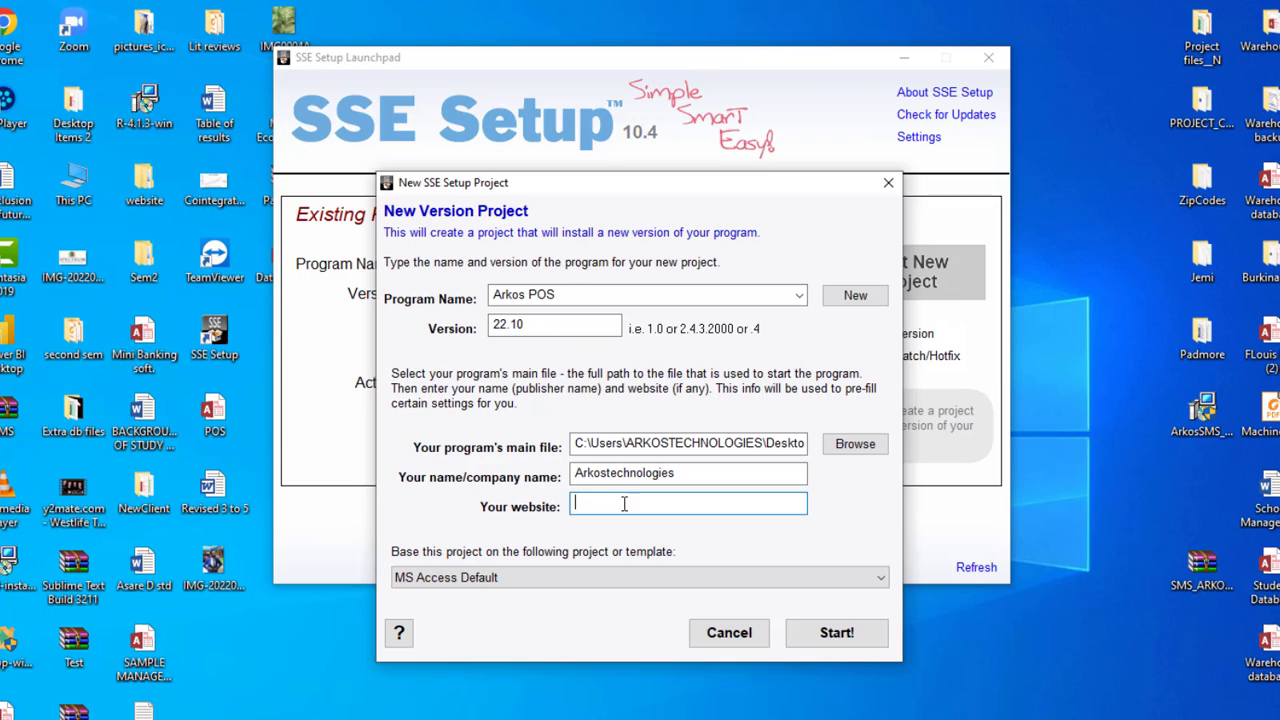
{"action": "left_click", "coordinate": [712, 479]}
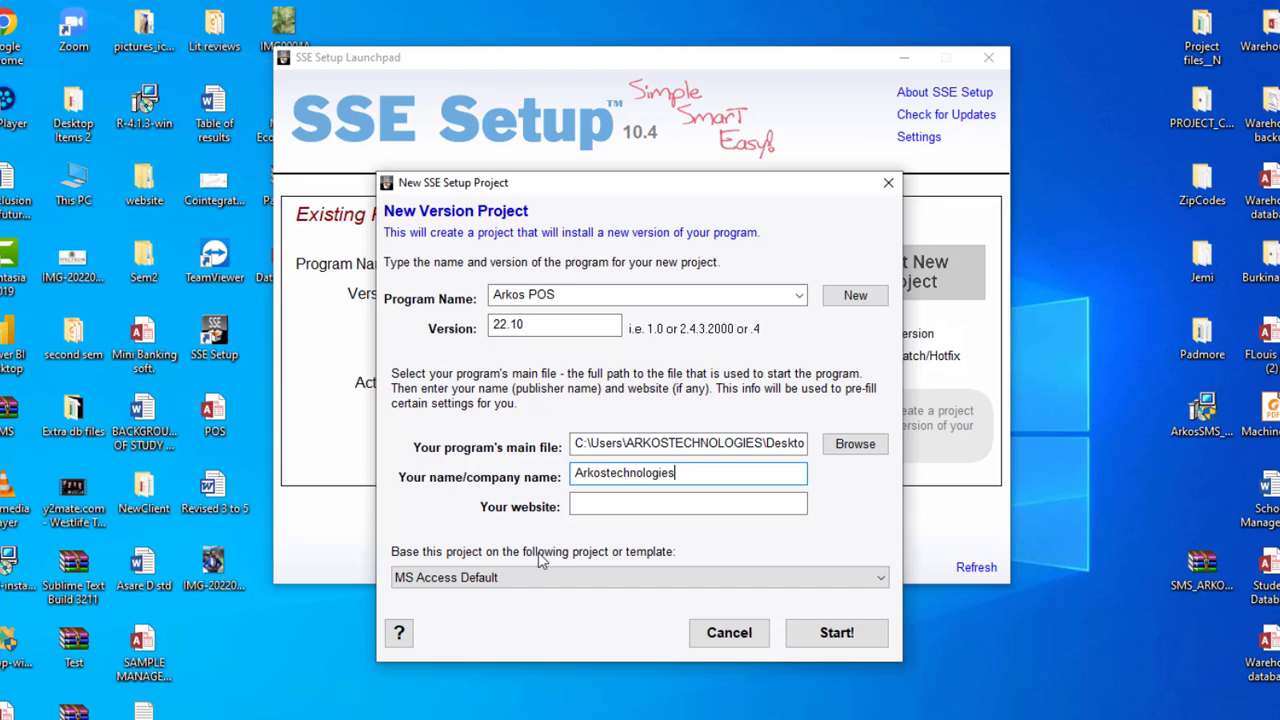
{"action": "left_click", "coordinate": [603, 582]}
{"action": "left_click", "coordinate": [607, 581]}
{"action": "left_click", "coordinate": [607, 582]}
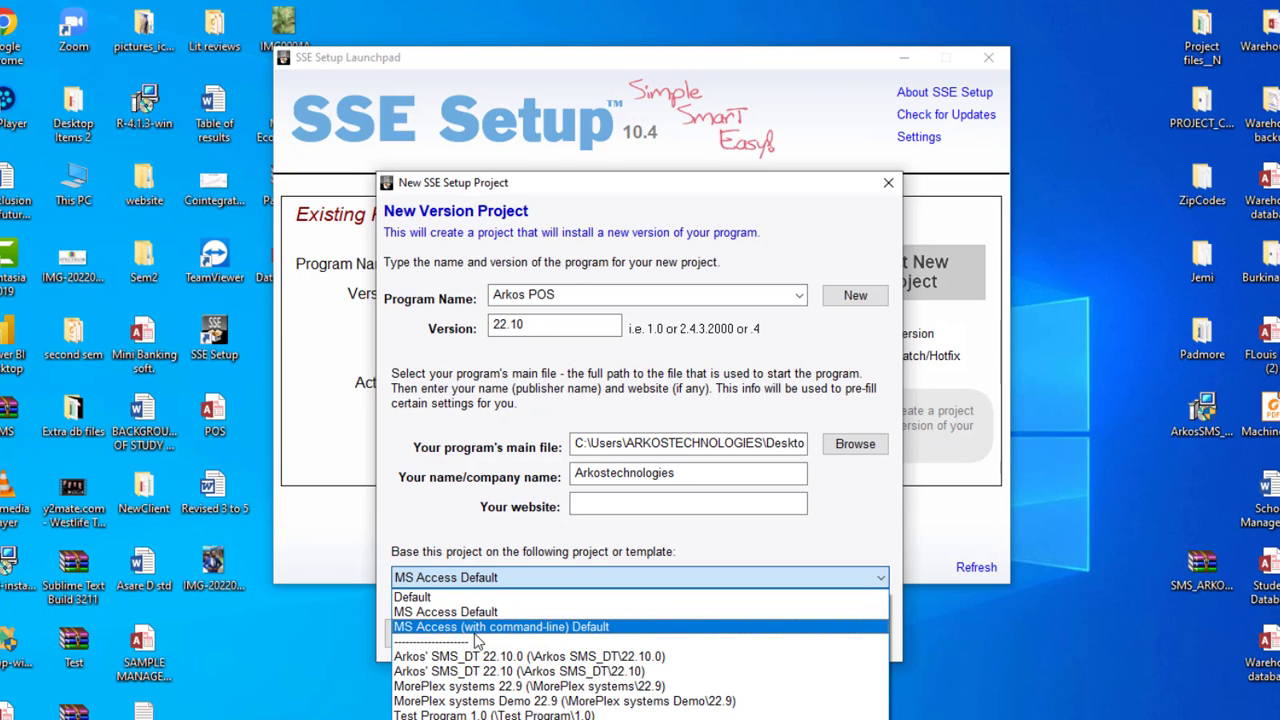
{"action": "left_click", "coordinate": [543, 630]}
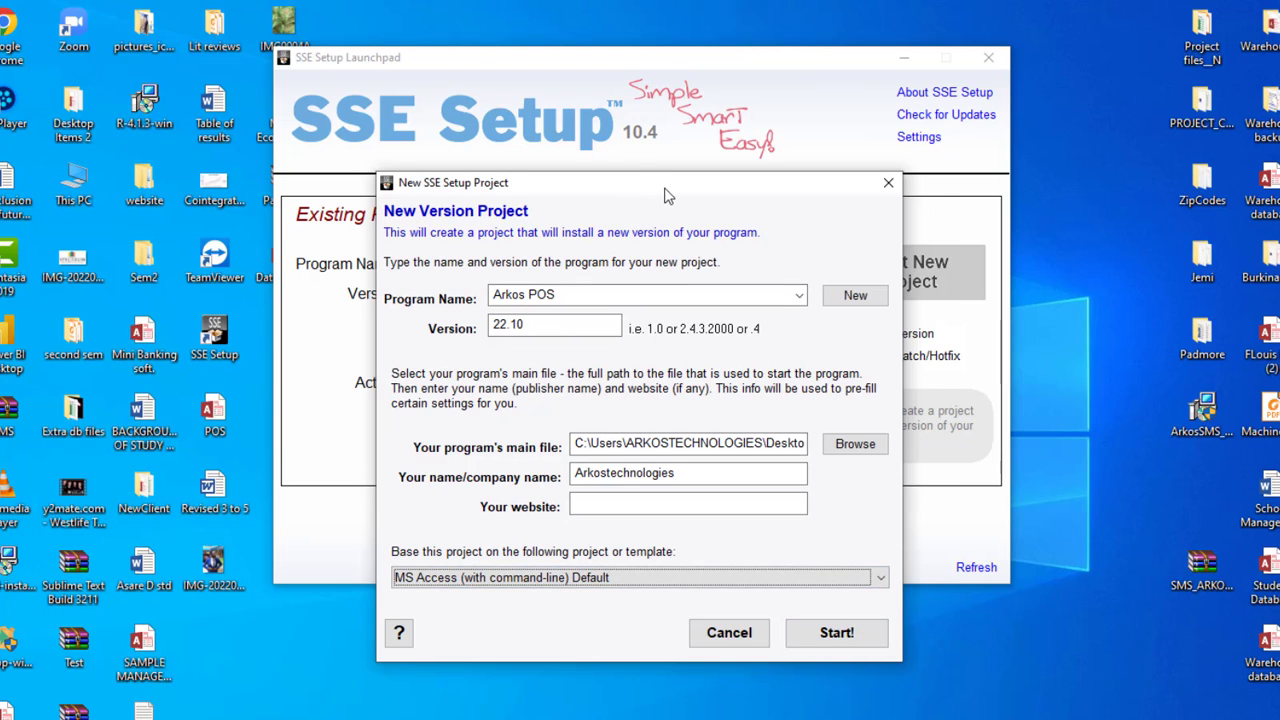
Start the new Access project and agree to open the step-by-step guide for Access developers.
{"action": "left_click_drag", "start_coordinate": [668, 194], "coordinate": [699, 194]}
{"action": "left_click", "coordinate": [872, 643]}
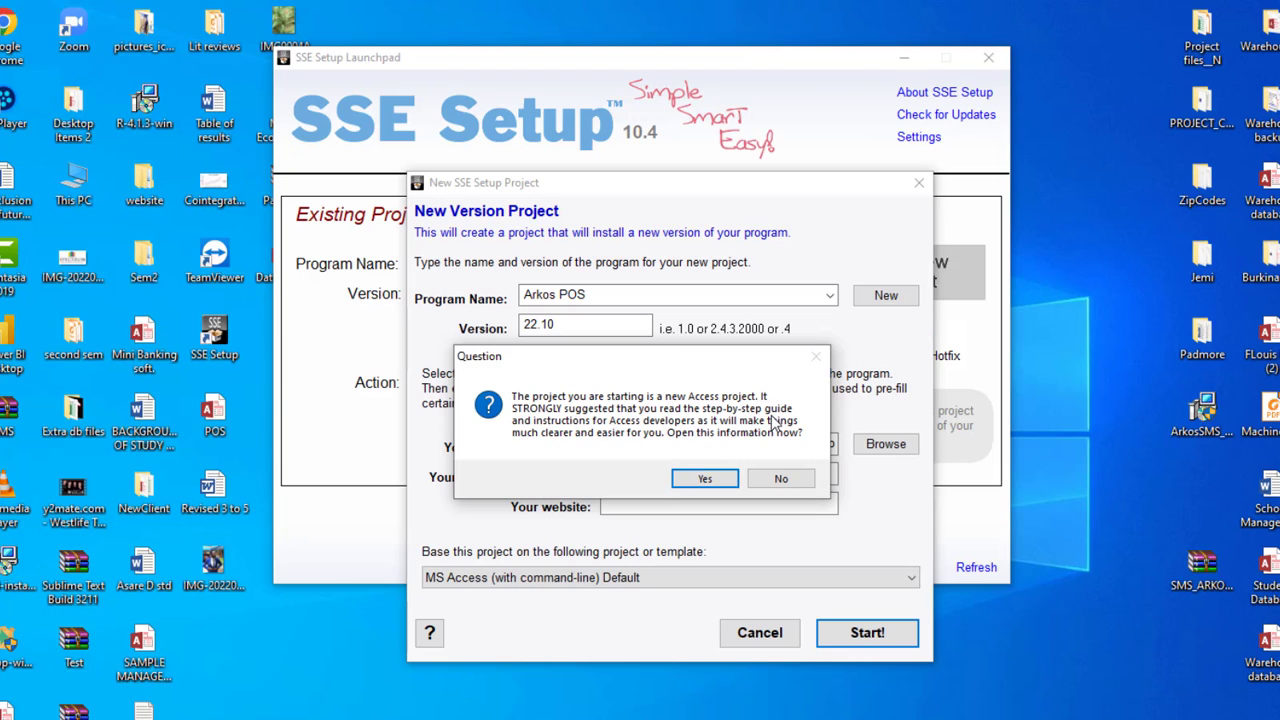
{"action": "left_click", "coordinate": [693, 482]}
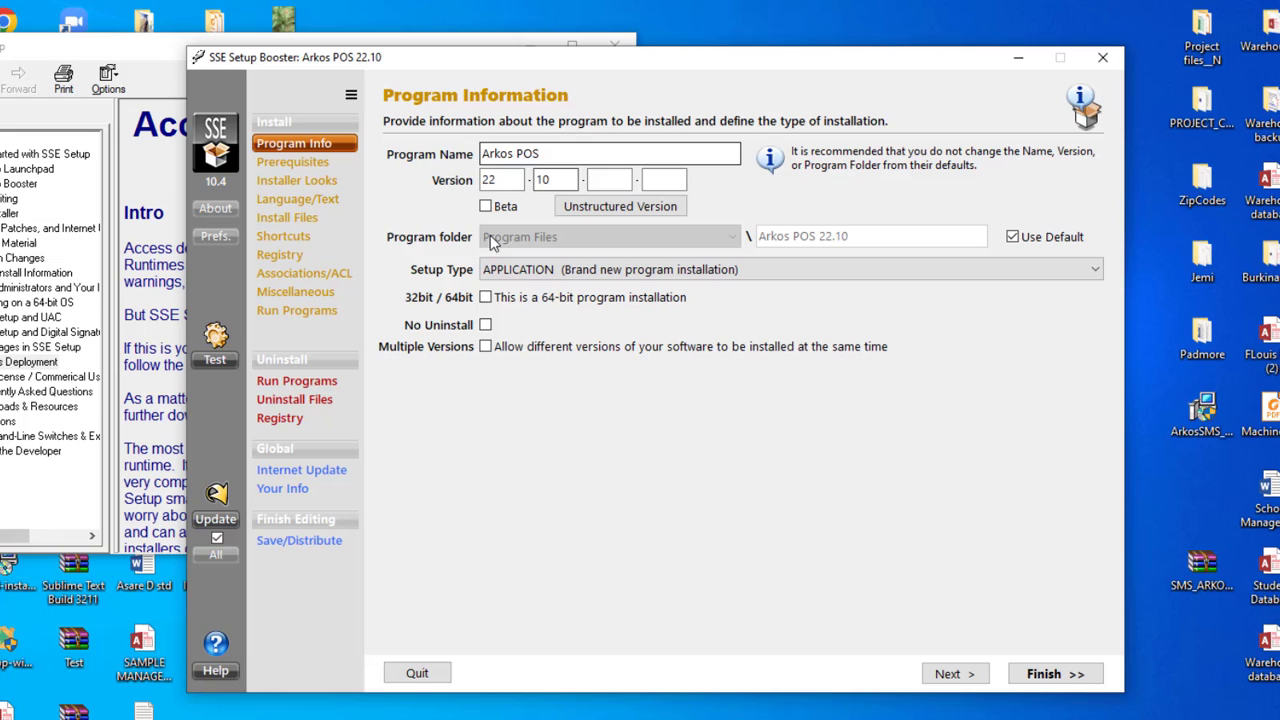
Edit the Access prerequisite's conditions so that the minimum version to require is Access 2010.
{"action": "left_click", "coordinate": [962, 674]}
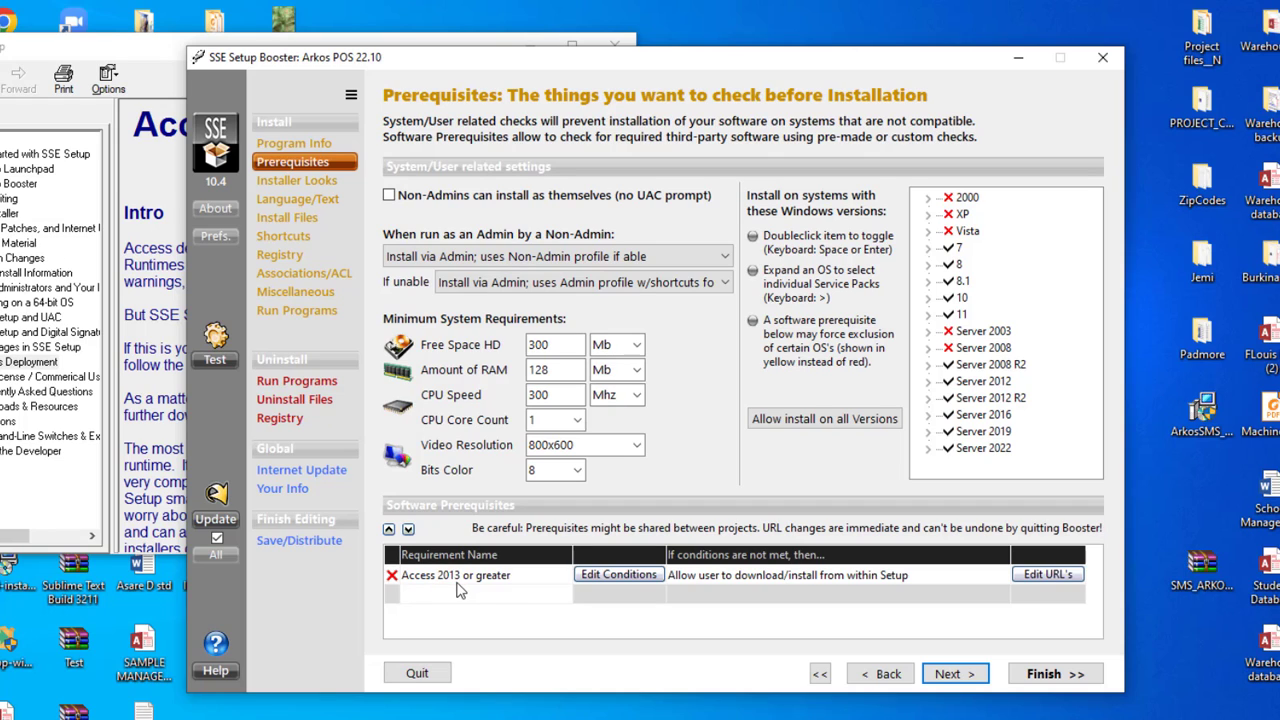
{"action": "left_click", "coordinate": [619, 575]}
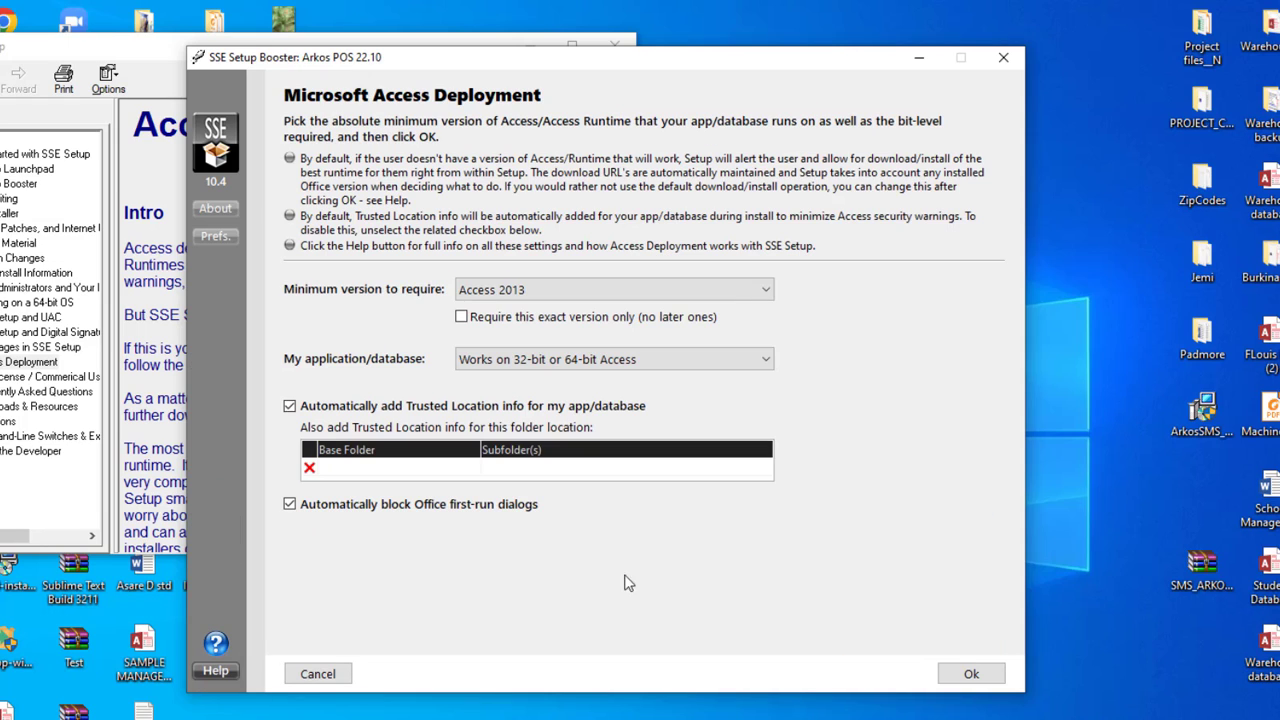
{"action": "left_click", "coordinate": [551, 292]}
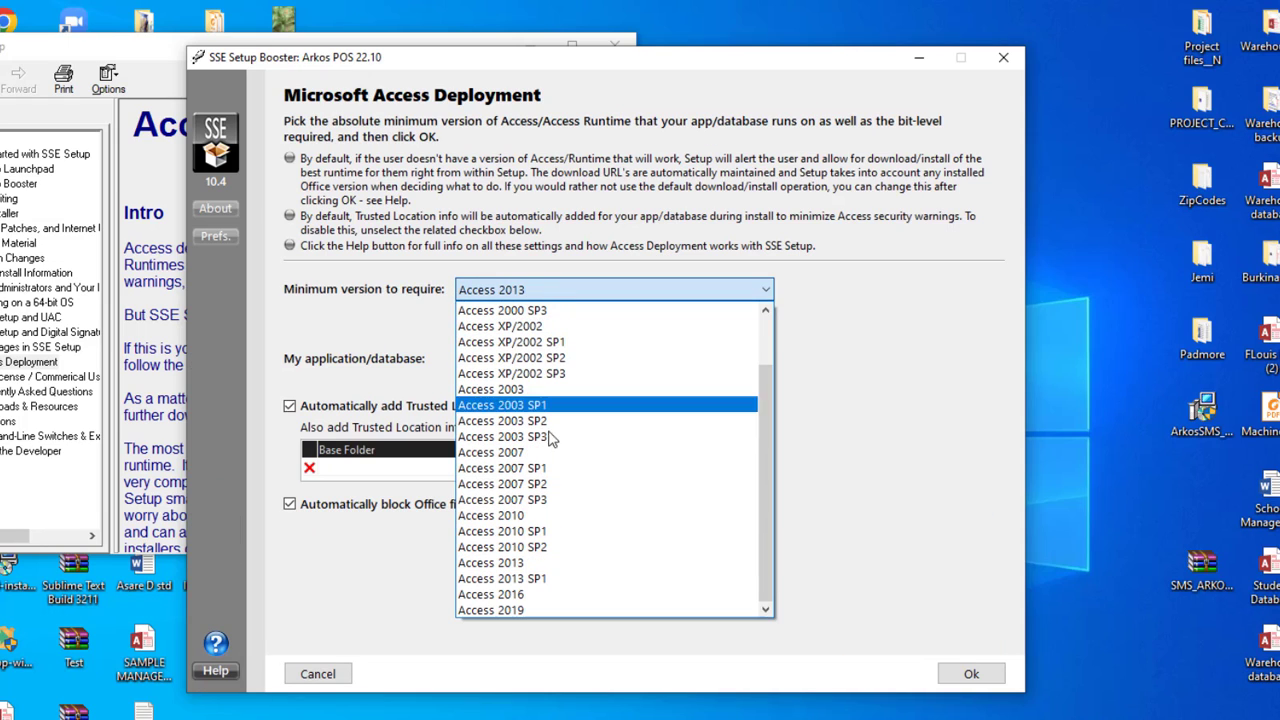
{"action": "left_click", "coordinate": [512, 515]}
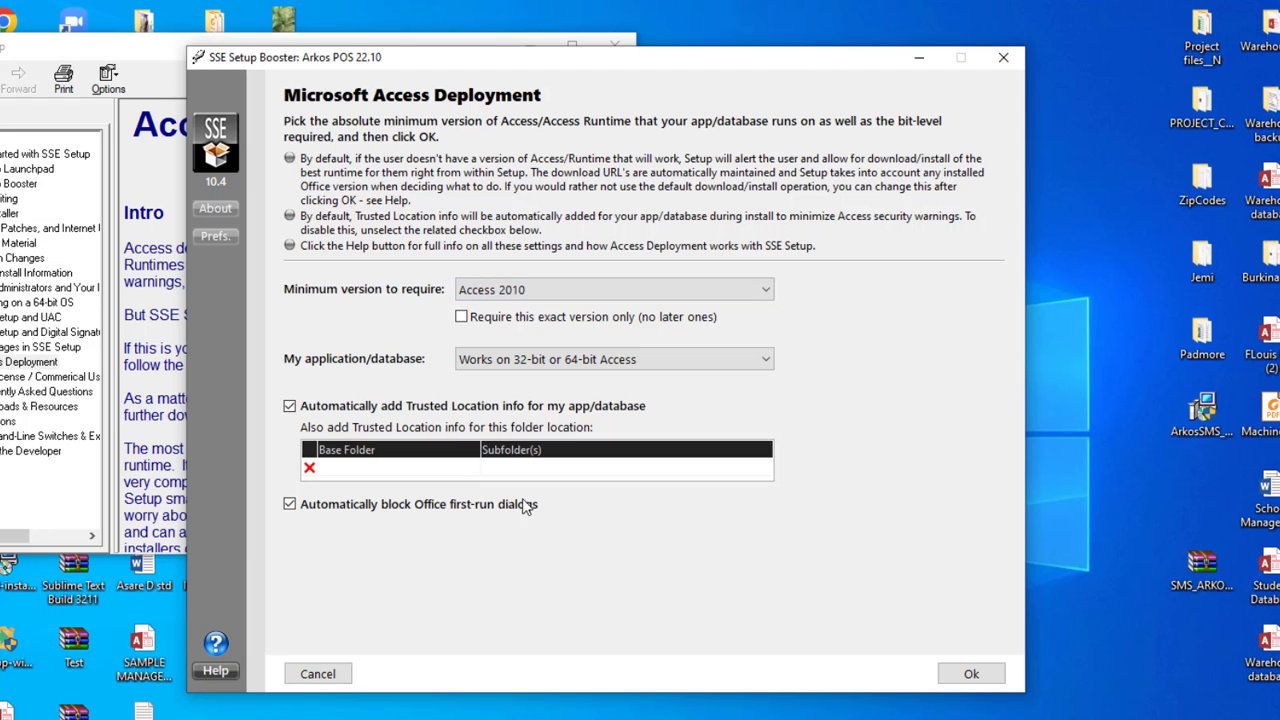
{"action": "left_click", "coordinate": [970, 675]}
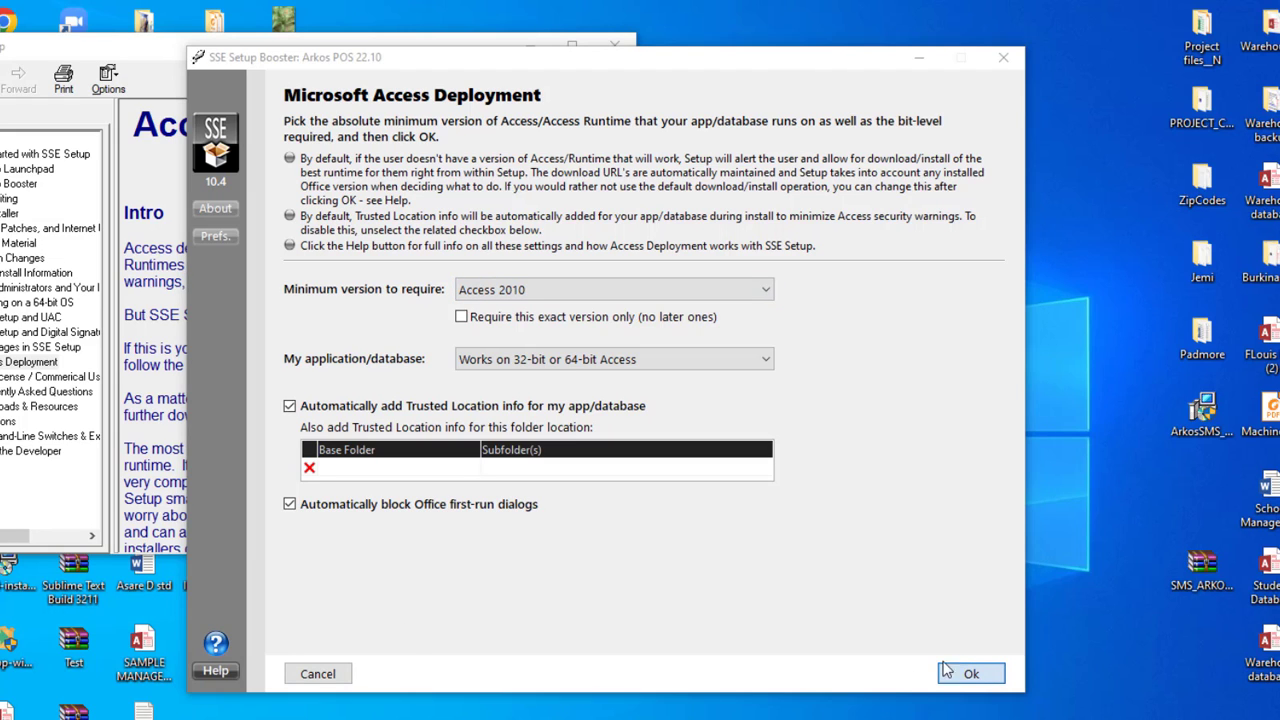
{"action": "left_click", "coordinate": [783, 492]}
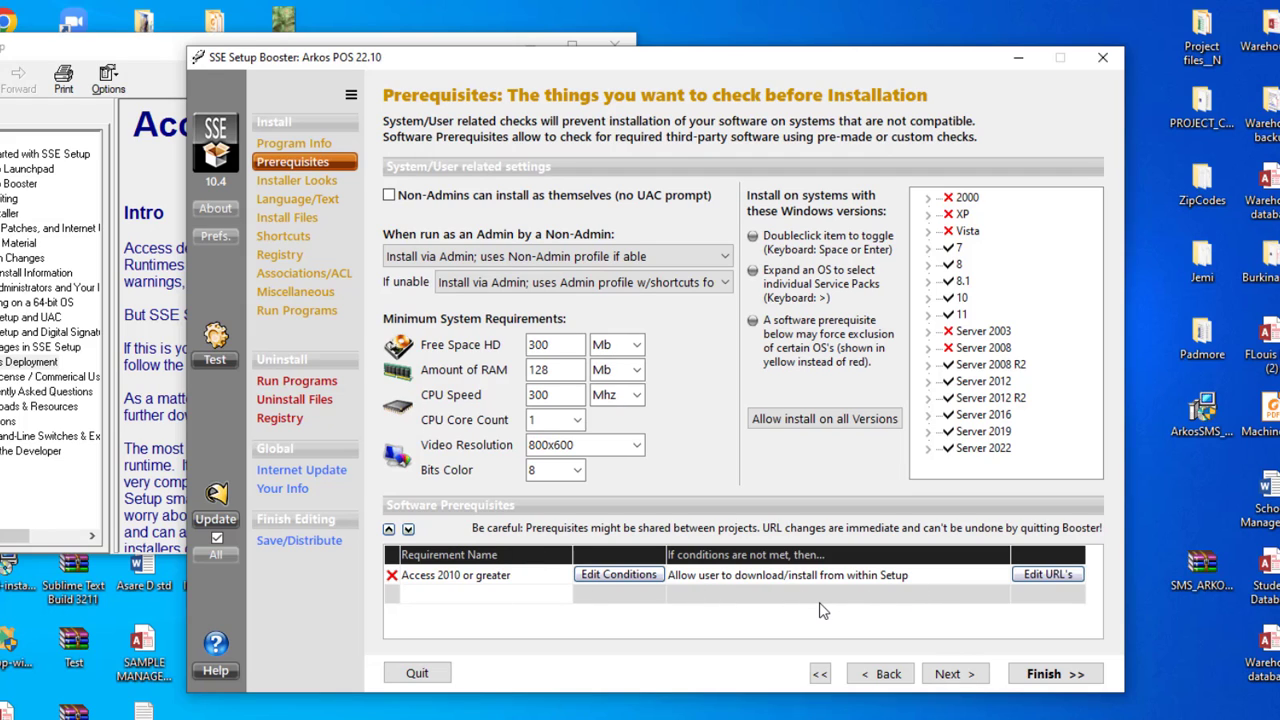
In the Installer Looks settings, use the datatech image from Downloads as the wizard's left image.
{"action": "left_click", "coordinate": [948, 674]}
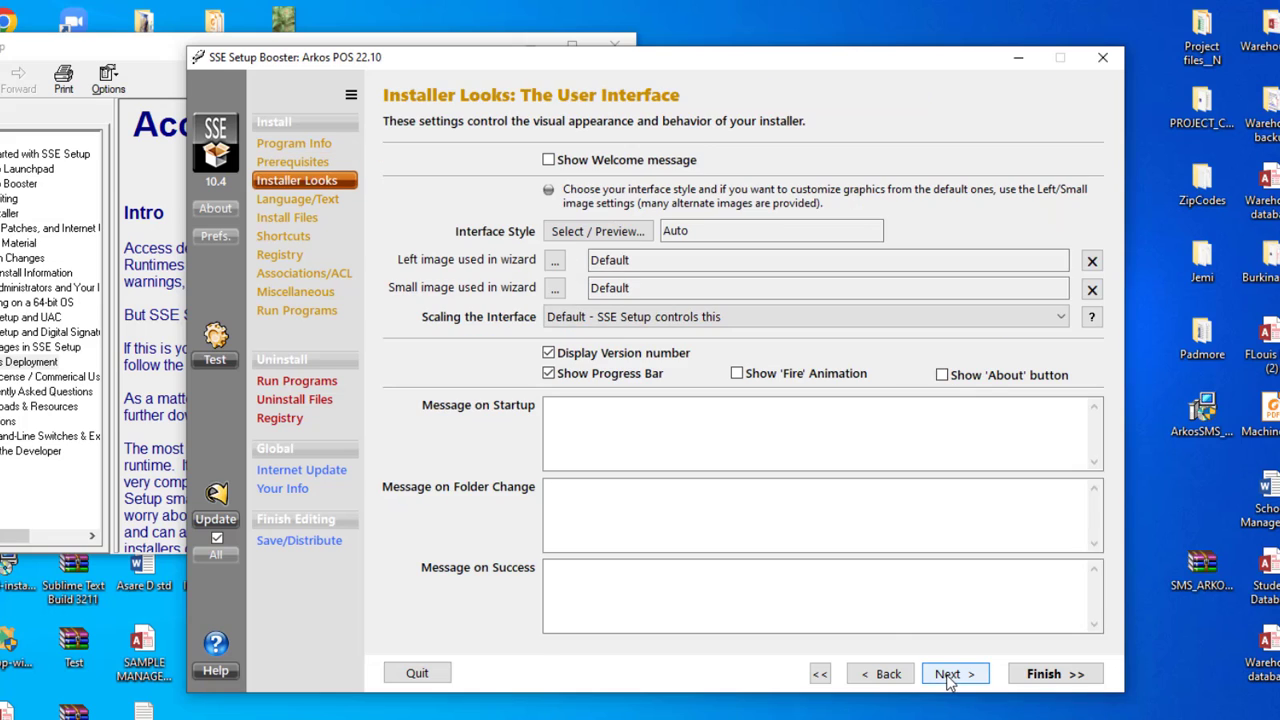
{"action": "left_click", "coordinate": [555, 262]}
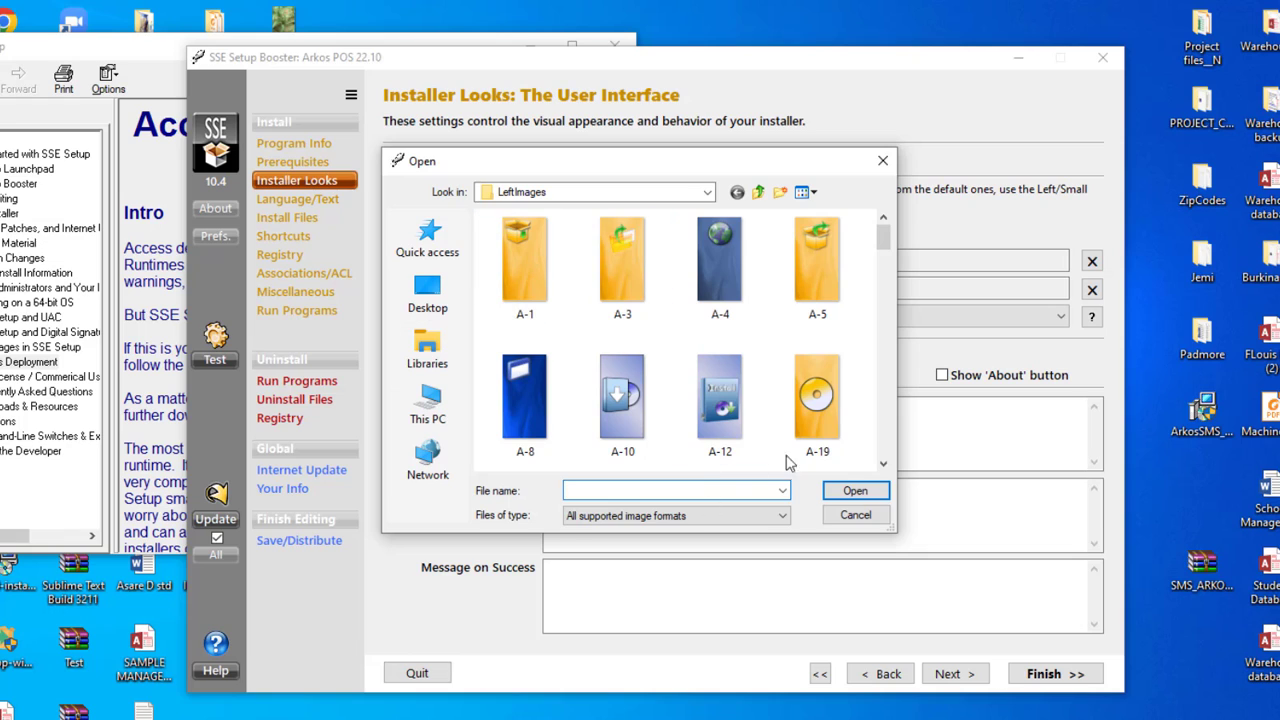
{"action": "left_click", "coordinate": [707, 193]}
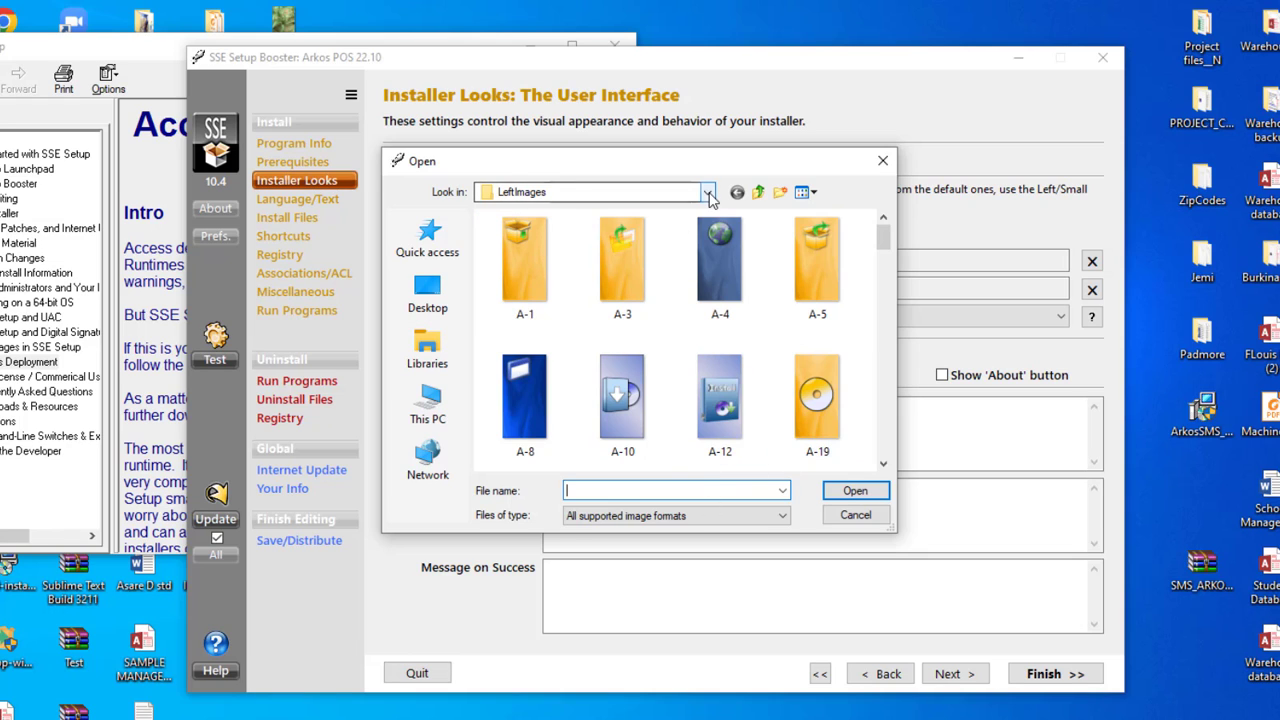
{"action": "left_click", "coordinate": [707, 193]}
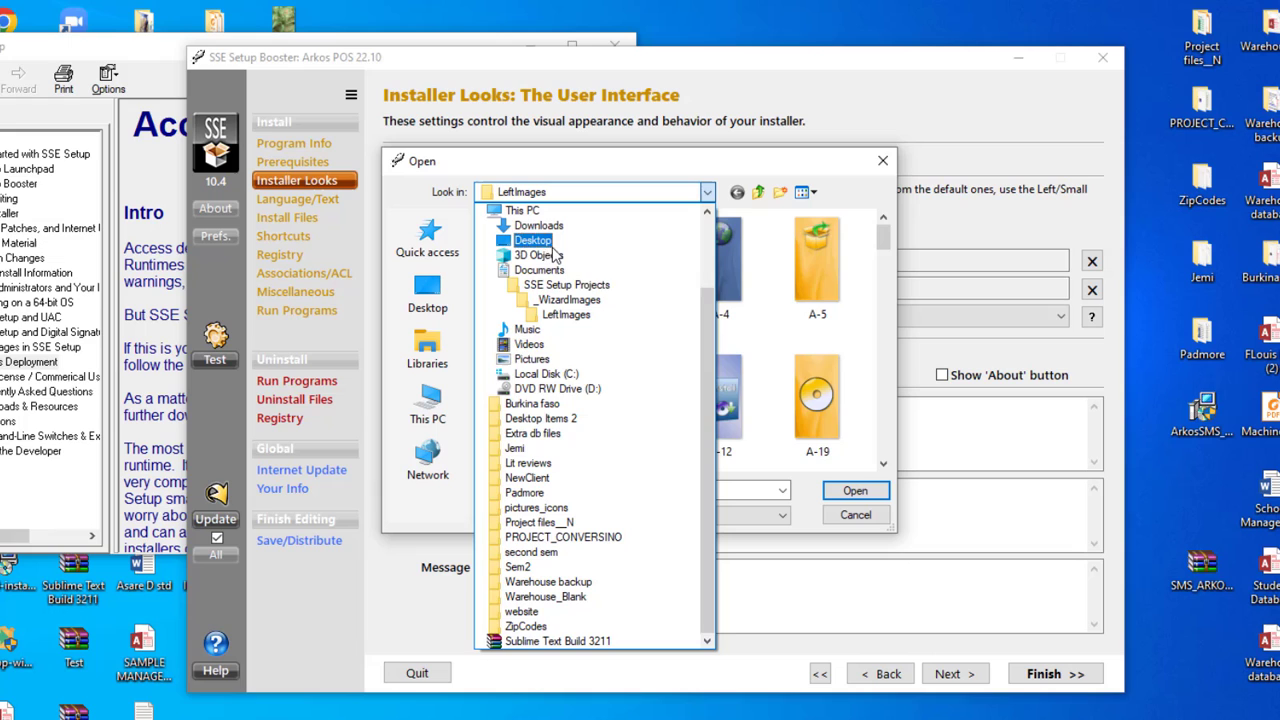
{"action": "left_click", "coordinate": [540, 227]}
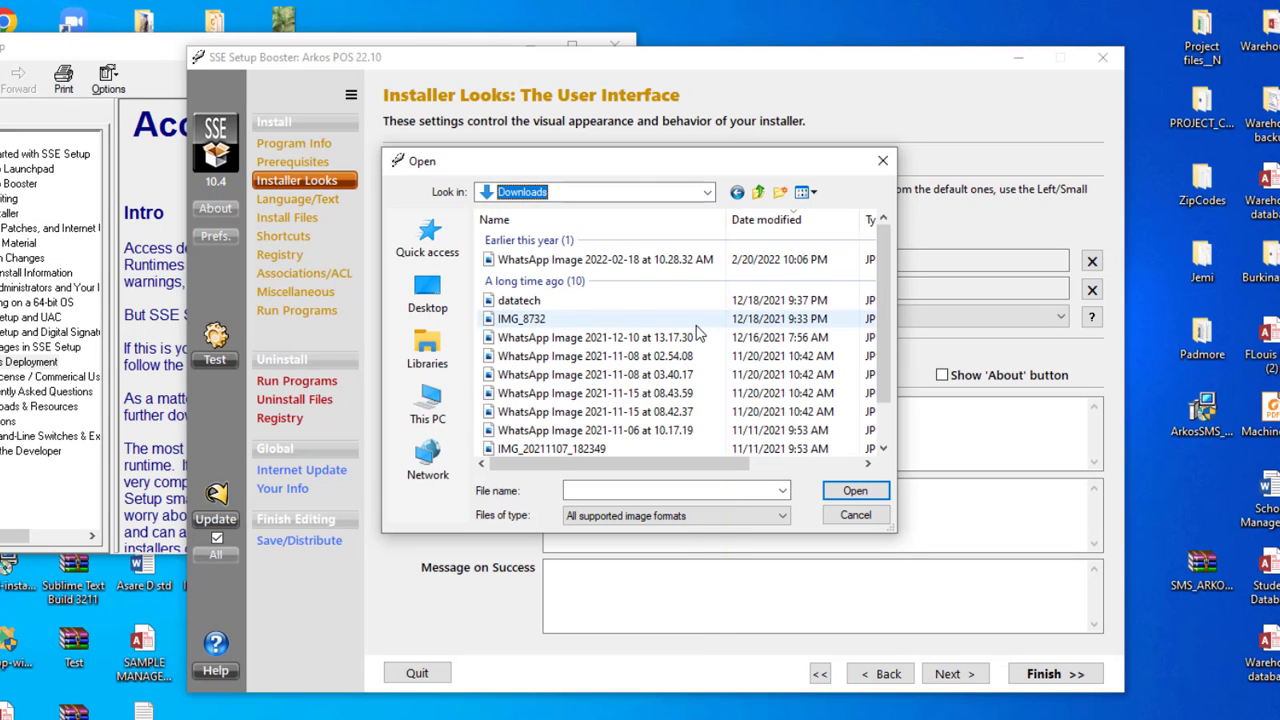
{"action": "scroll", "coordinate": [686, 328], "scroll_direction": "down", "scroll_amount": 1}
{"action": "scroll", "coordinate": [686, 328], "scroll_direction": "up", "scroll_amount": 1}
{"action": "left_click", "coordinate": [520, 302]}
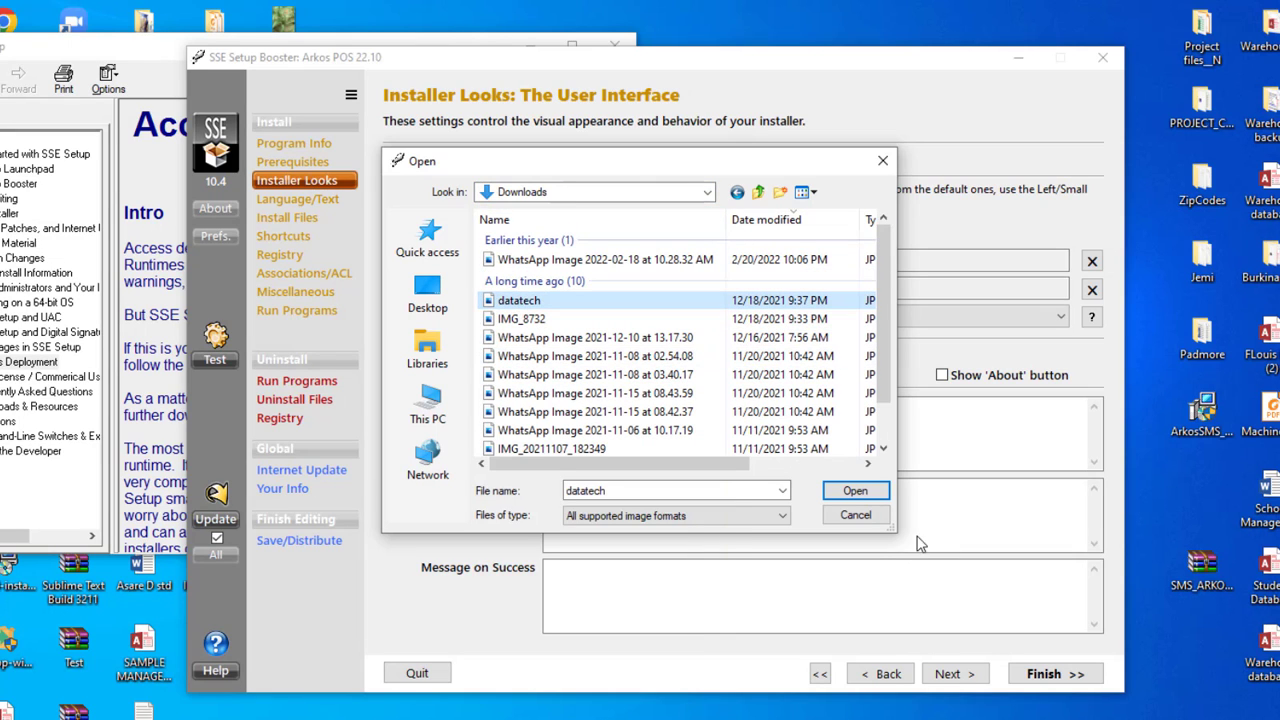
{"action": "left_click", "coordinate": [869, 499]}
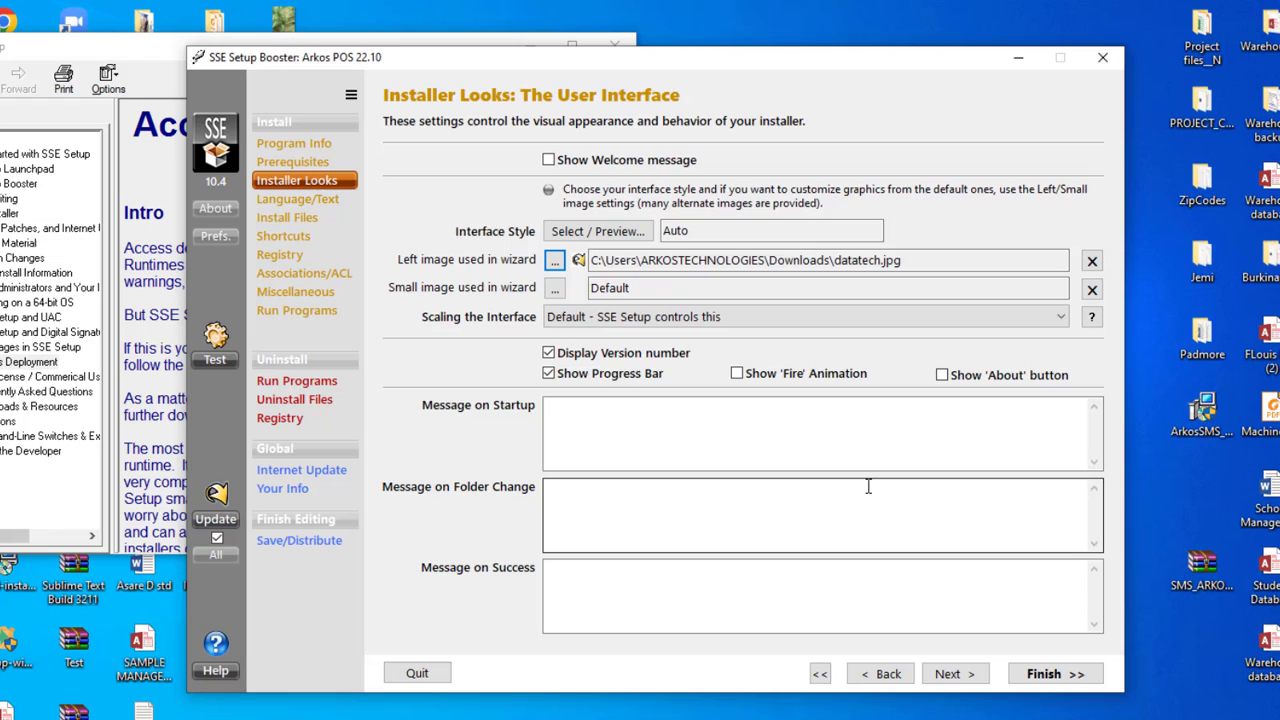
Use 21-small from the SmallImages folder as the wizard's small image and enable the 'Fire' animation.
{"action": "left_click", "coordinate": [554, 290]}
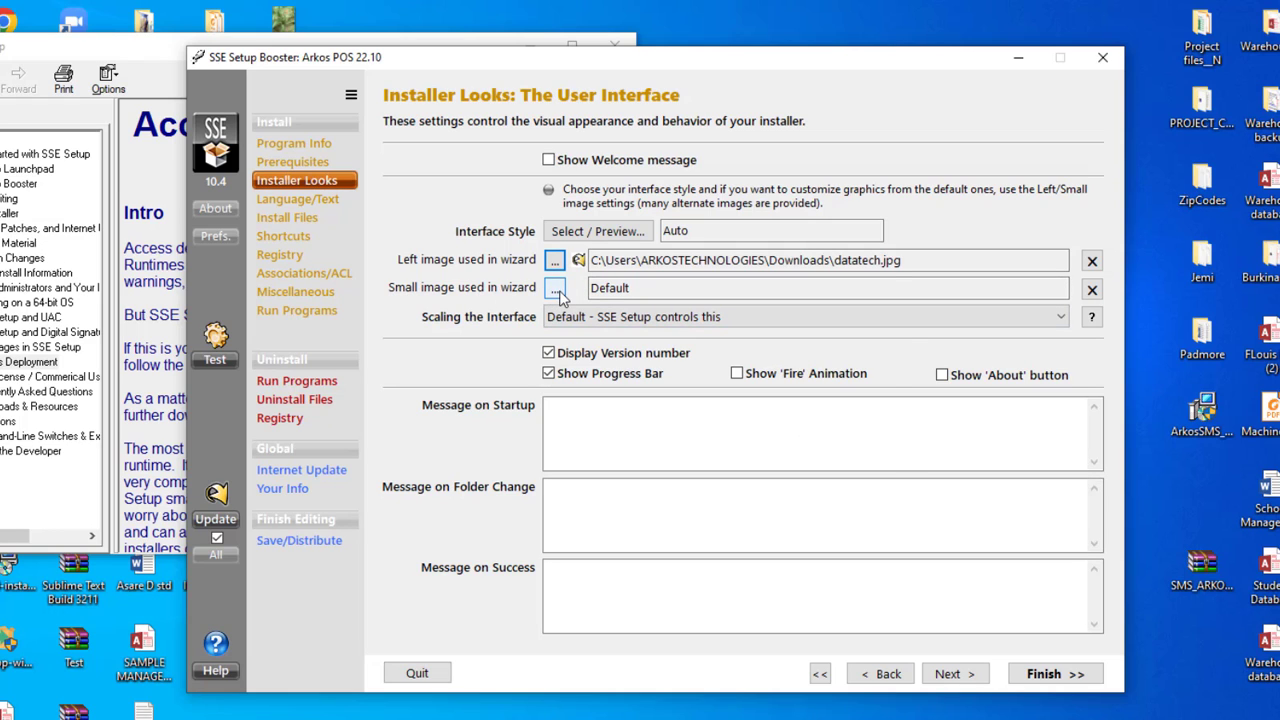
{"action": "left_click", "coordinate": [510, 435]}
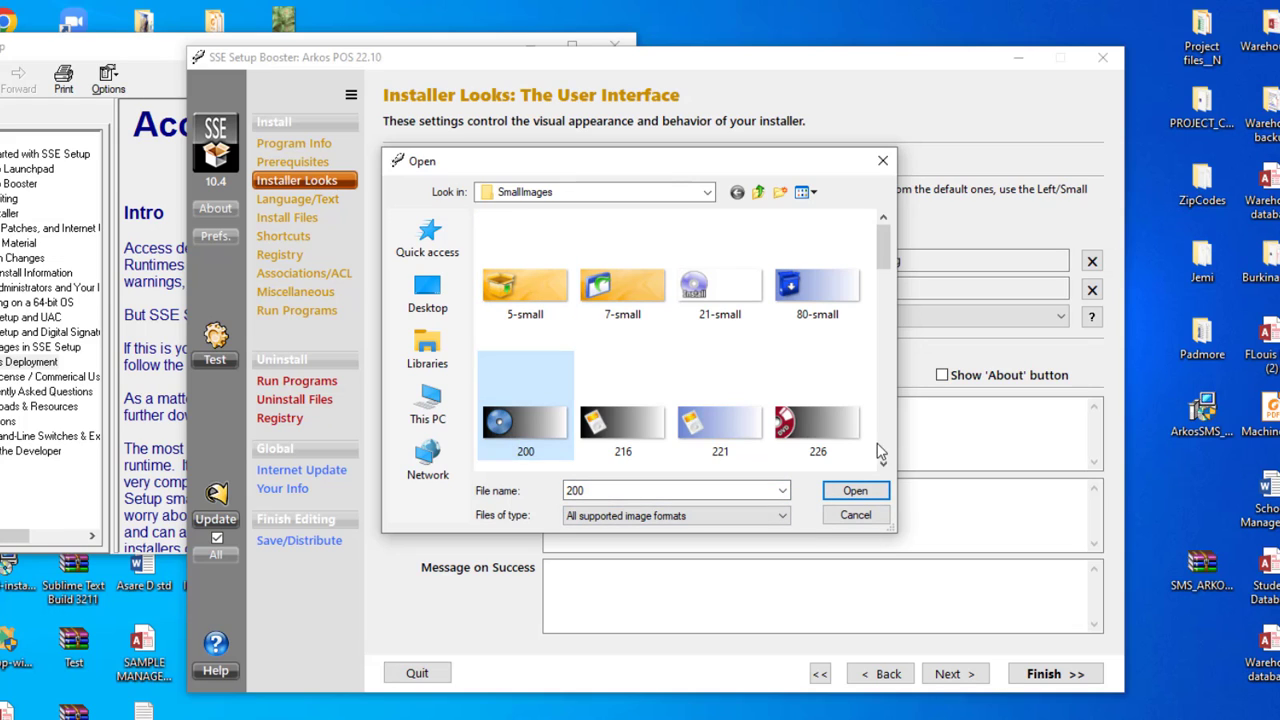
{"action": "left_click", "coordinate": [848, 450]}
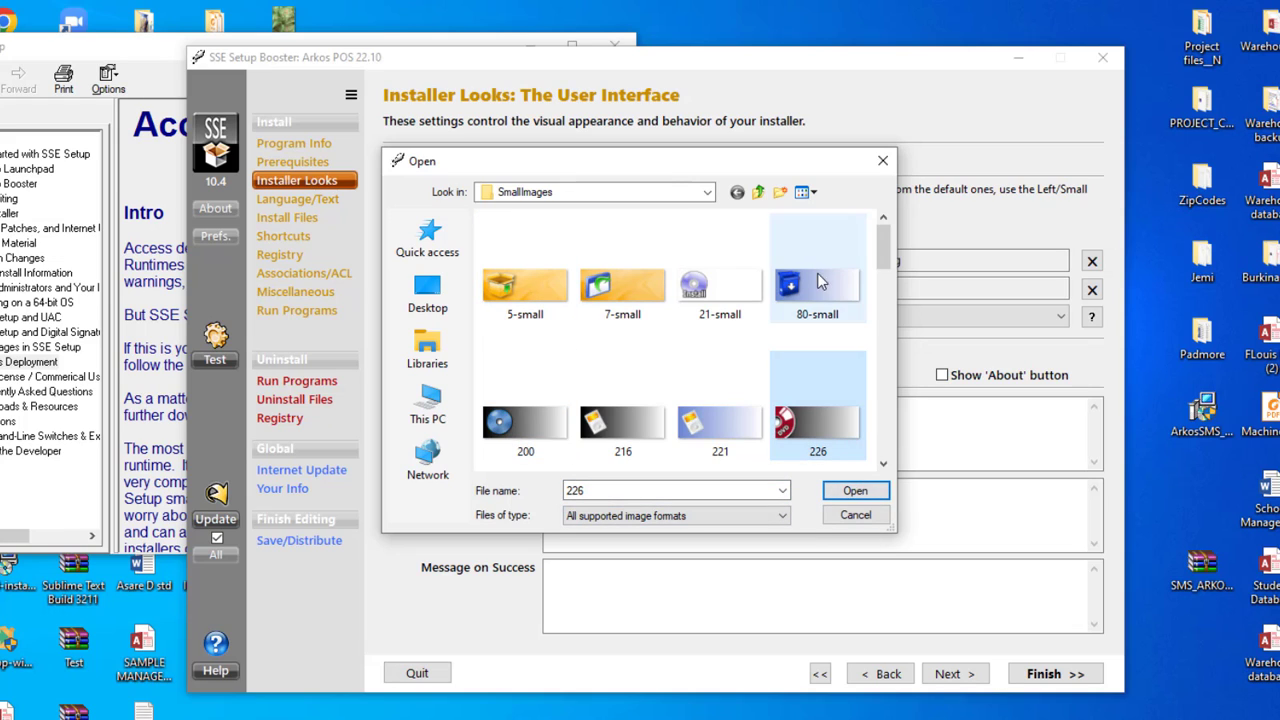
{"action": "left_click", "coordinate": [737, 282]}
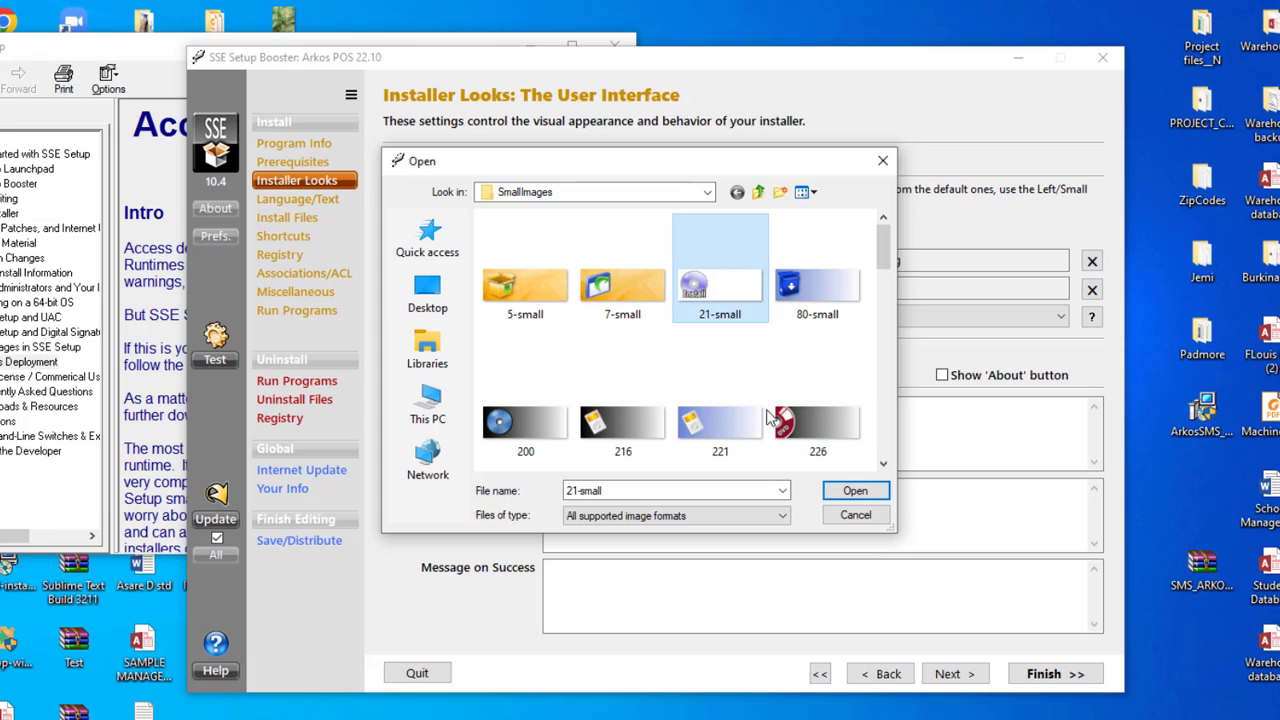
{"action": "left_click", "coordinate": [855, 491]}
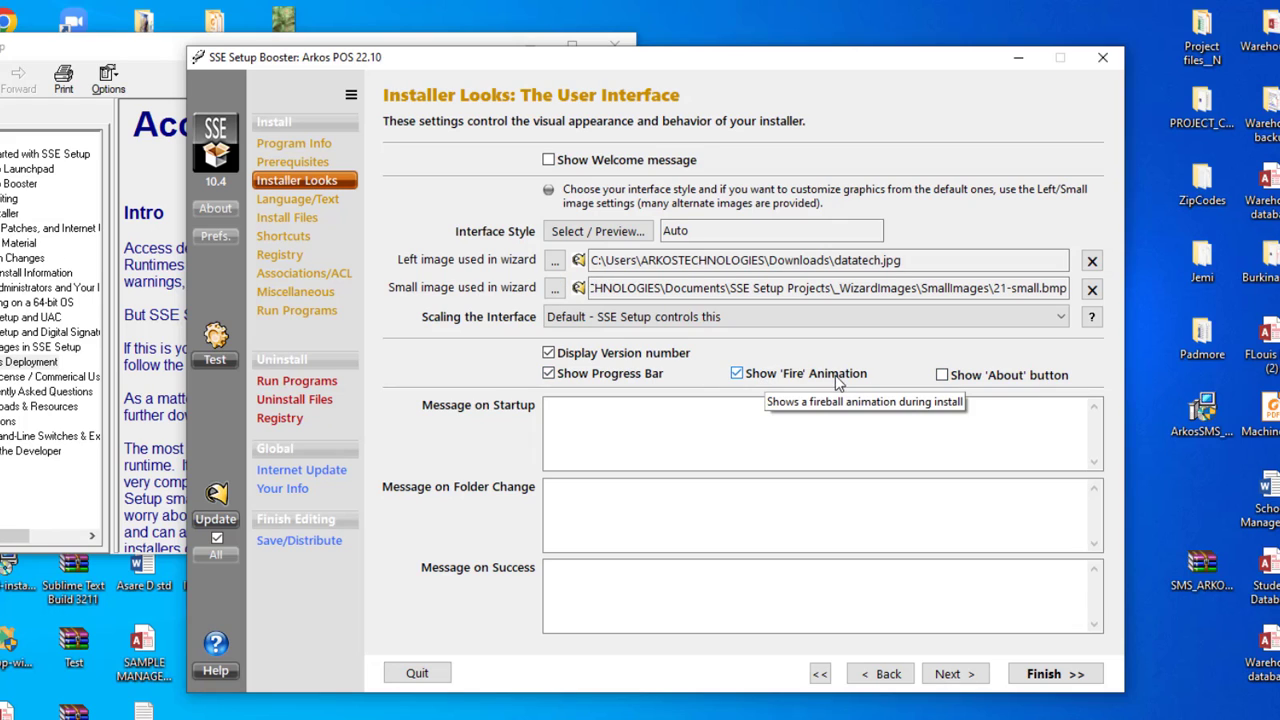
Set the startup message to "Hello user., Thanks for choosing to install our wonderful Program." and the success message to "Congratulations! Your POS system is succesfully installed.".
{"action": "left_click", "coordinate": [565, 423]}
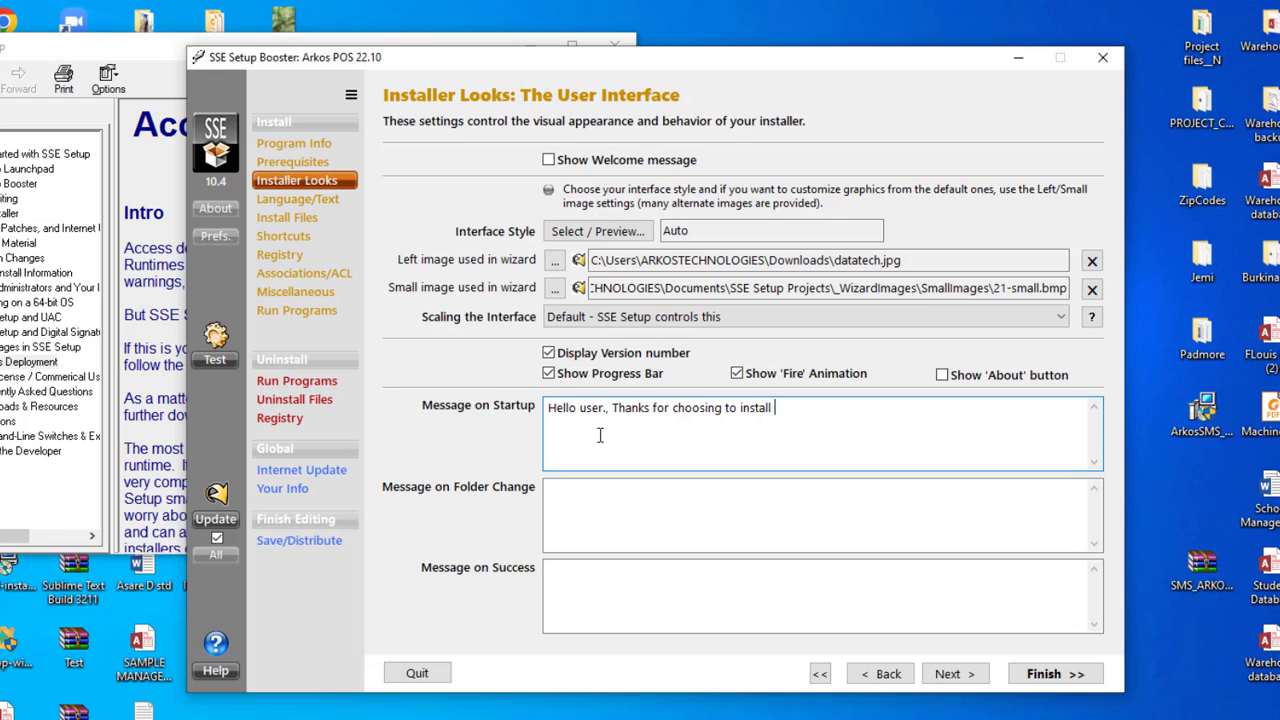
{"action": "type", "text": "nderful Program."}
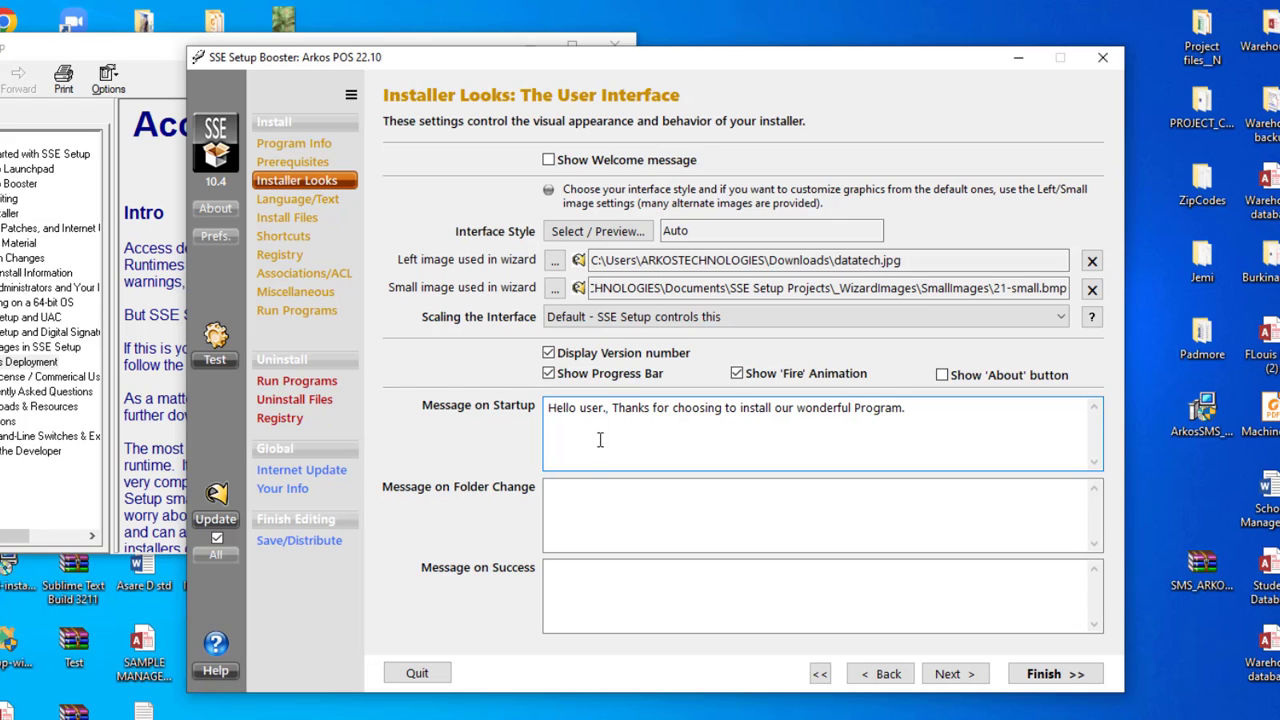
{"action": "left_click", "coordinate": [607, 506]}
{"action": "left_click", "coordinate": [615, 598]}
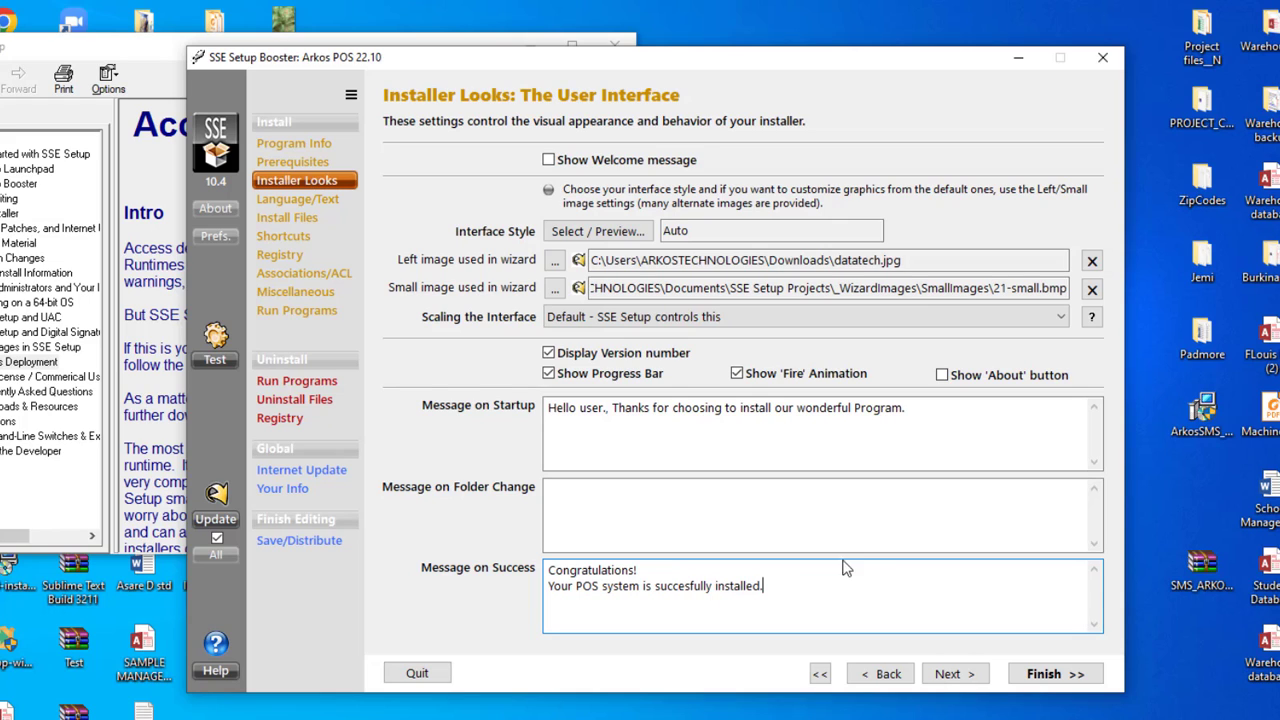
{"action": "left_click", "coordinate": [965, 676]}
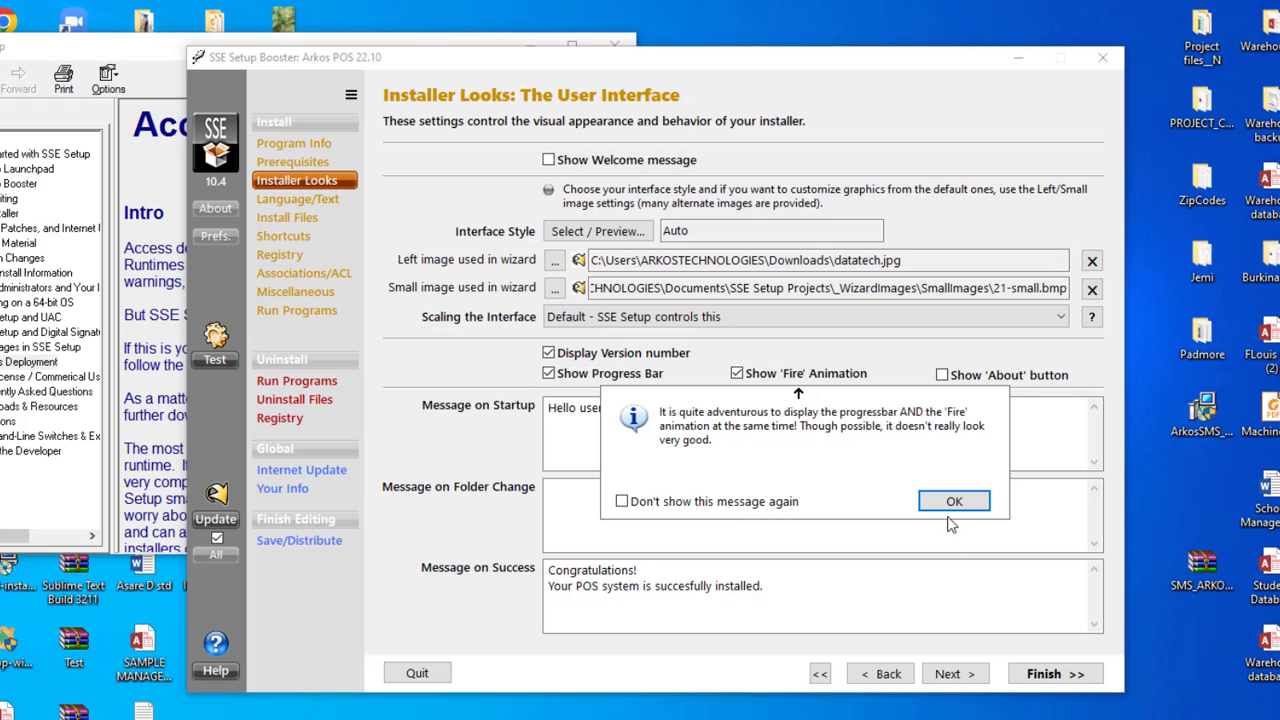
Dismiss the progress bar and 'Fire' animation notice, and review the default license agreement text in the Language/Text settings.
{"action": "left_click", "coordinate": [954, 501]}
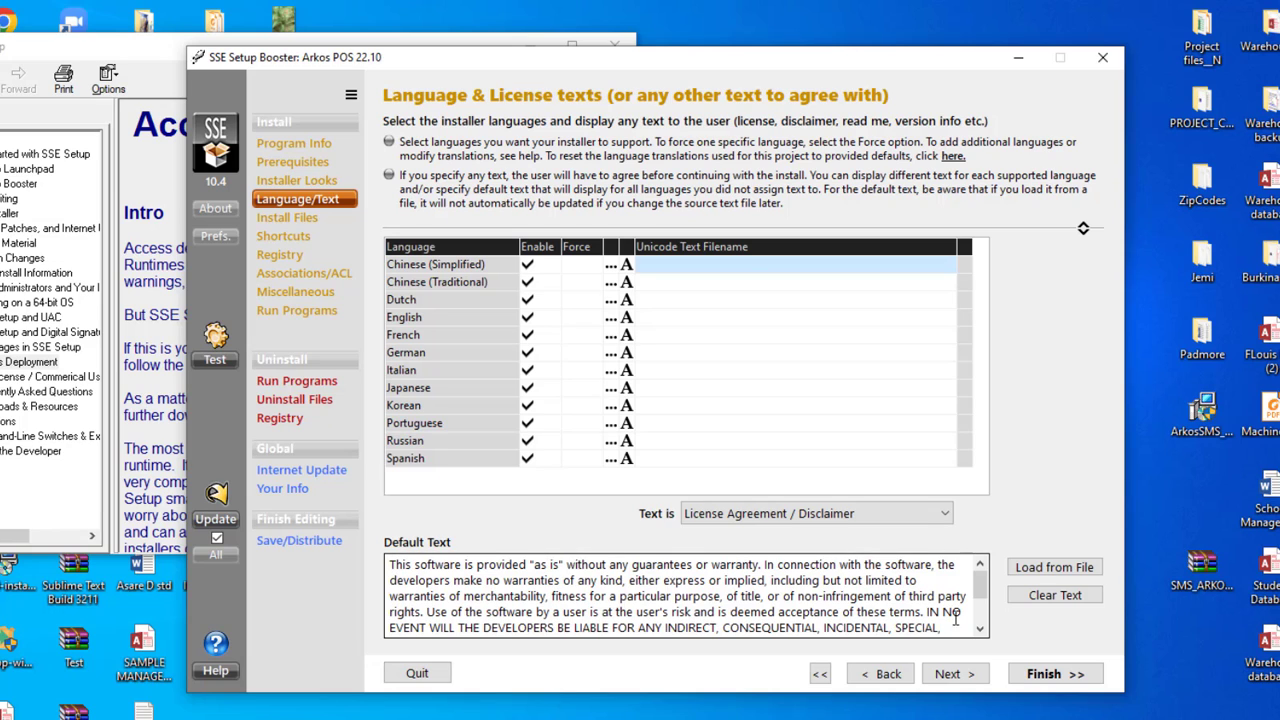
{"action": "scroll", "coordinate": [940, 600], "scroll_direction": "down", "scroll_amount": 2}
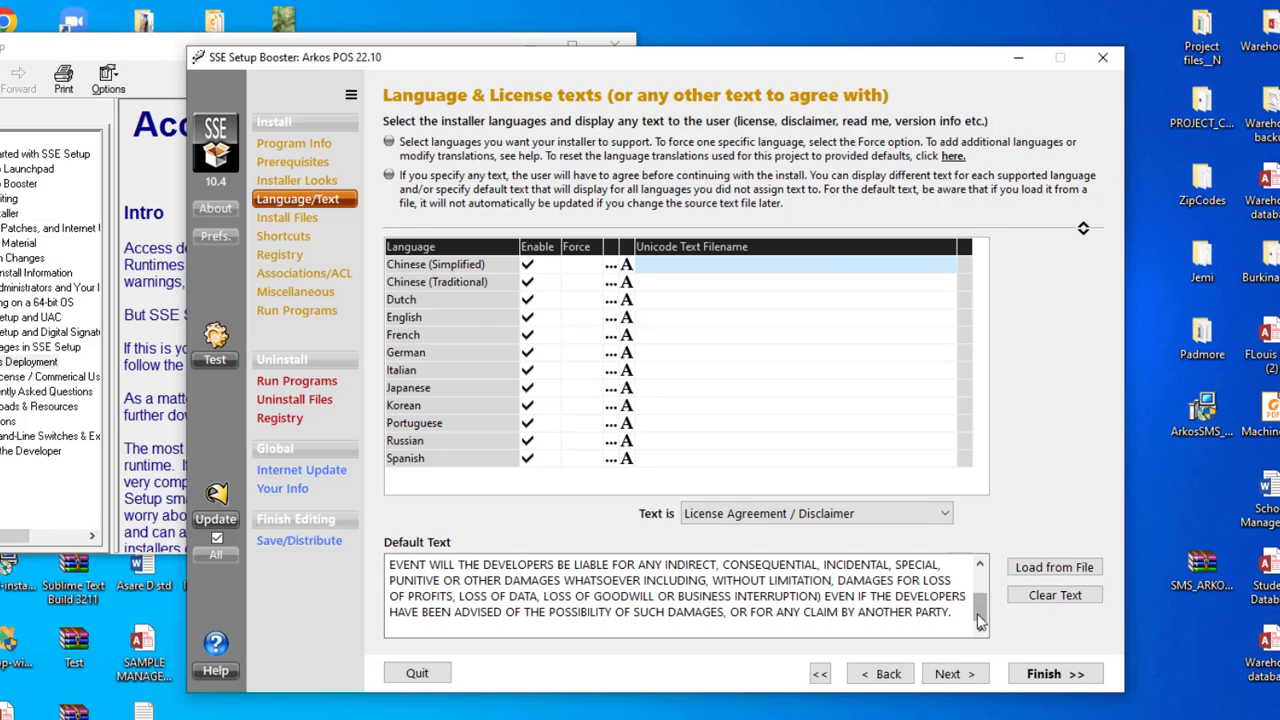
{"action": "left_click_drag", "start_coordinate": [977, 613], "coordinate": [979, 595]}
{"action": "left_click", "coordinate": [740, 580]}
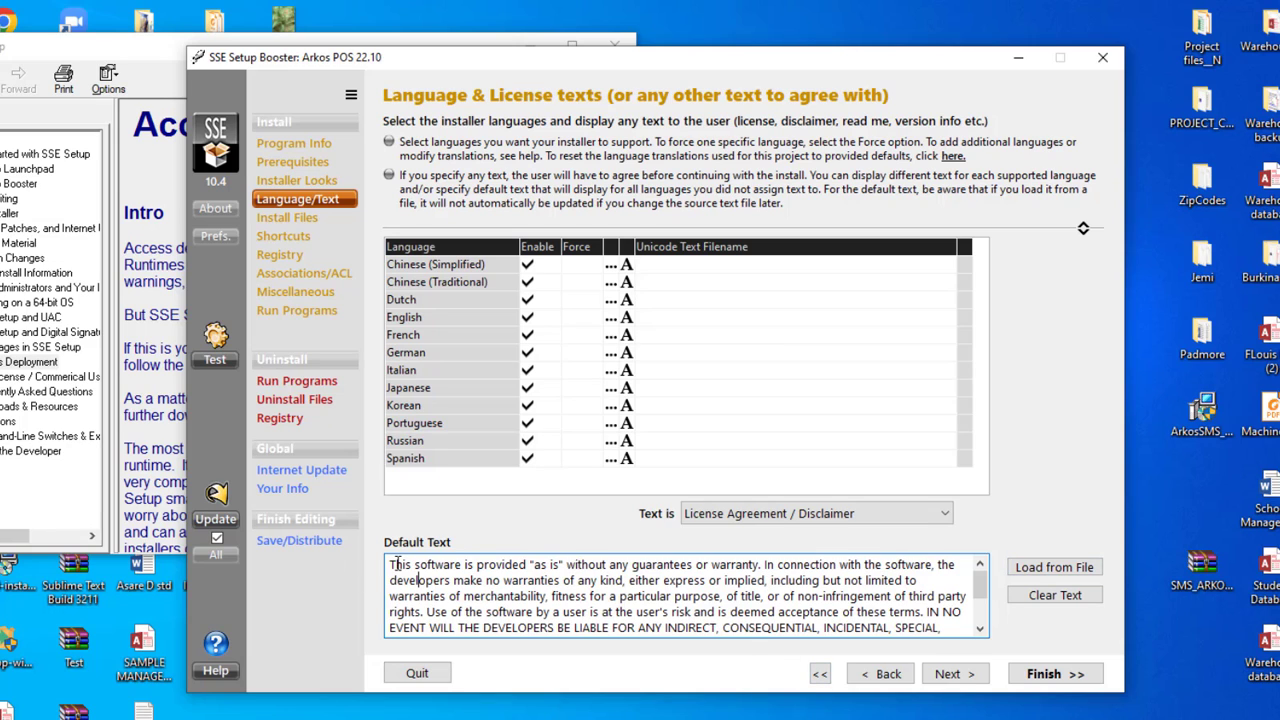
Advance through Install Files, Shortcuts, Registry and Associations to the Miscellaneous settings, keeping the existing entries and leaving the after-install URL empty.
{"action": "left_click", "coordinate": [955, 676]}
{"action": "left_click", "coordinate": [955, 675]}
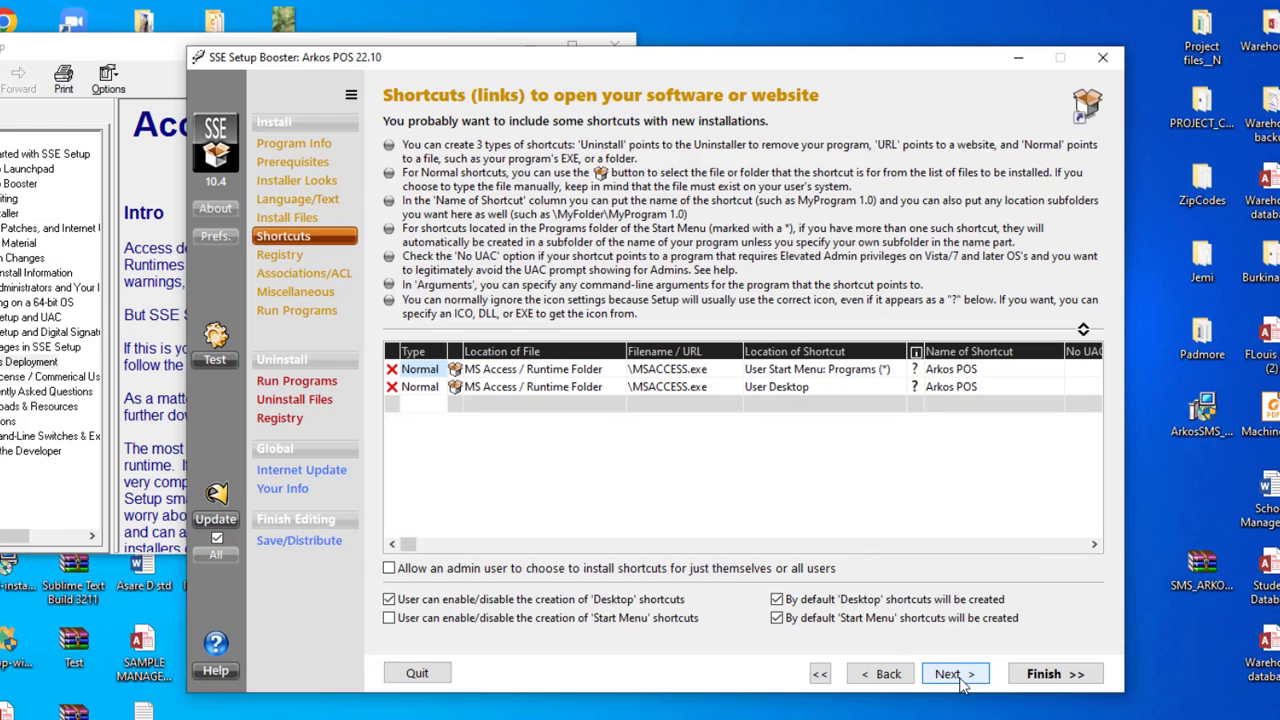
{"action": "left_click", "coordinate": [955, 675]}
{"action": "left_click", "coordinate": [958, 676]}
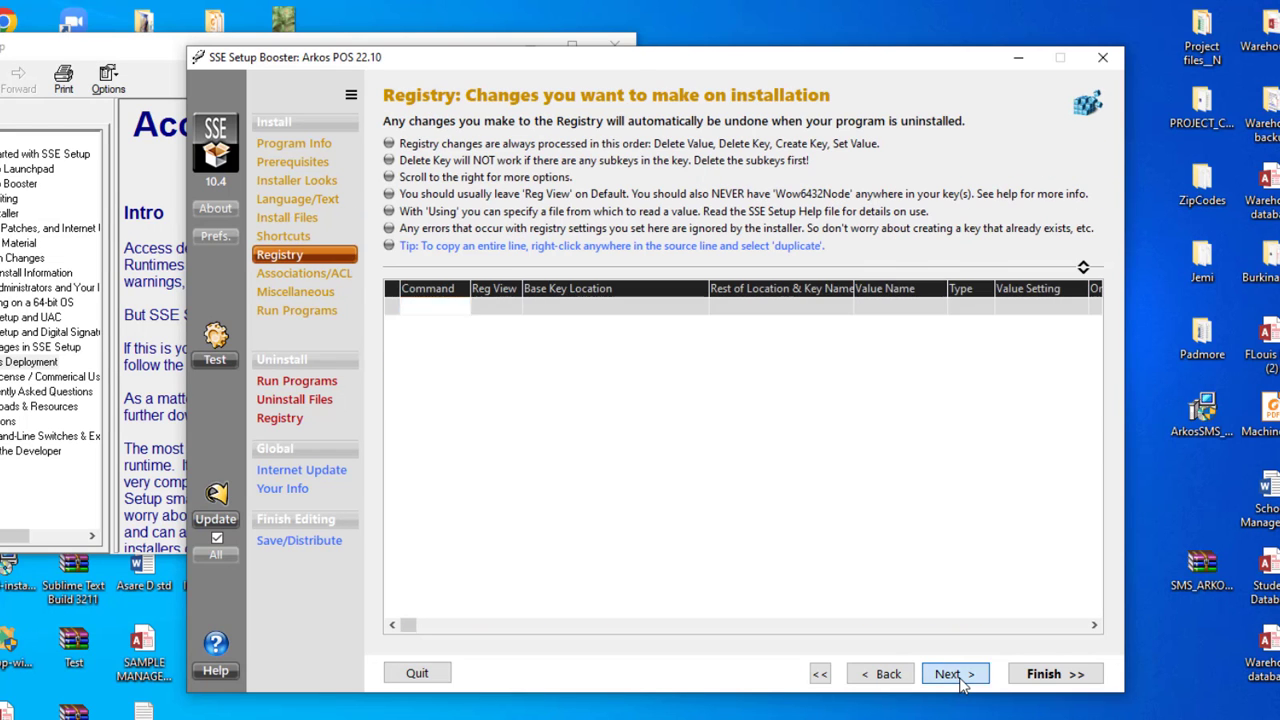
{"action": "left_click", "coordinate": [958, 676]}
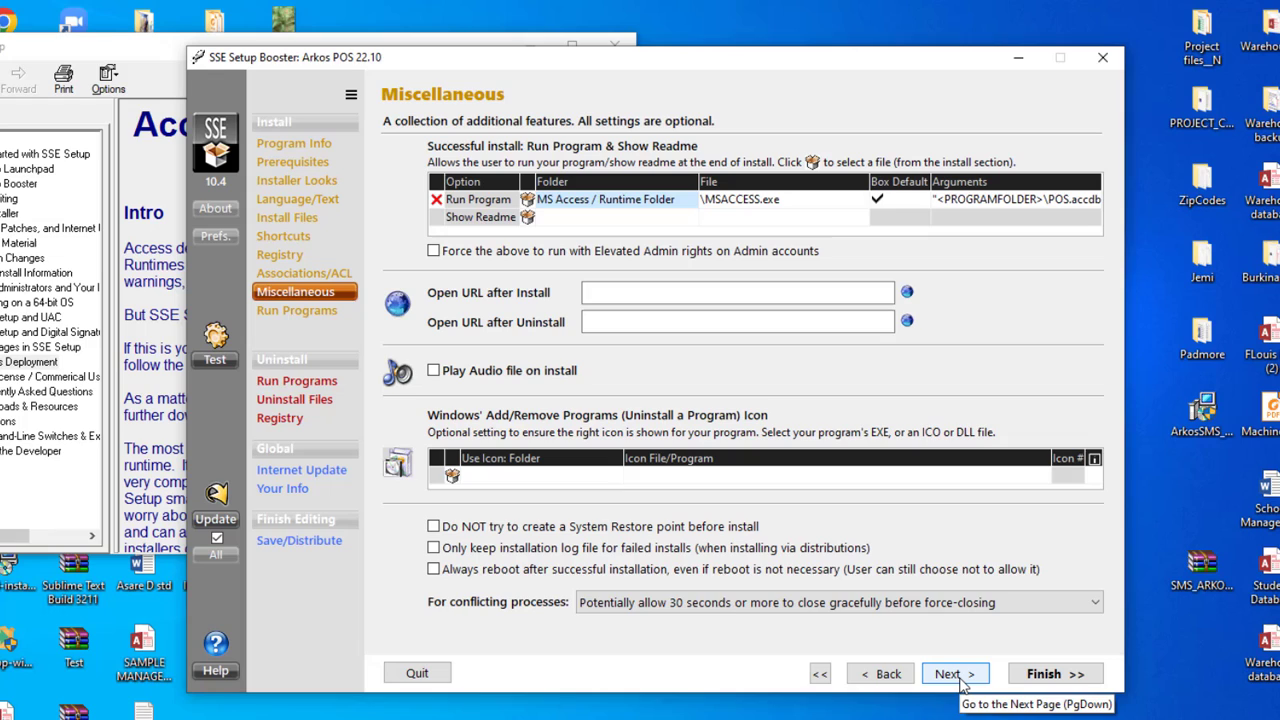
{"action": "left_click", "coordinate": [633, 294]}
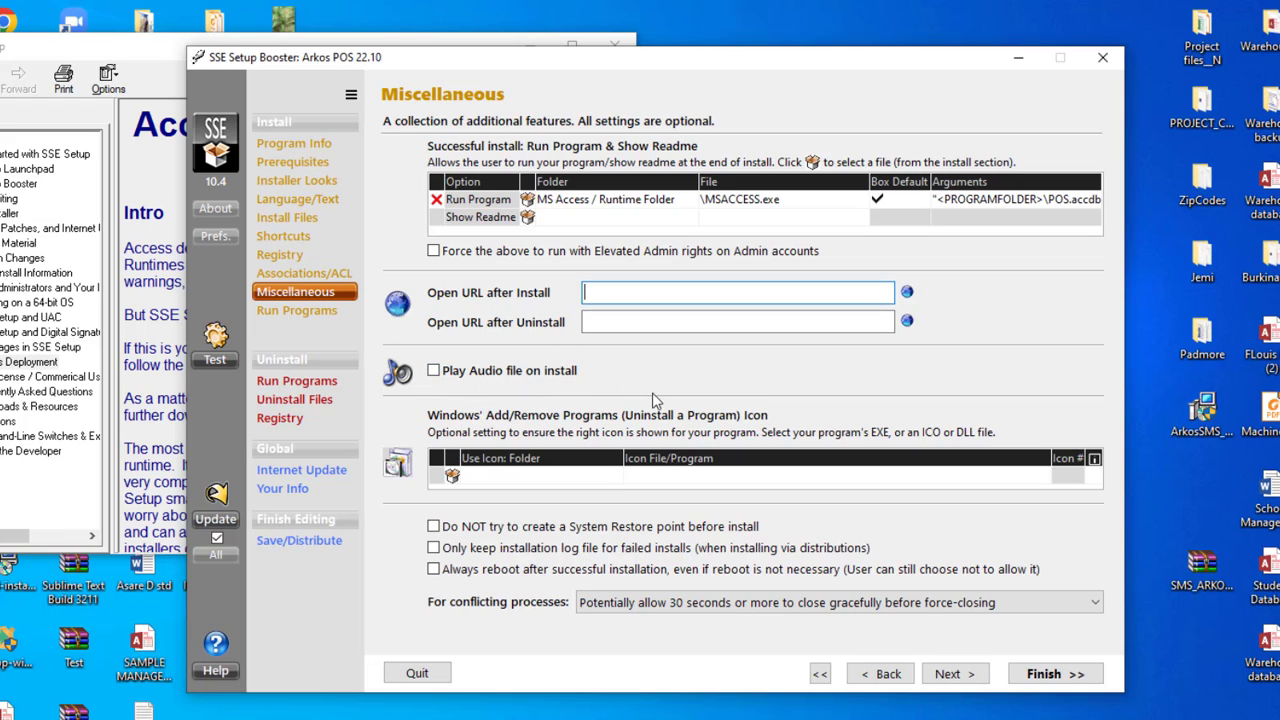
Advance past the Miscellaneous, Run Programs and Uninstall settings to Internet Update without adding any entries.
{"action": "left_click", "coordinate": [946, 675]}
{"action": "left_click", "coordinate": [879, 673]}
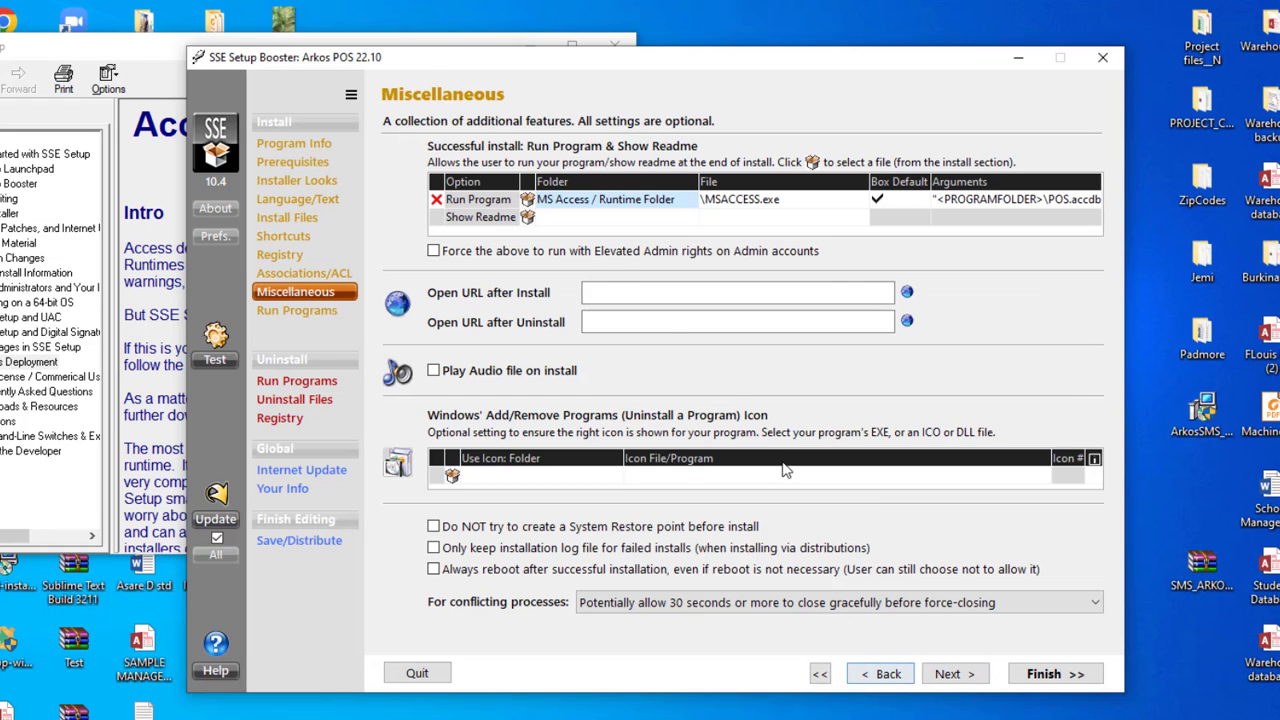
{"action": "left_click", "coordinate": [945, 678]}
{"action": "left_click", "coordinate": [945, 678]}
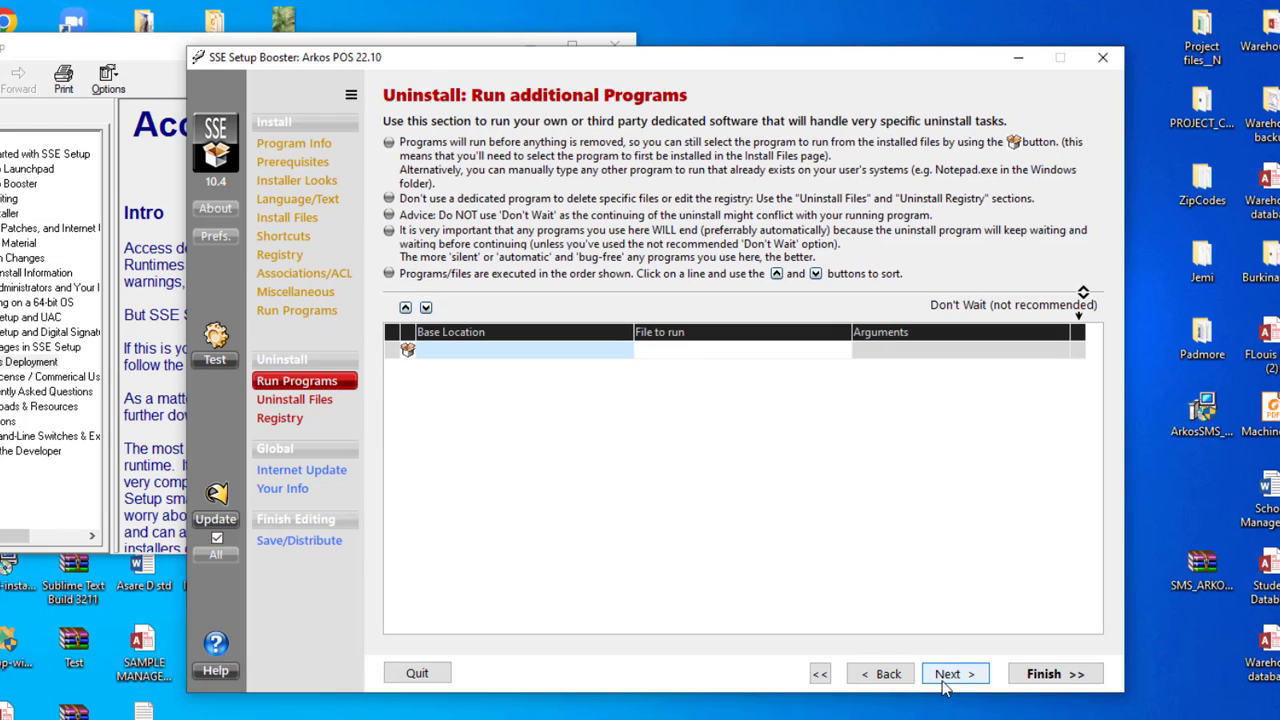
{"action": "left_click", "coordinate": [945, 678]}
{"action": "left_click", "coordinate": [945, 678]}
{"action": "left_click", "coordinate": [943, 680]}
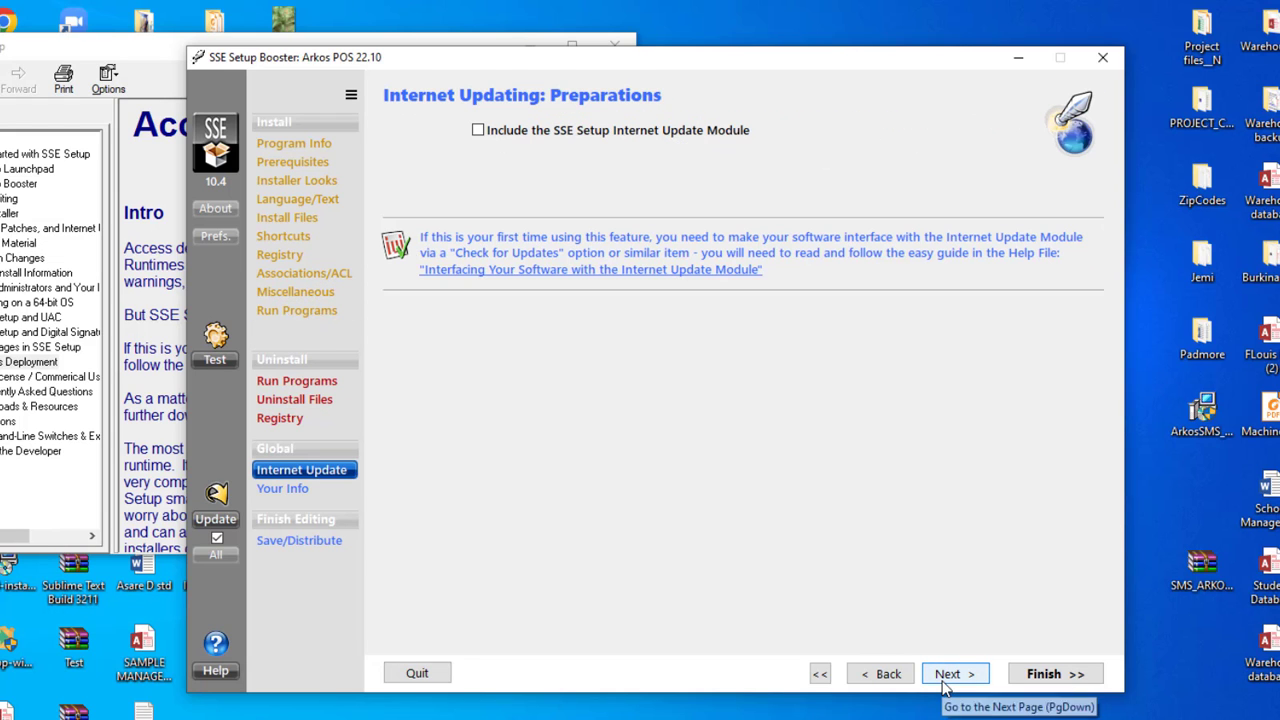
Skip the Internet Update module, keep the existing publisher and copyright details in Your Info, and continue to Save/Distribute.
{"action": "left_click", "coordinate": [956, 680]}
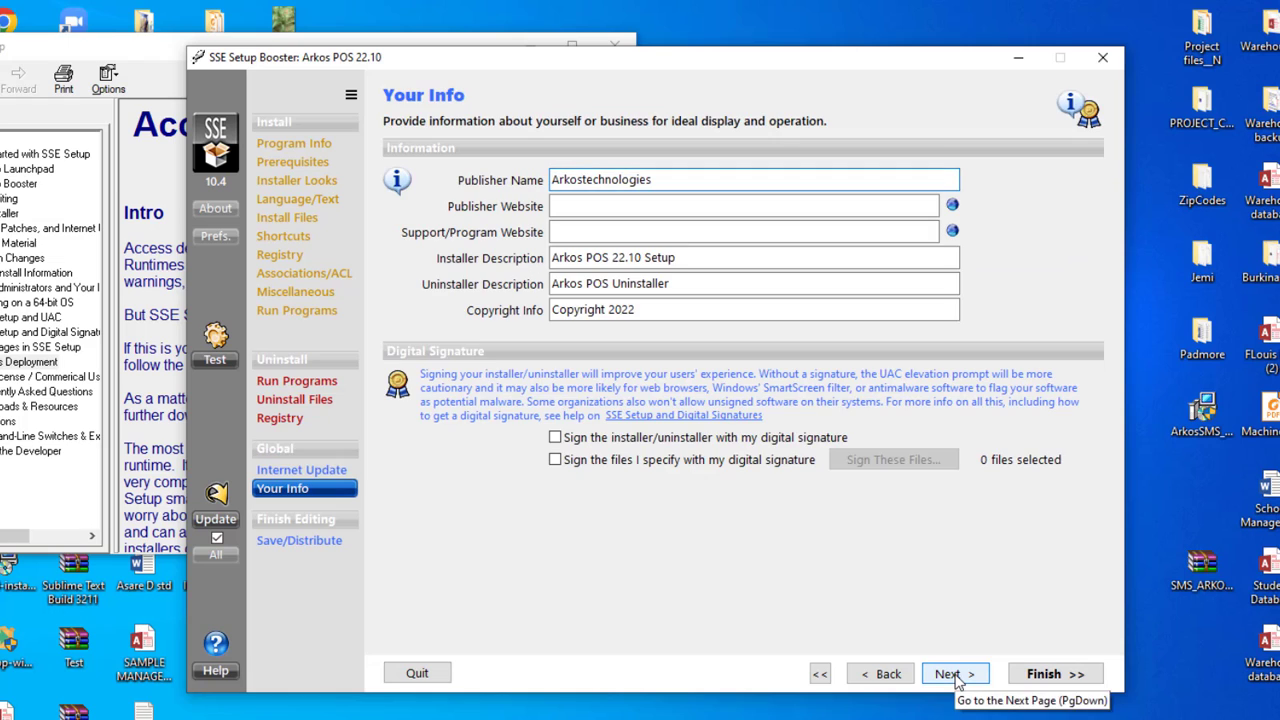
{"action": "left_click", "coordinate": [590, 210]}
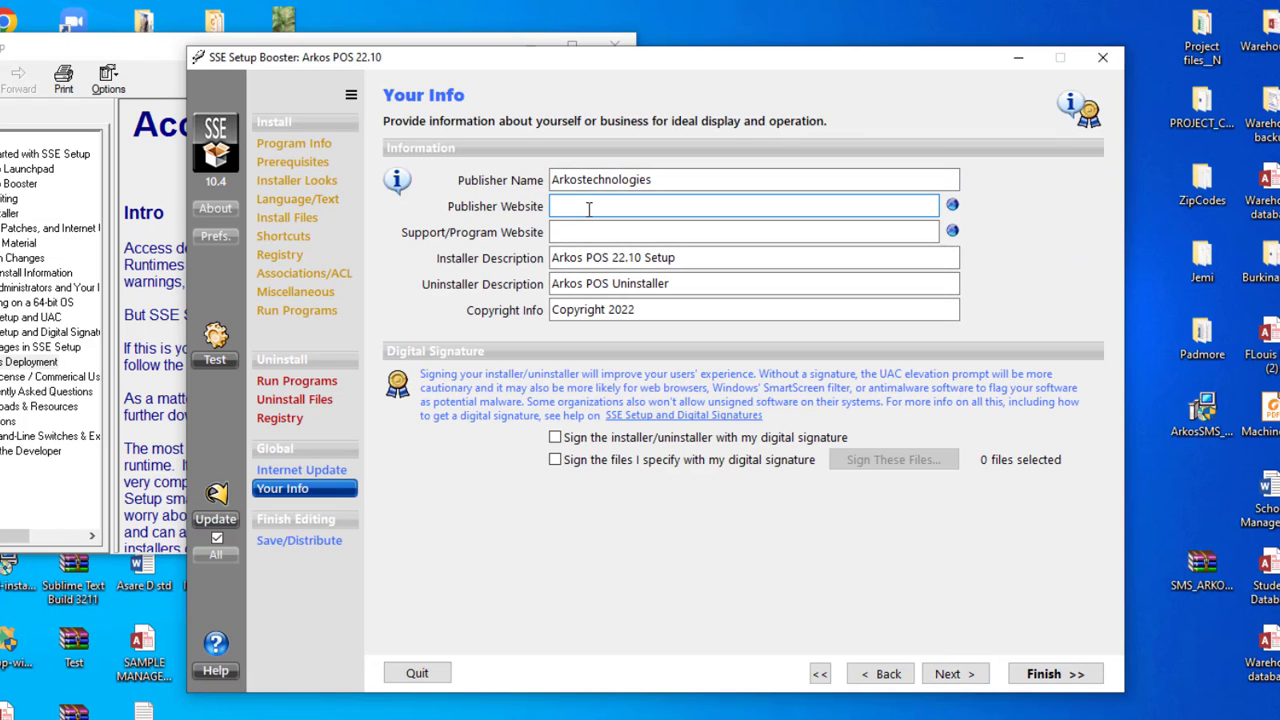
{"action": "left_click", "coordinate": [618, 314]}
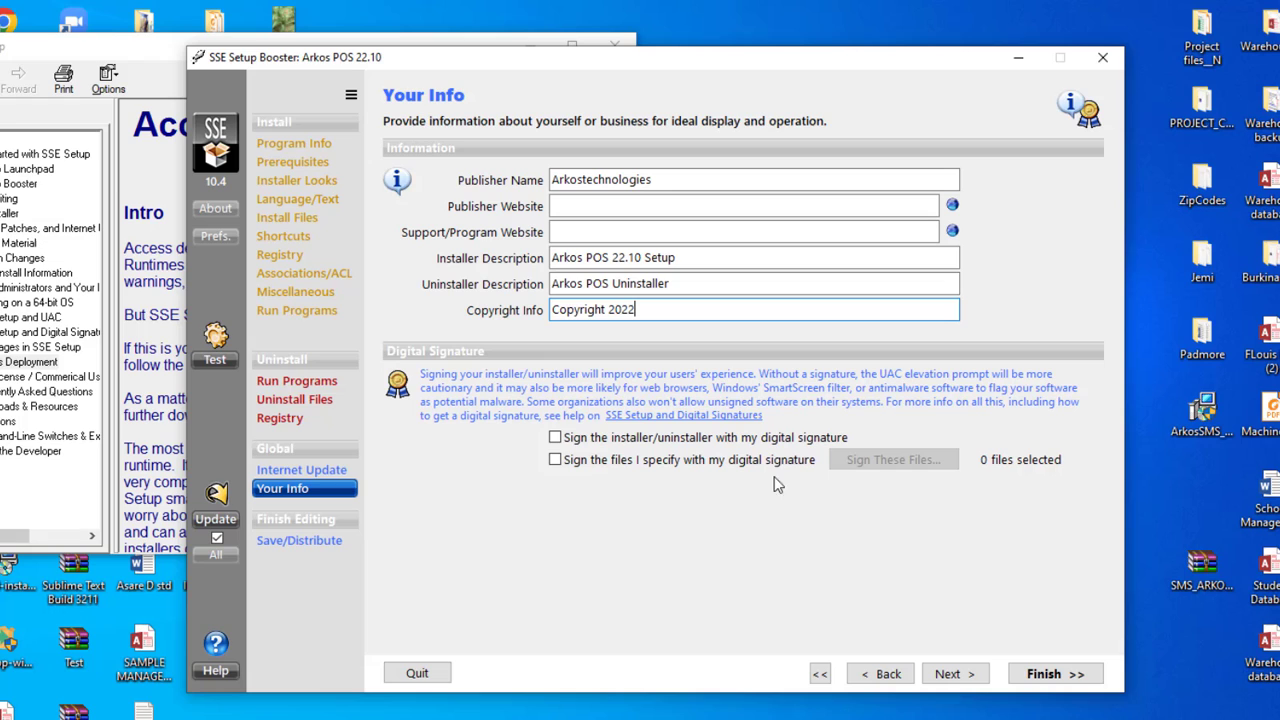
{"action": "left_click", "coordinate": [966, 675]}
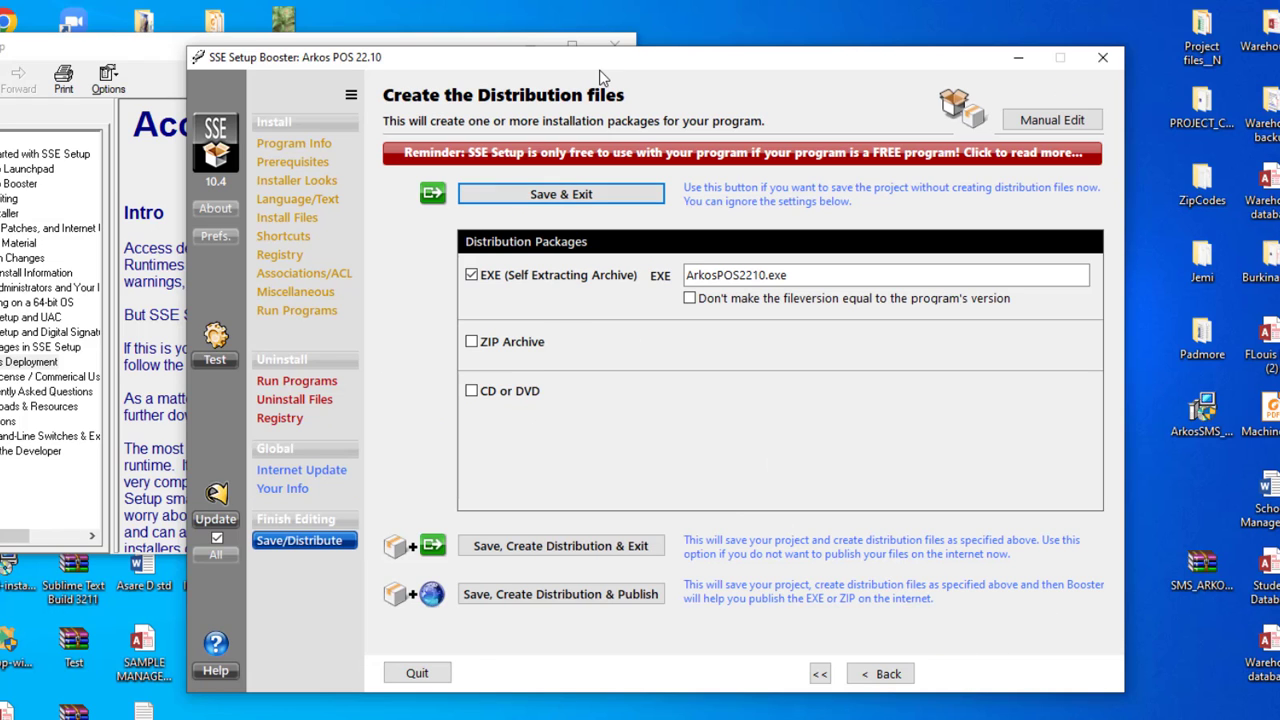
Add a ZIP archive to the distribution packages alongside ArkosPOS2210.exe, then save the project and create the distribution files.
{"action": "mouse_move", "coordinate": [590, 63]}
{"action": "left_mouse_down"}
{"action": "mouse_move", "coordinate": [617, 63]}
{"action": "mouse_move", "coordinate": [598, 55]}
{"action": "left_mouse_up"}
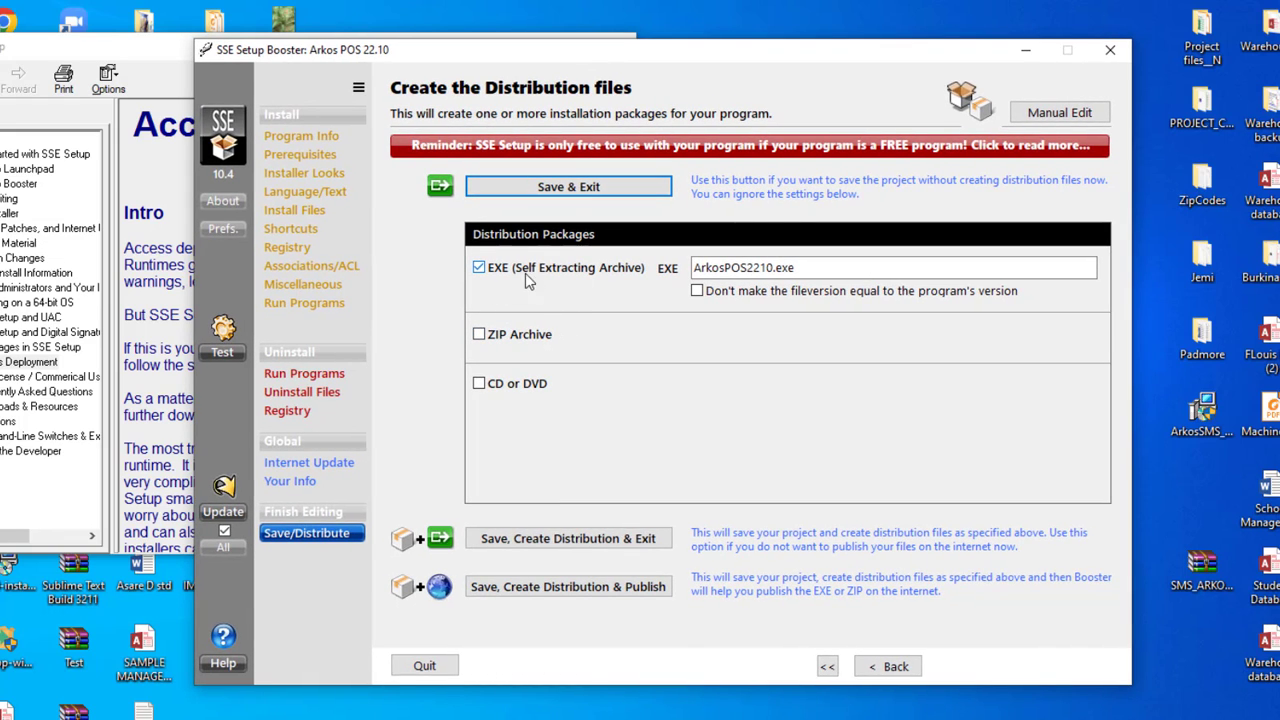
{"action": "left_click", "coordinate": [808, 273]}
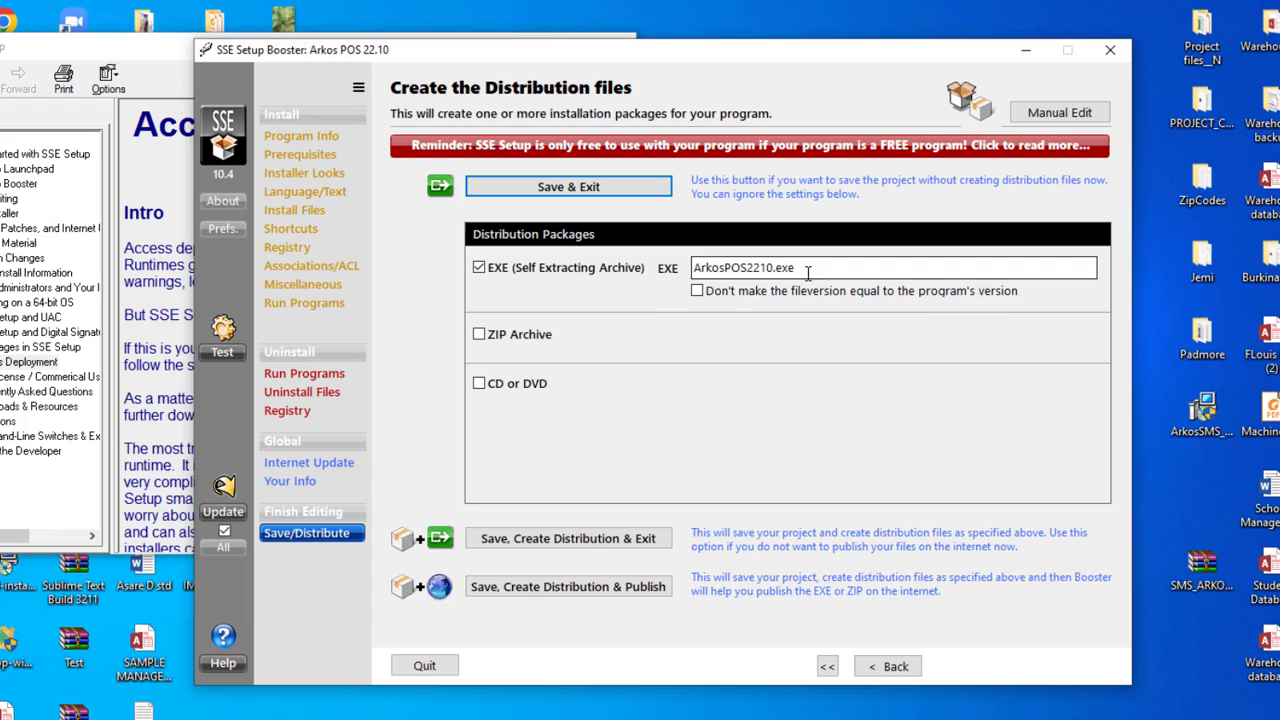
{"action": "left_click", "coordinate": [503, 343]}
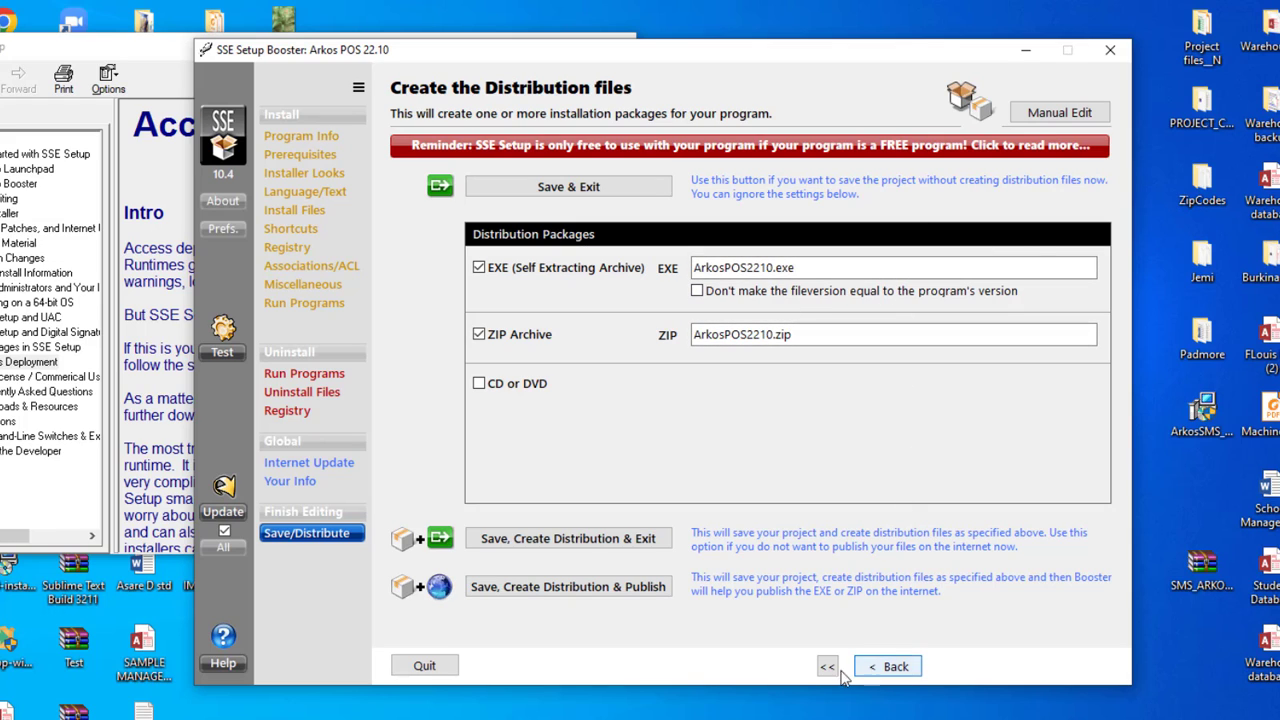
{"action": "left_click", "coordinate": [583, 540]}
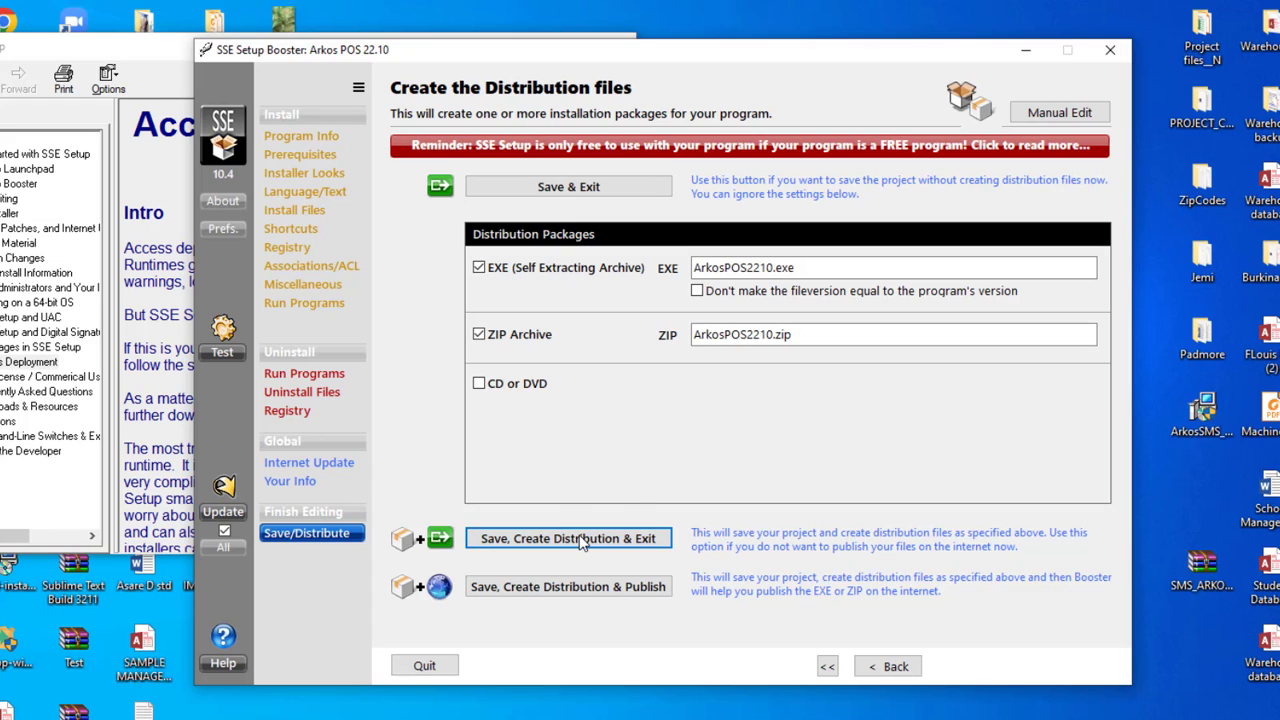
{"action": "left_click", "coordinate": [583, 540]}
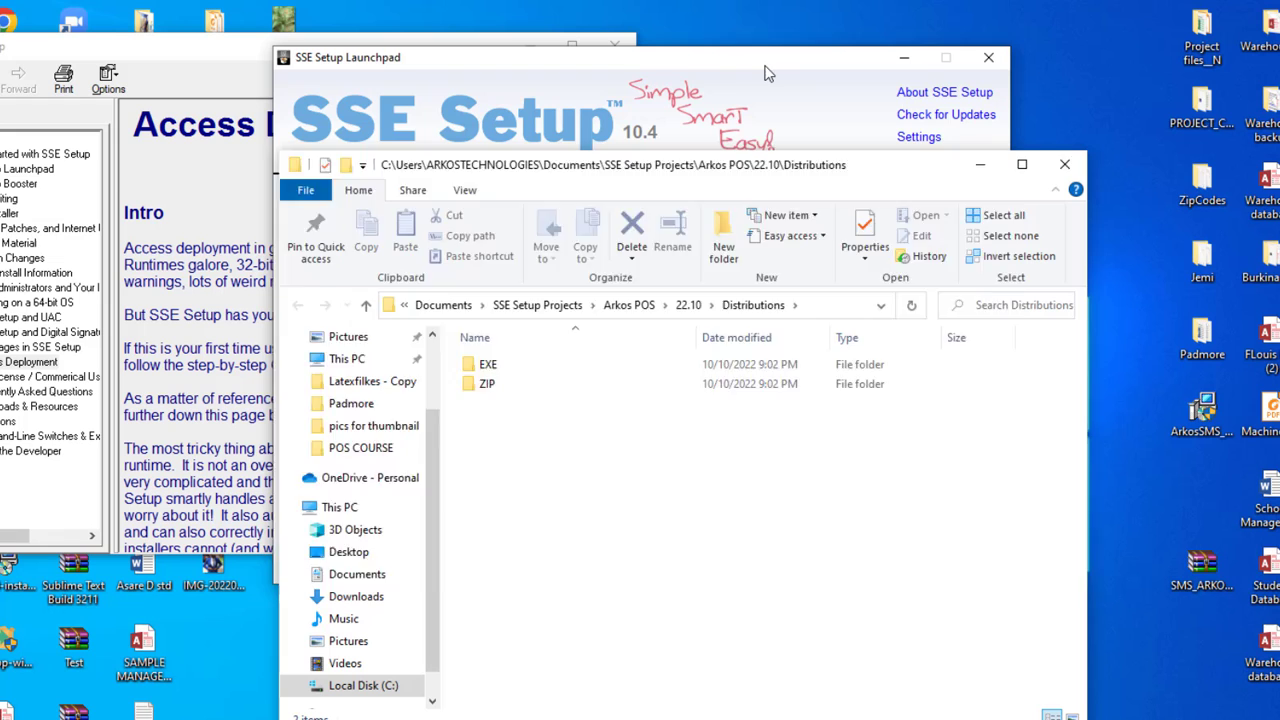
Close the SSE Setup Launchpad and the Access Deployment Guide help window.
{"action": "left_click", "coordinate": [765, 72]}
{"action": "left_click", "coordinate": [988, 57]}
{"action": "left_click", "coordinate": [612, 68]}
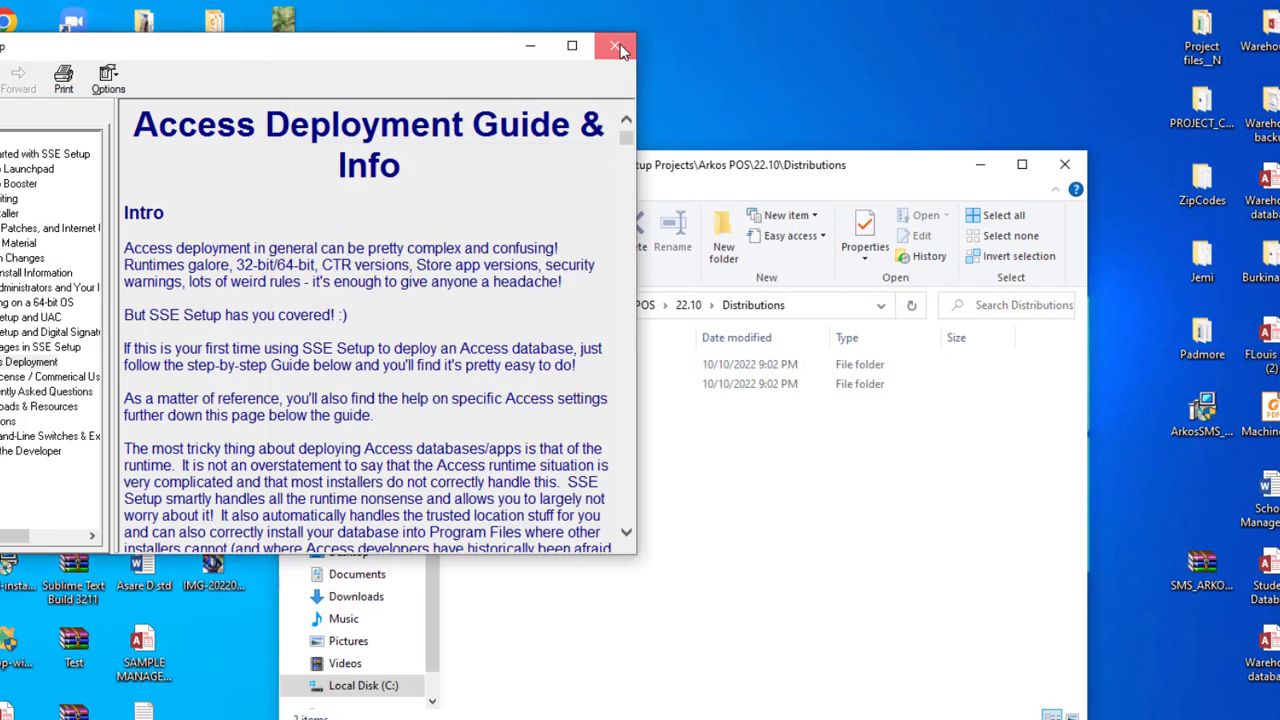
{"action": "left_click", "coordinate": [620, 50]}
Copy the EXE and ZIP folders from the project's Distributions folder and close that folder window.
{"action": "left_click_drag", "start_coordinate": [748, 167], "coordinate": [790, 99]}
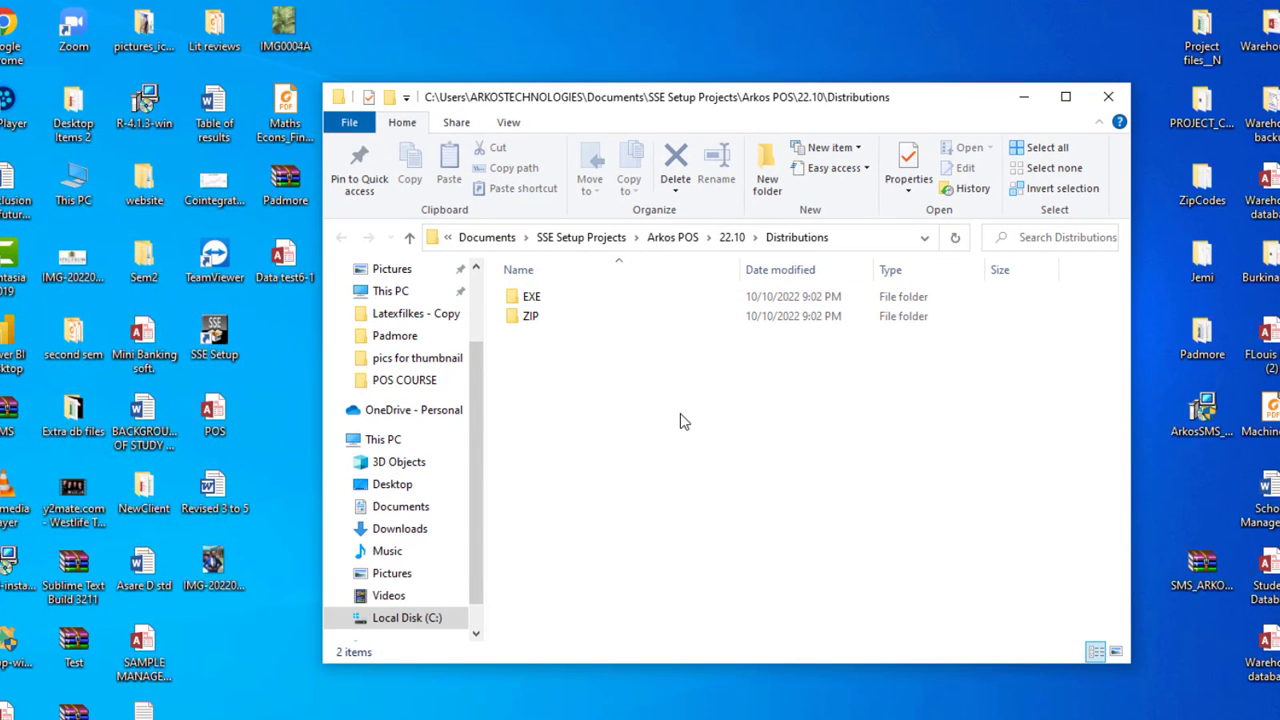
{"action": "left_click_drag", "start_coordinate": [680, 421], "coordinate": [548, 296]}
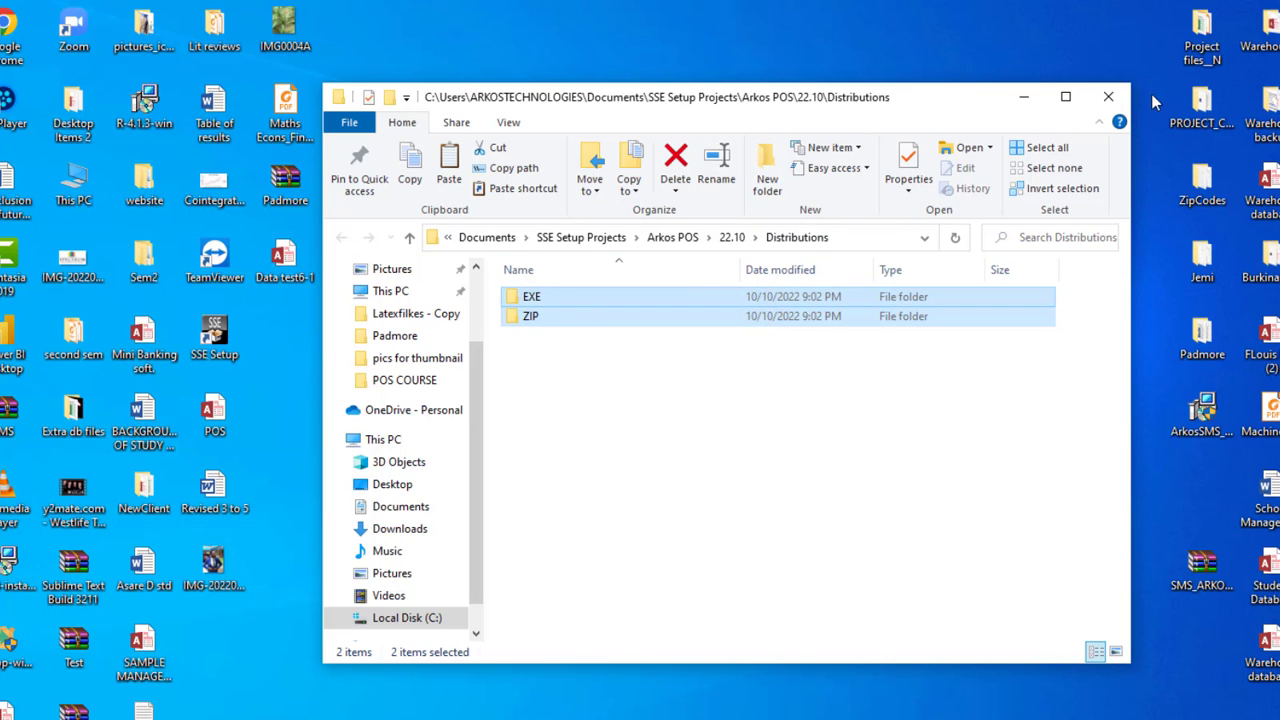
{"action": "left_click", "coordinate": [1108, 97]}
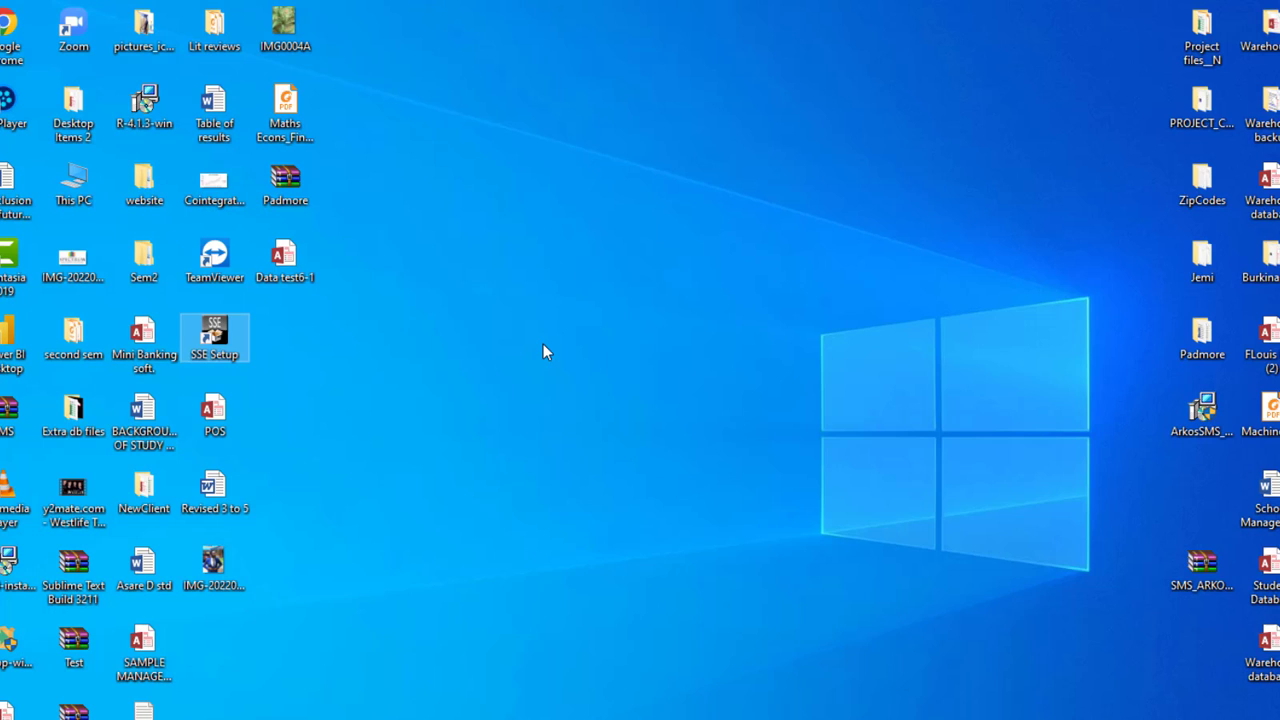
Create a new folder named POS SETUP on the desktop.
{"action": "right_click", "coordinate": [621, 614]}
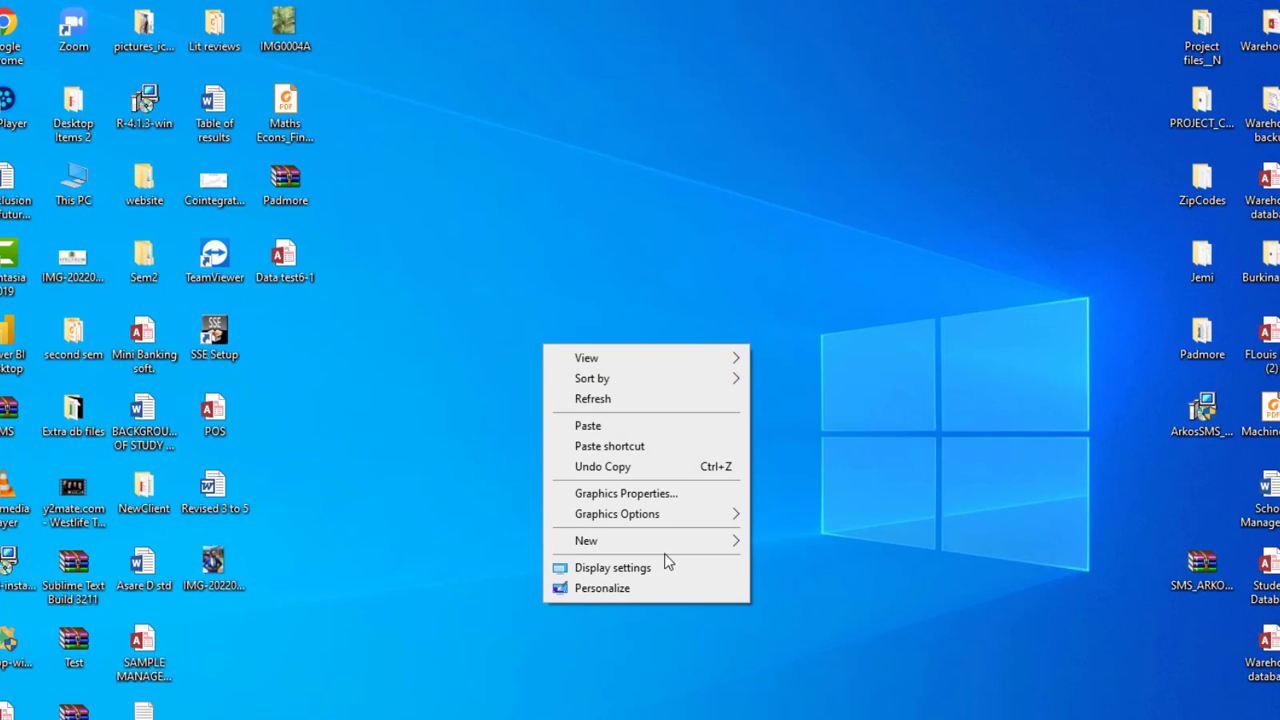
{"action": "mouse_move", "coordinate": [686, 553]}
{"action": "left_click", "coordinate": [829, 545]}
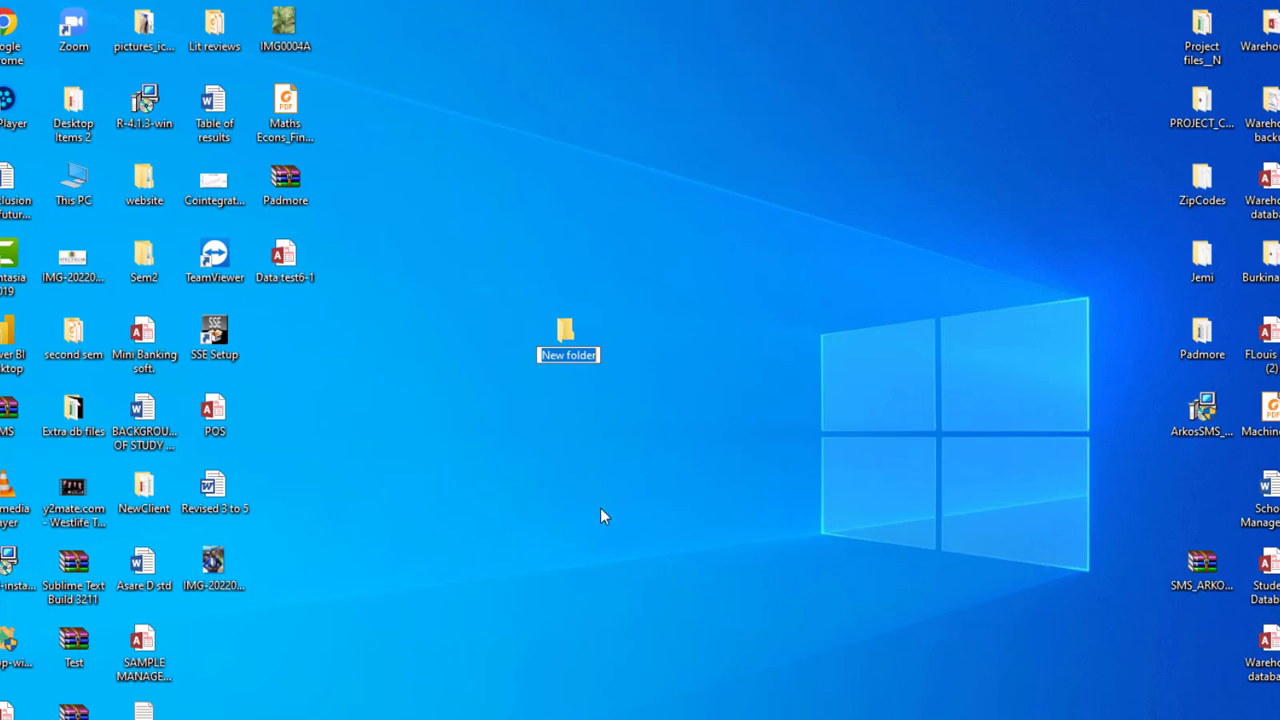
{"action": "type", "text": "PO"}
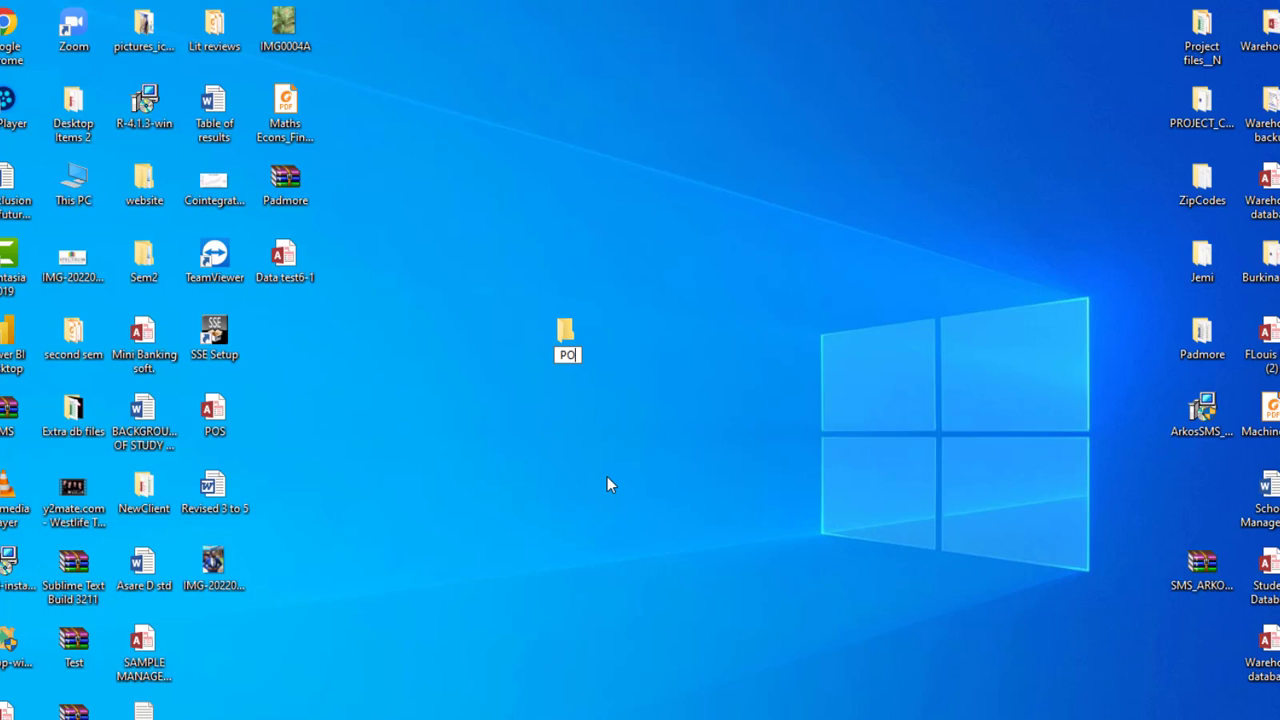
{"action": "type", "text": "S SETUP"}
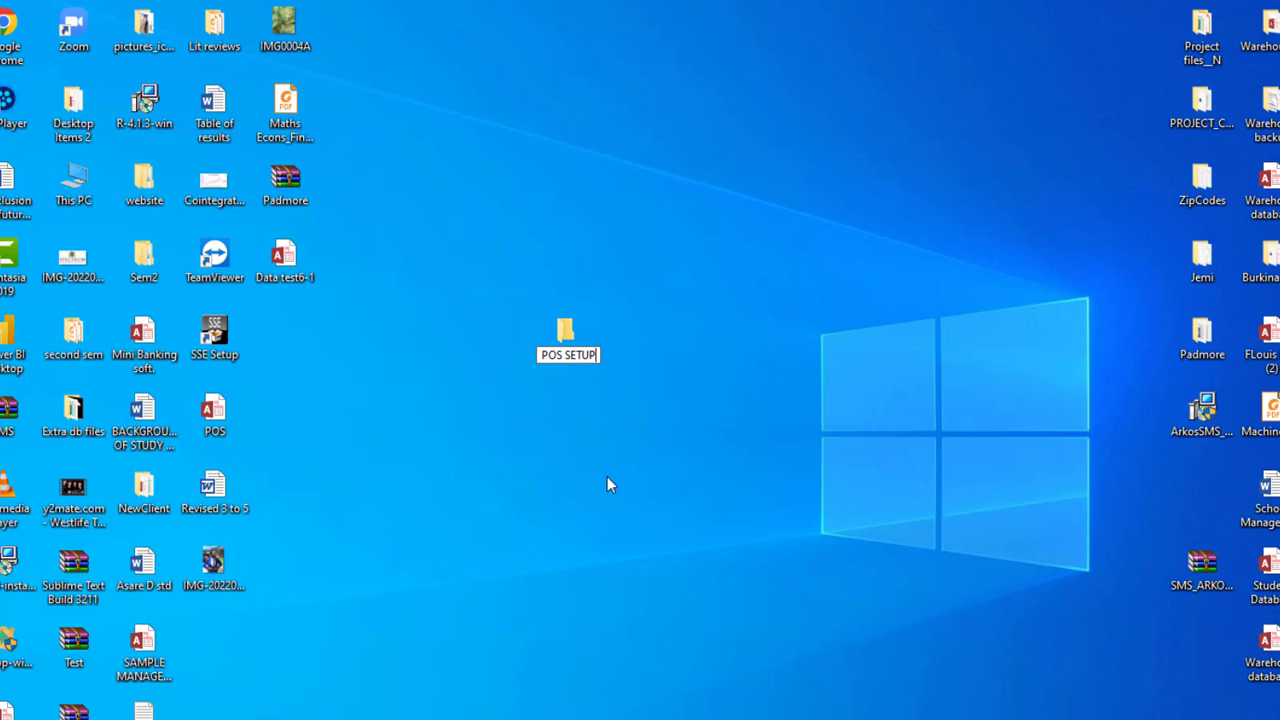
{"action": "key", "text": "Return"}
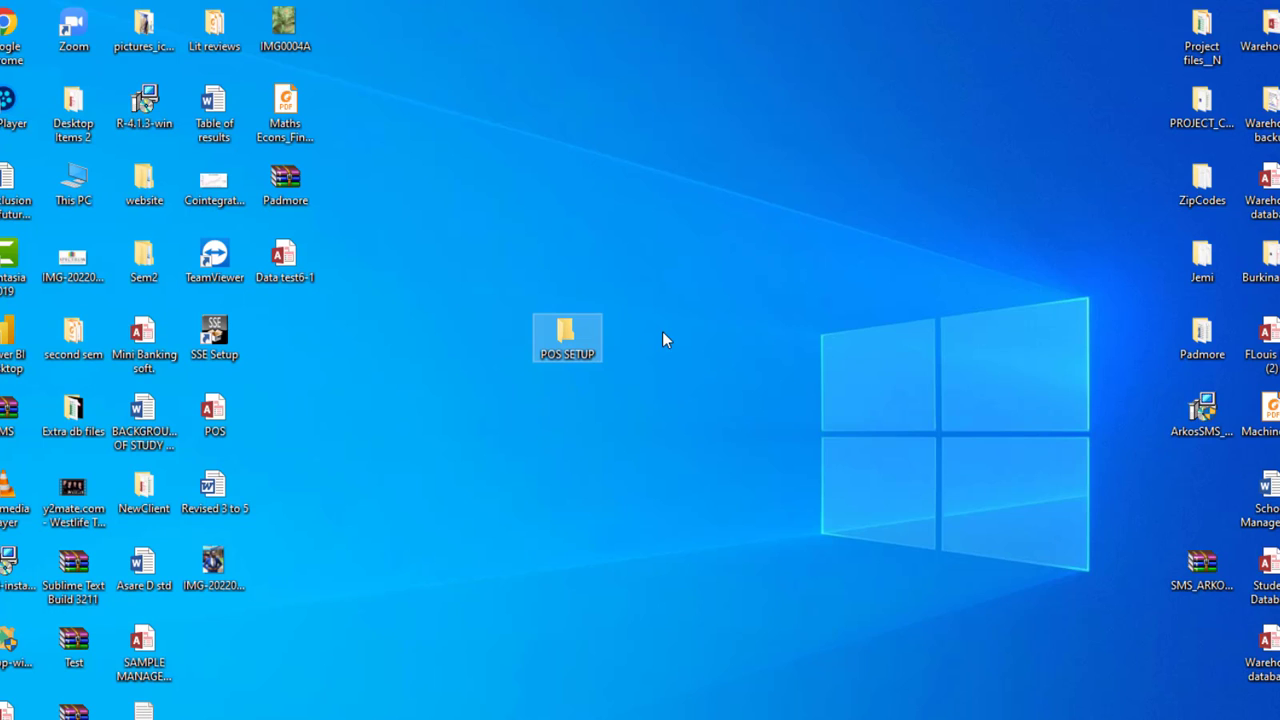
Paste the copied EXE and ZIP distribution folders into the POS SETUP folder.
{"action": "double_click", "coordinate": [587, 341]}
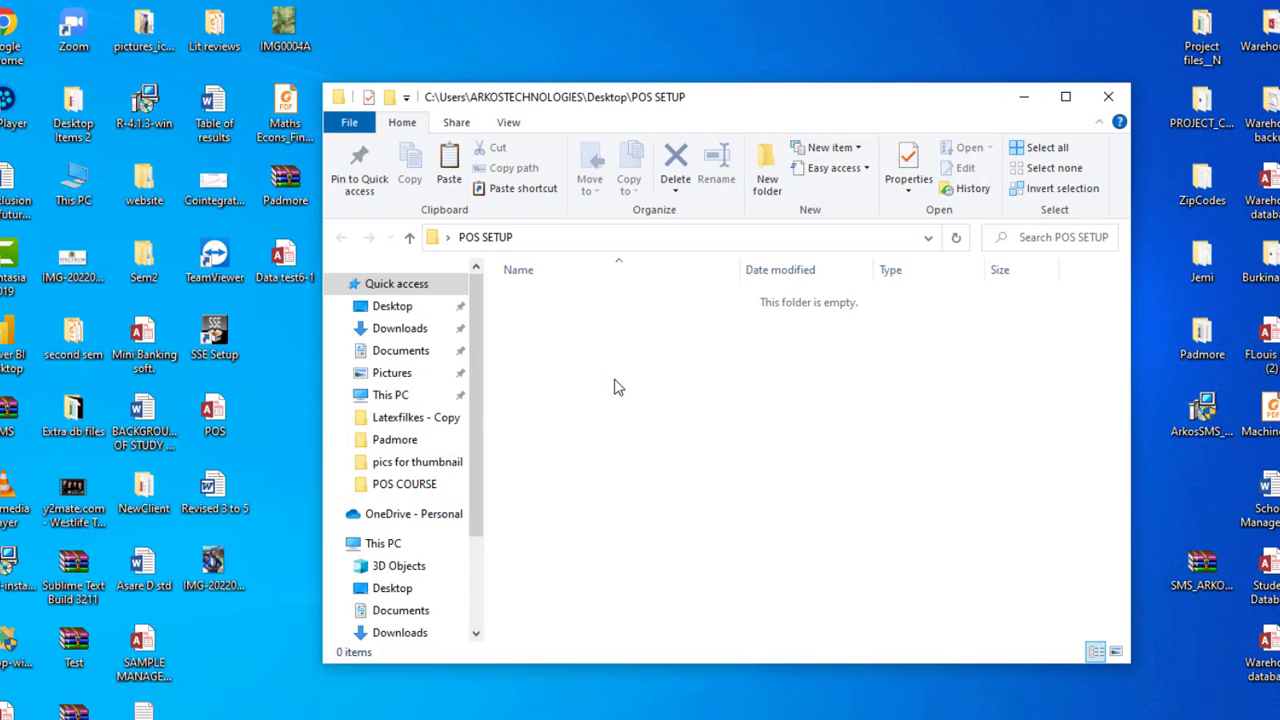
{"action": "key", "text": "ctrl+v"}
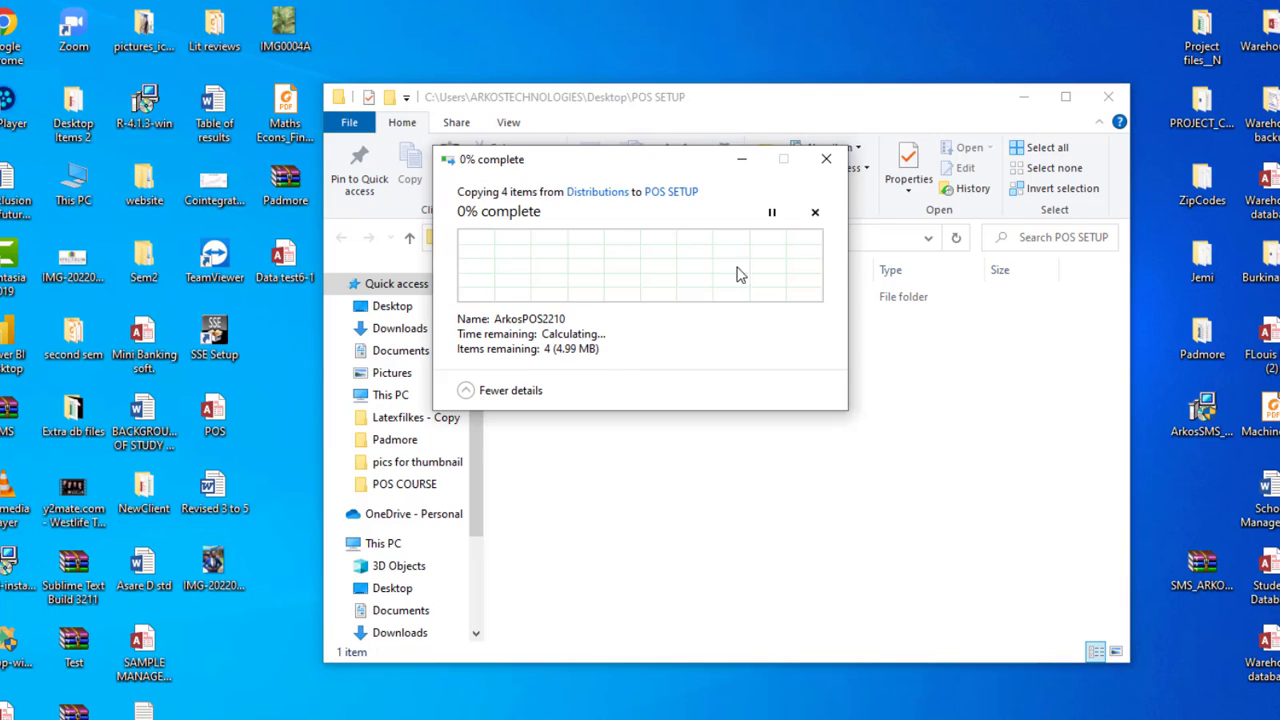
{"action": "left_click", "coordinate": [590, 368]}
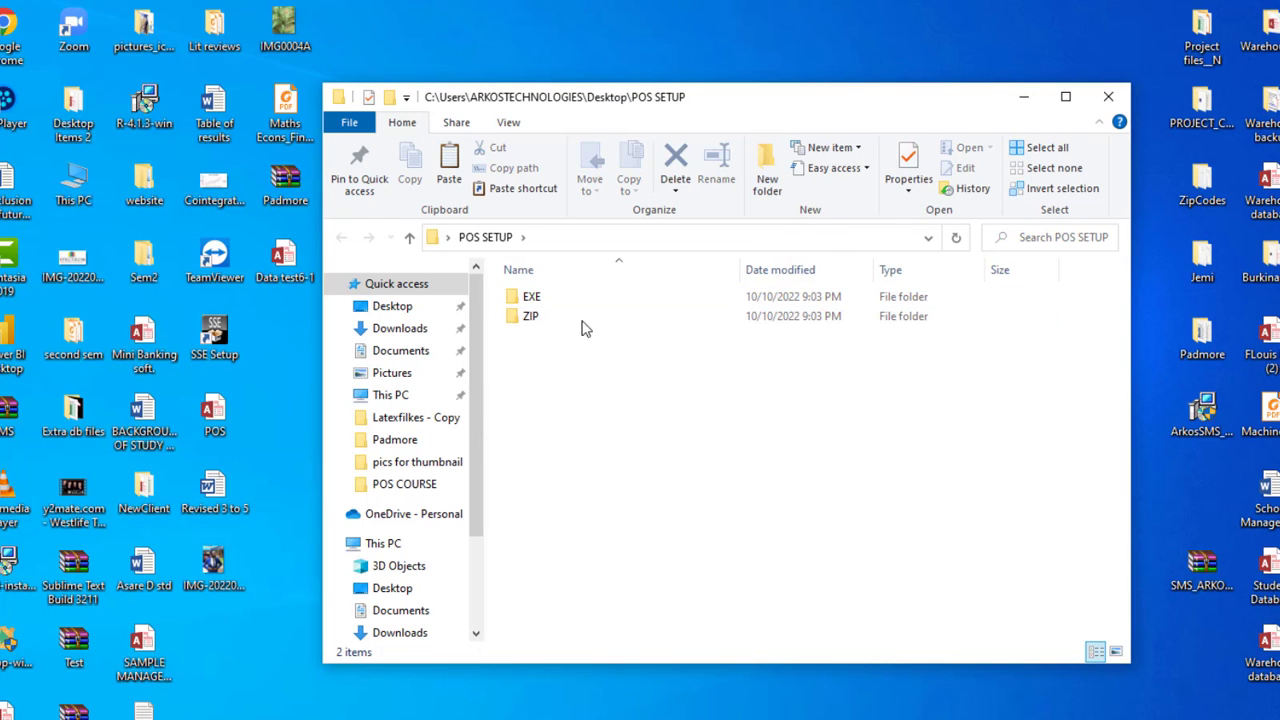
Run the ArkosPOS2210 installer from the EXE folder and accept its startup message to reach the install wizard.
{"action": "double_click", "coordinate": [588, 302]}
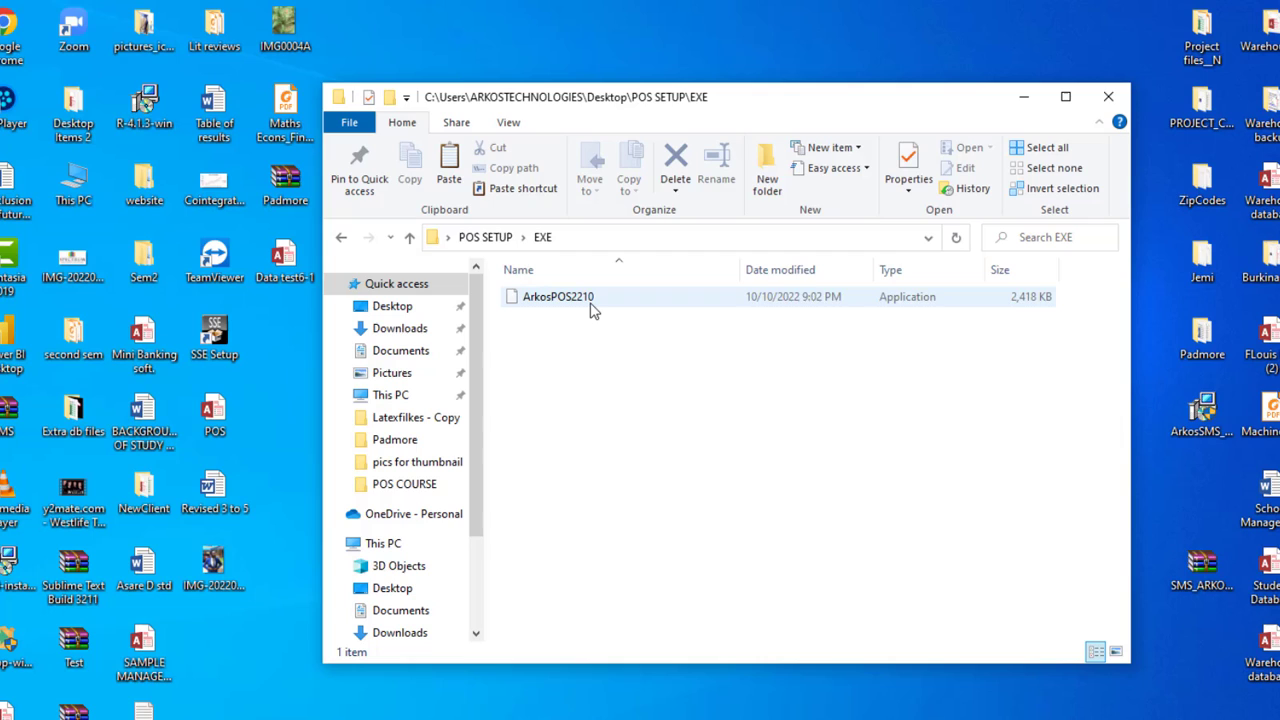
{"action": "left_click", "coordinate": [590, 308]}
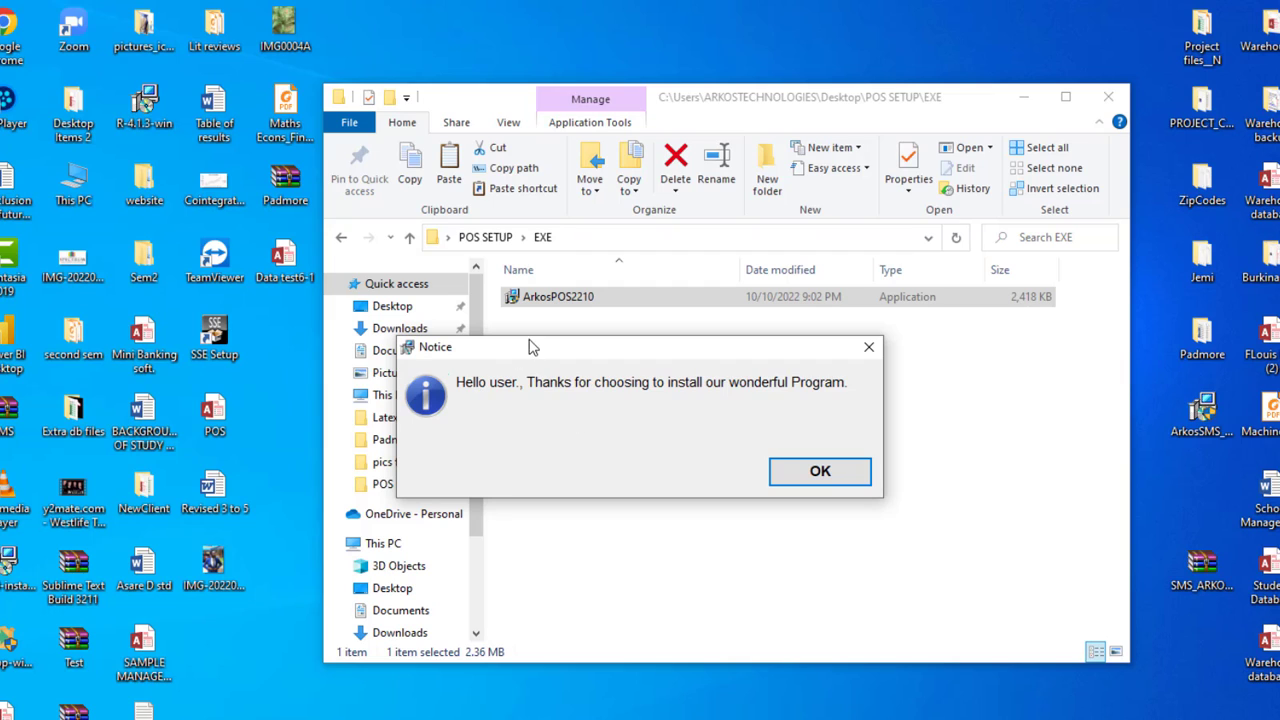
{"action": "left_click_drag", "start_coordinate": [532, 346], "coordinate": [566, 343]}
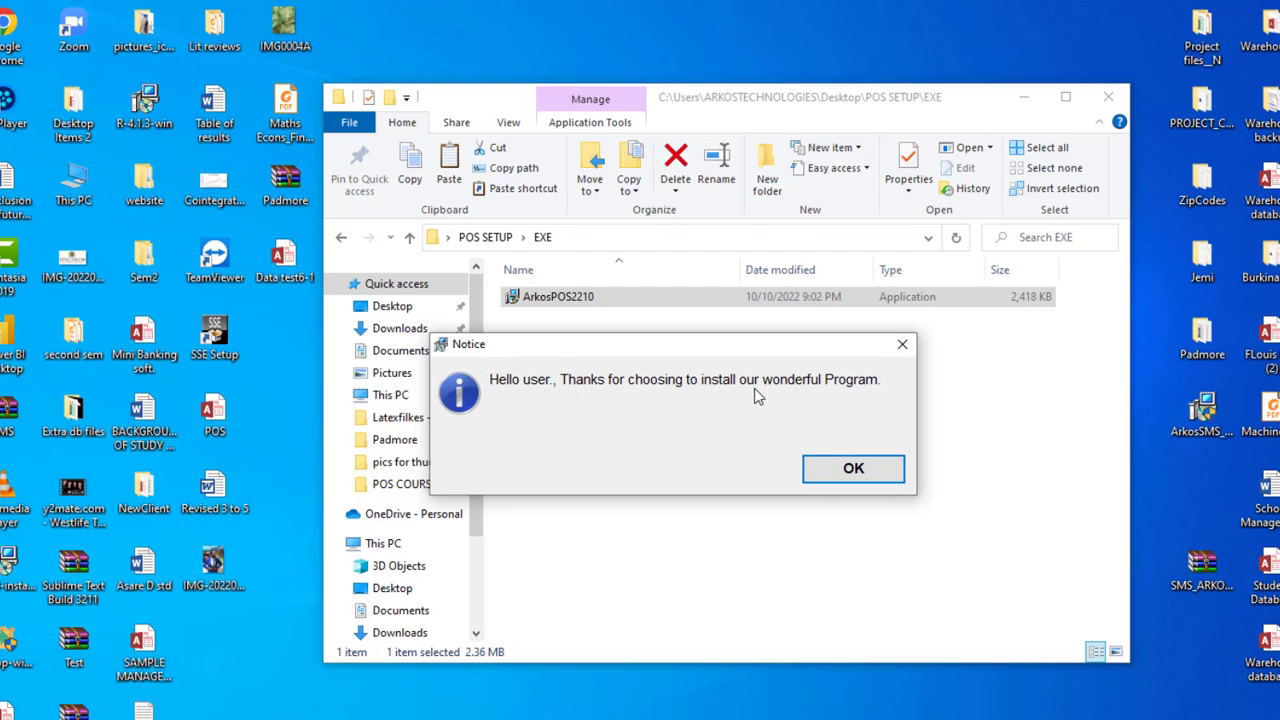
{"action": "left_click", "coordinate": [862, 470]}
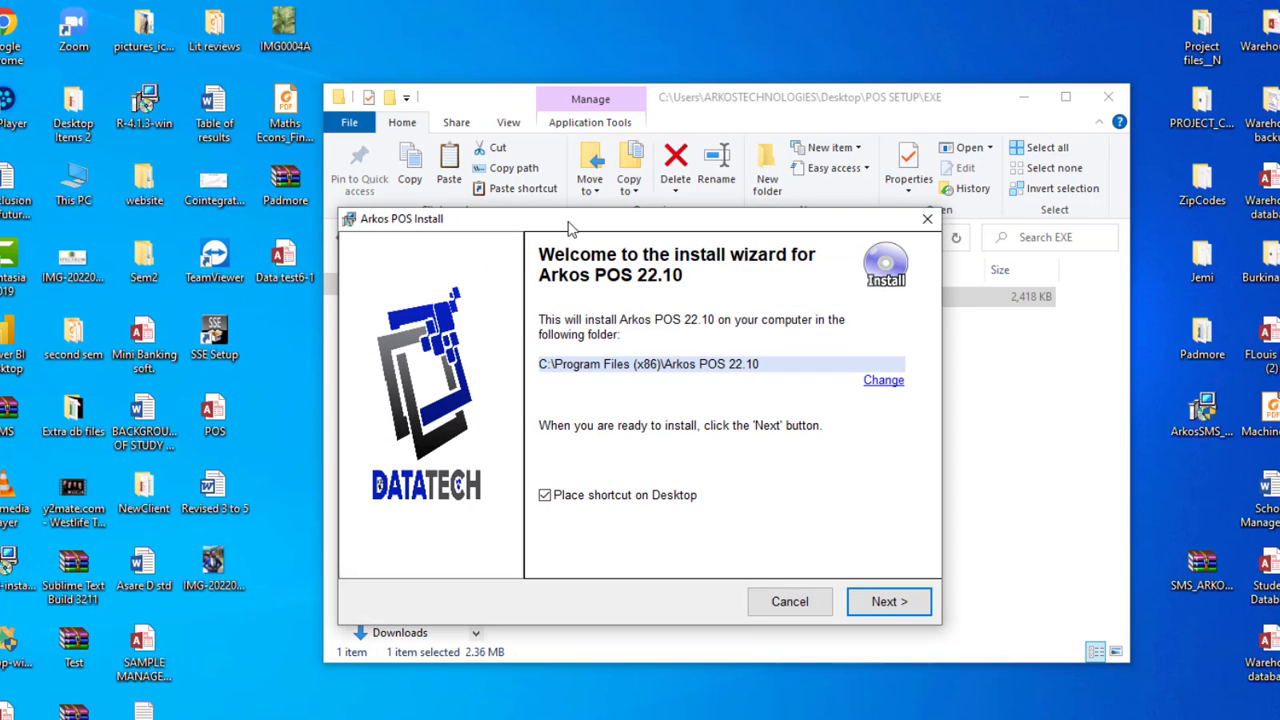
Accept the license agreement and install Arkos POS 22.10 in the default Program Files folder with a desktop shortcut.
{"action": "left_click_drag", "start_coordinate": [592, 228], "coordinate": [651, 229]}
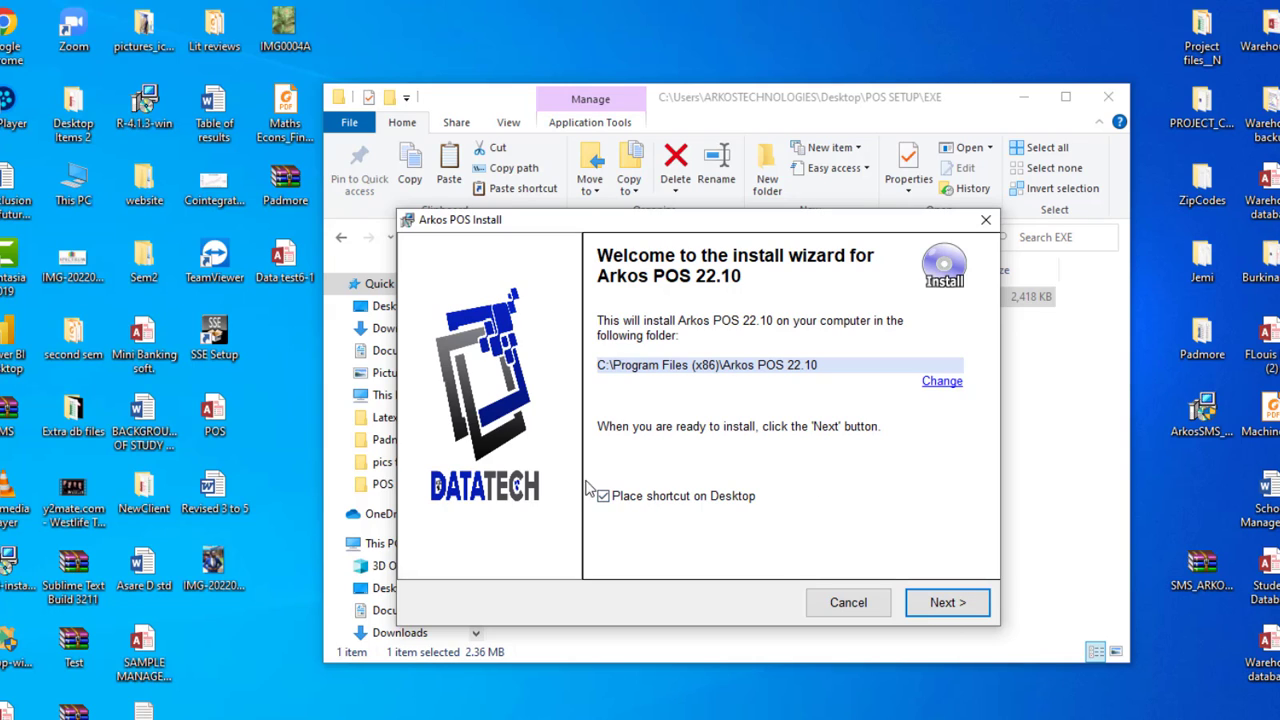
{"action": "left_click", "coordinate": [933, 610]}
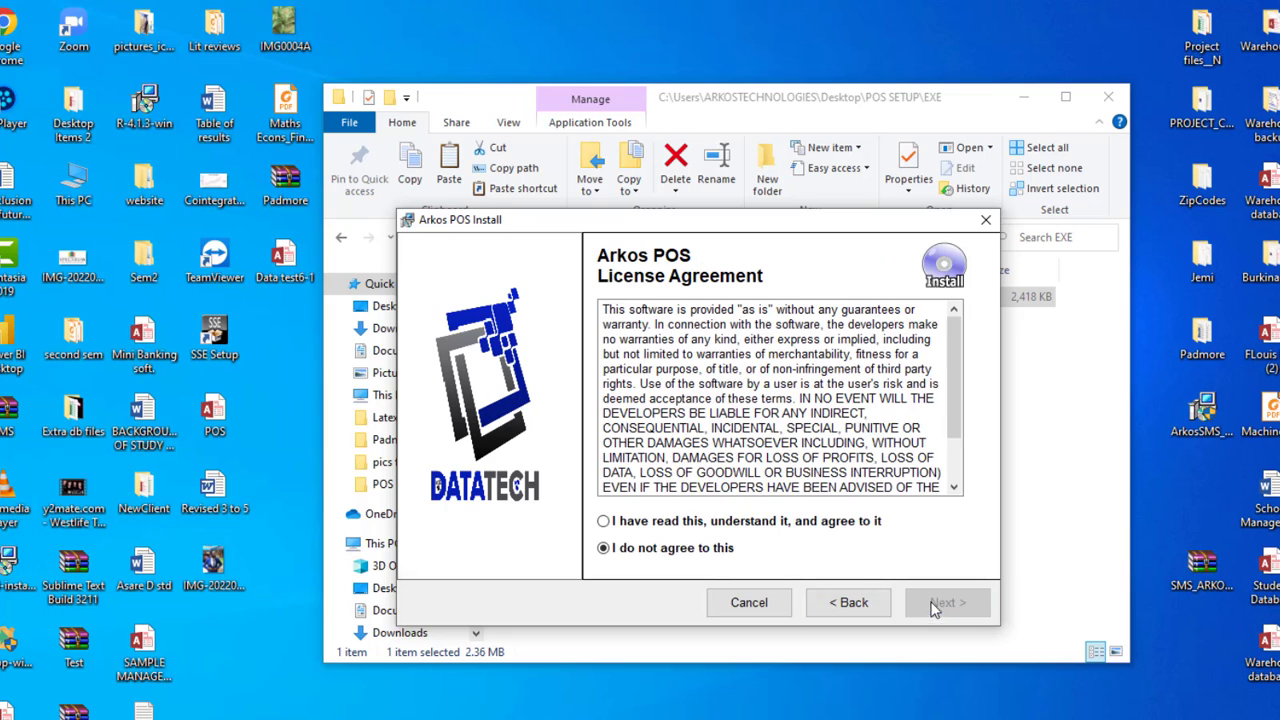
{"action": "left_click", "coordinate": [665, 522]}
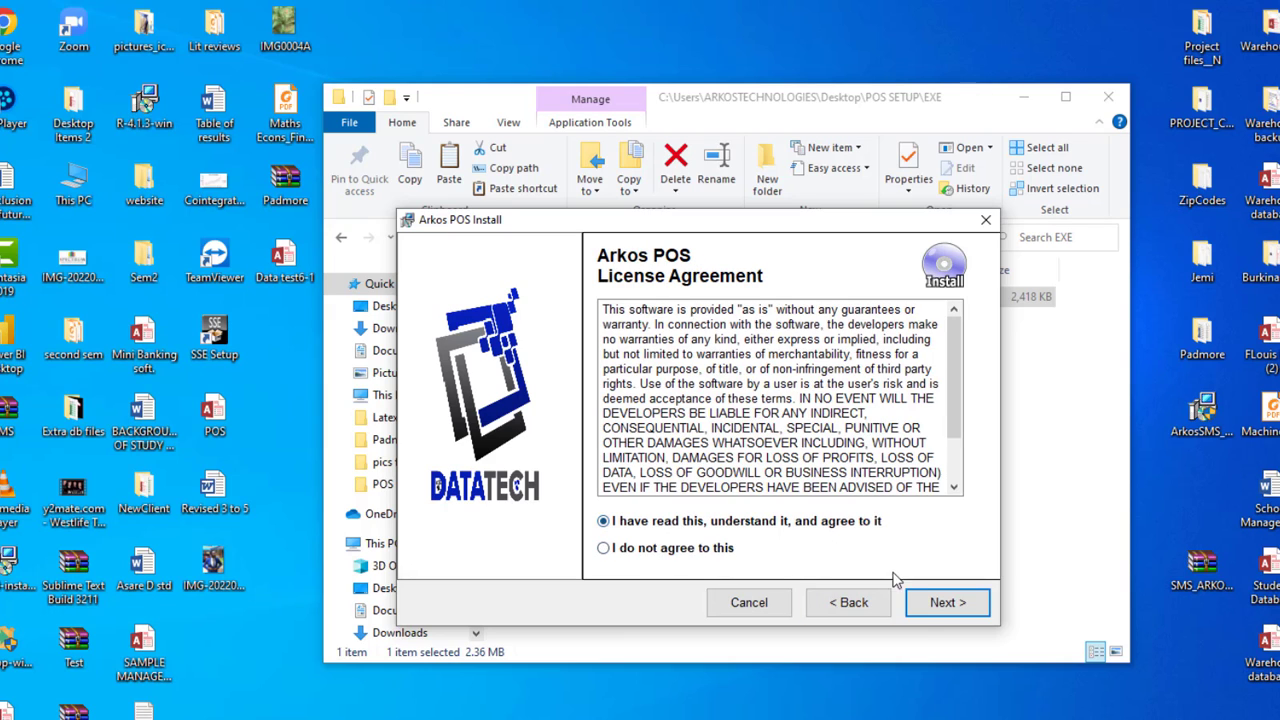
{"action": "left_click", "coordinate": [937, 604]}
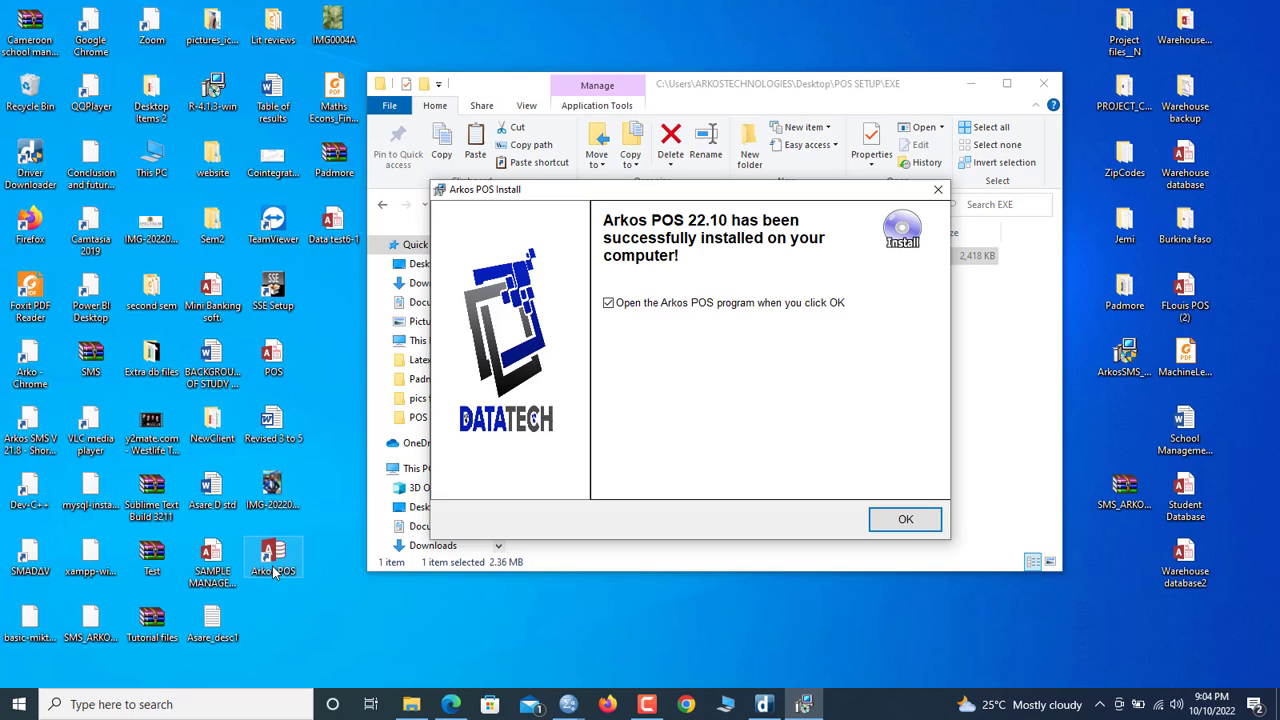
Dismiss the installer's completion notice and finish the wizard with the option to open the Arkos POS program enabled.
{"action": "left_click", "coordinate": [888, 530]}
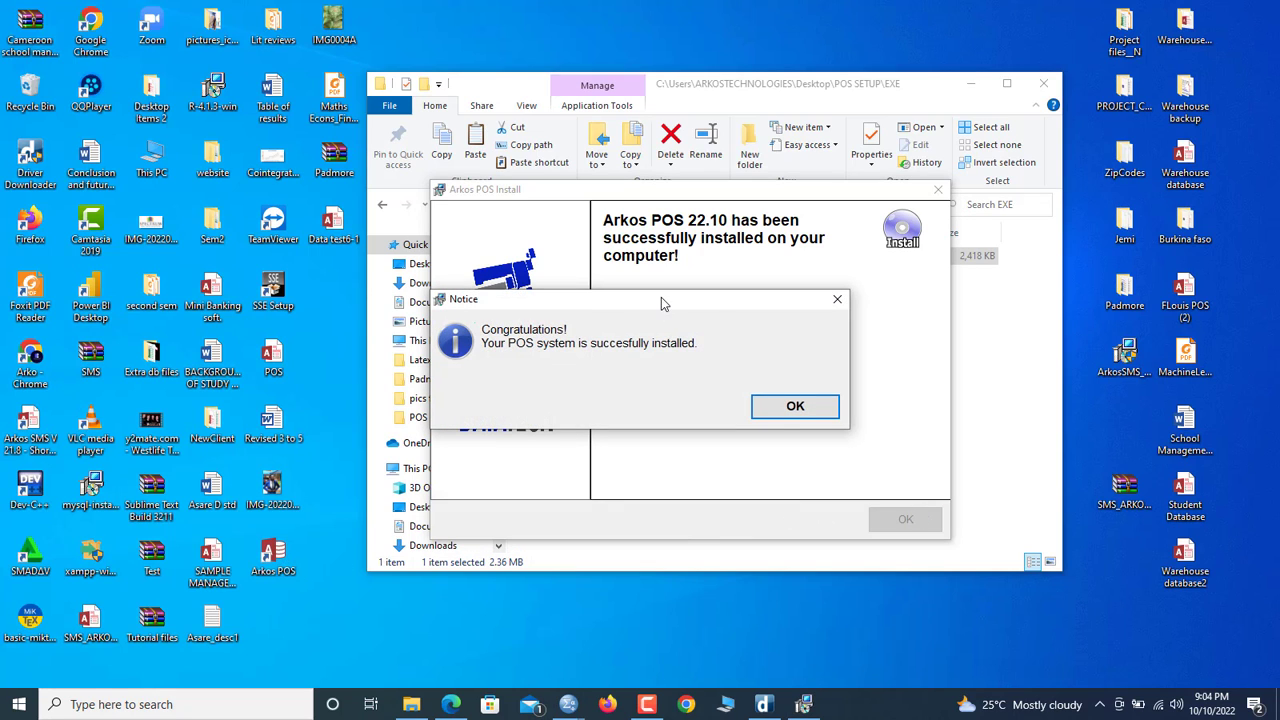
{"action": "left_click_drag", "start_coordinate": [662, 303], "coordinate": [666, 386]}
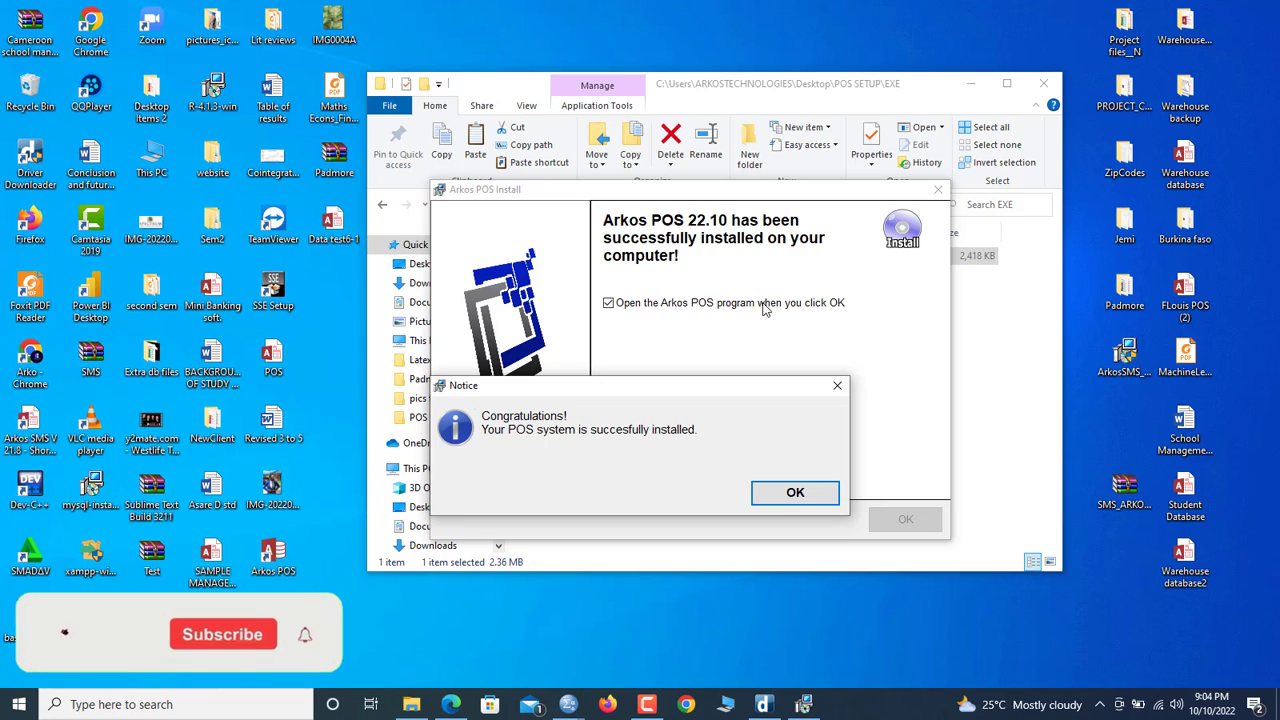
{"action": "left_click", "coordinate": [793, 498]}
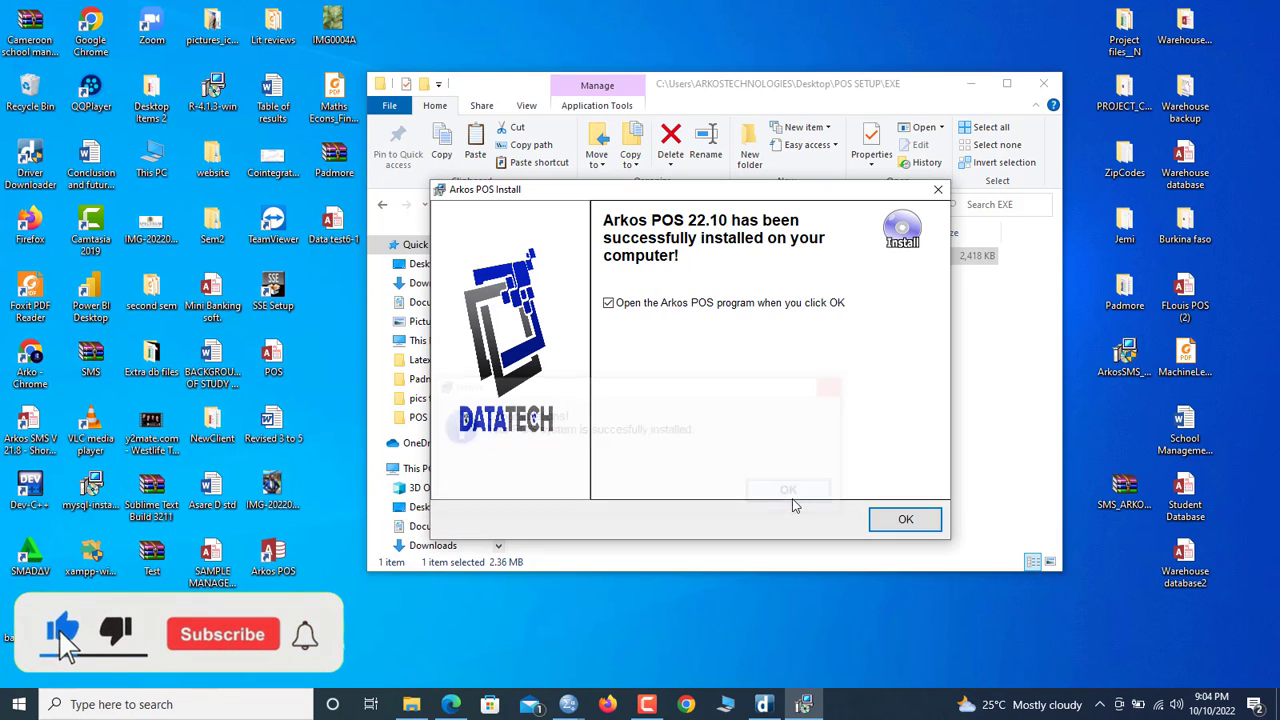
{"action": "left_click", "coordinate": [905, 519]}
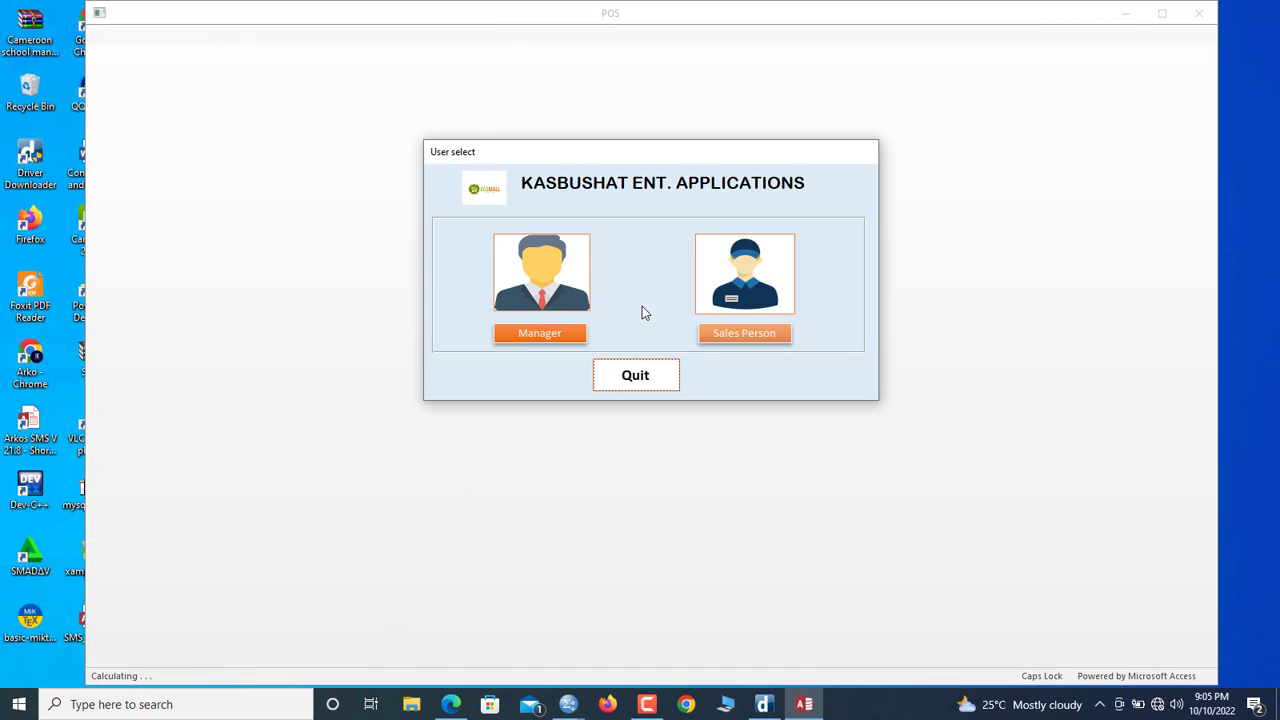
Check the Manager login form with its user list and the Sales Person login form, returning to user selection.
{"action": "left_click", "coordinate": [530, 333]}
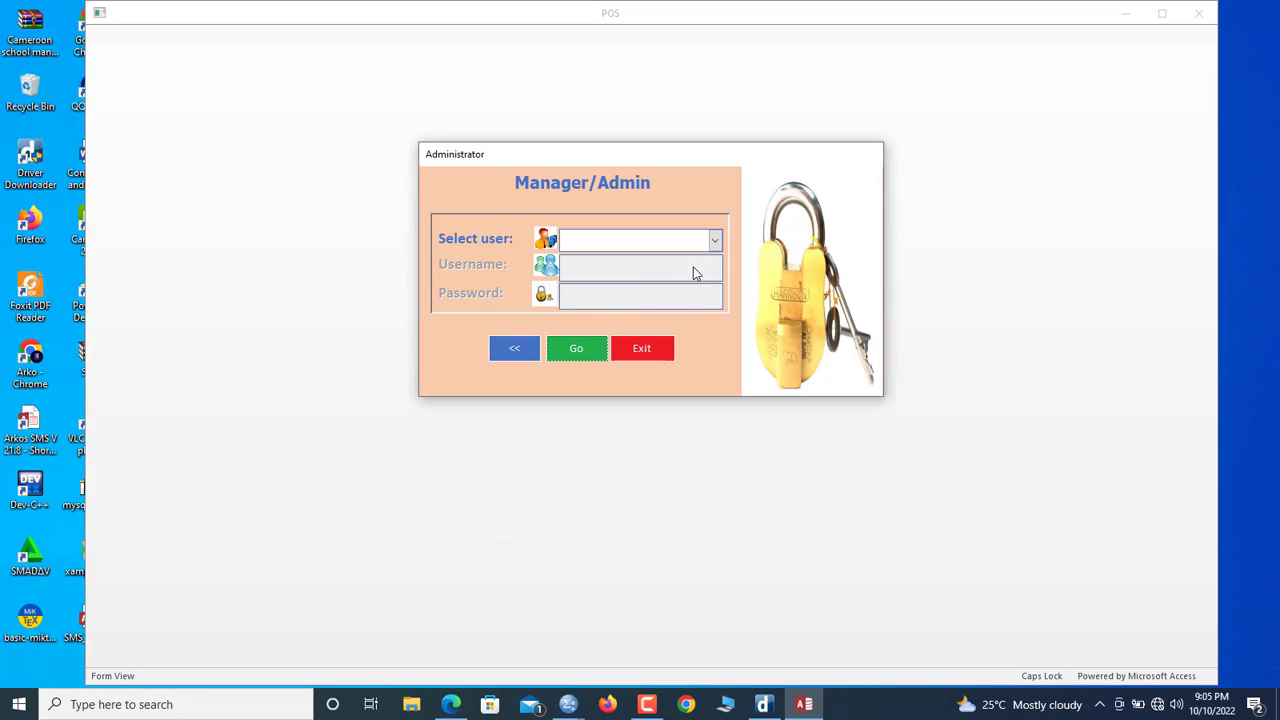
{"action": "left_click", "coordinate": [715, 242]}
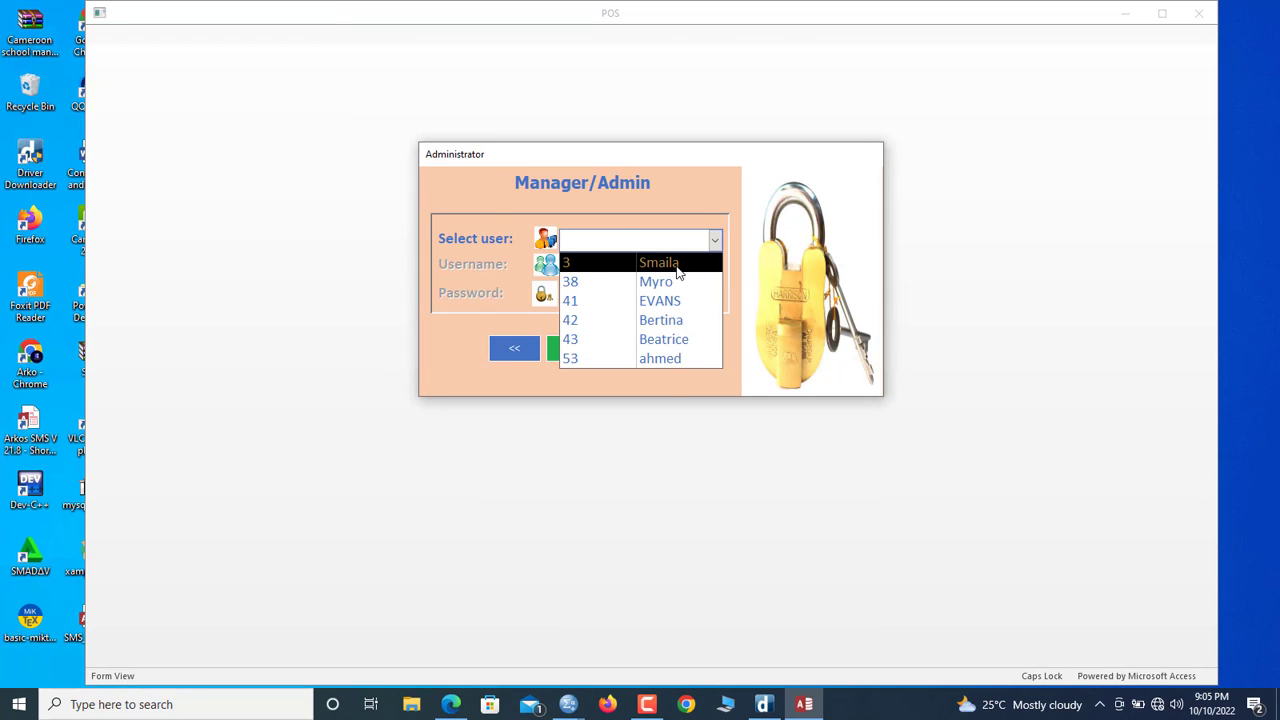
{"action": "left_click", "coordinate": [679, 264]}
{"action": "left_click", "coordinate": [533, 351]}
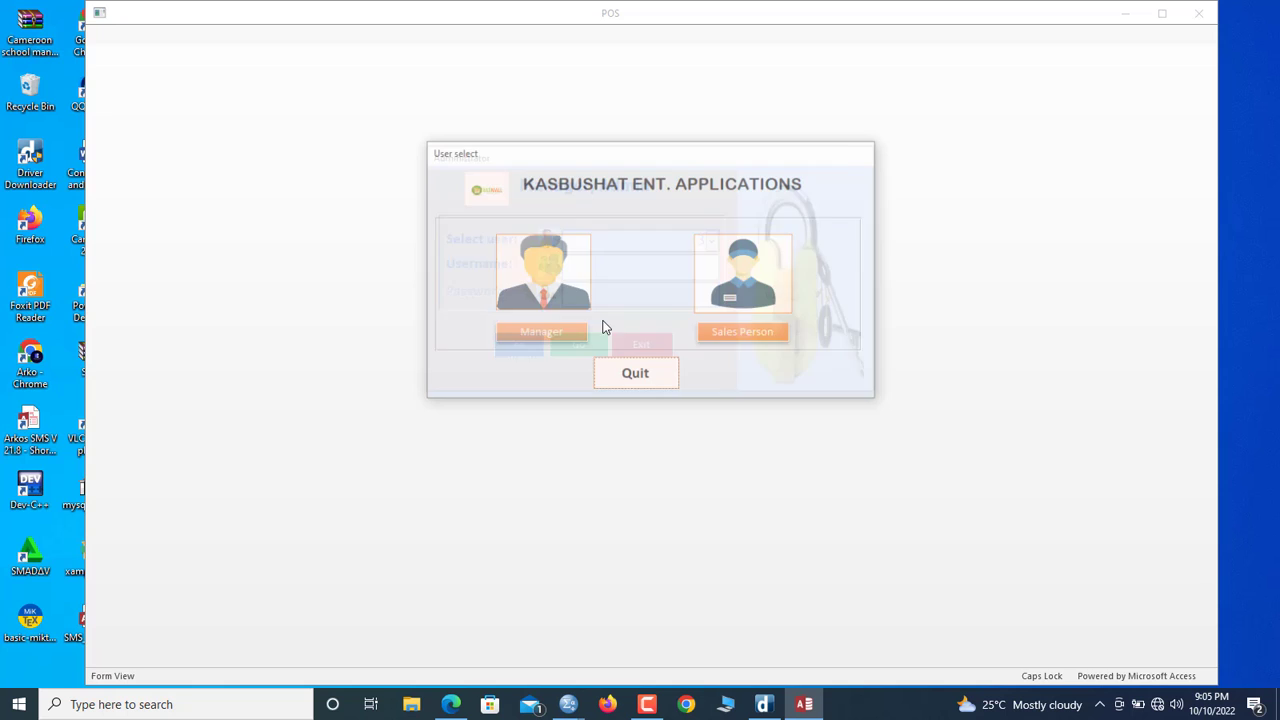
{"action": "left_click", "coordinate": [757, 338]}
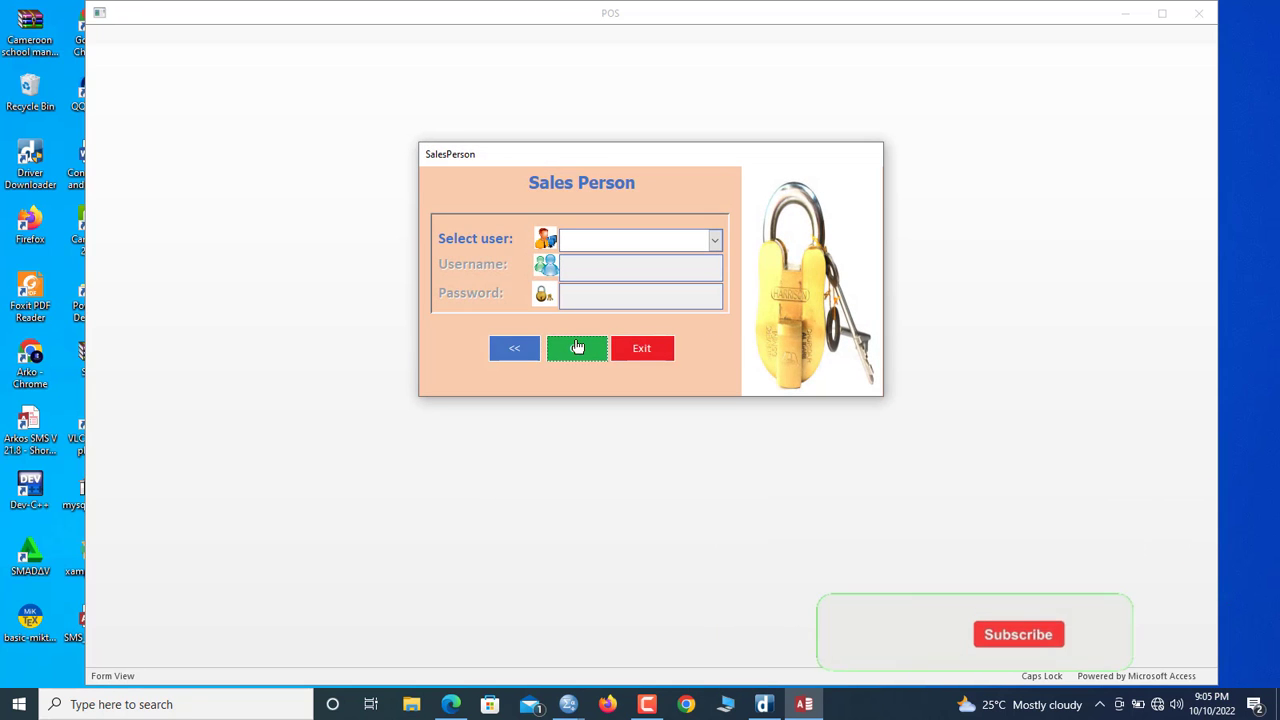
{"action": "left_click", "coordinate": [503, 347]}
{"action": "left_click_drag", "start_coordinate": [648, 157], "coordinate": [662, 157]}
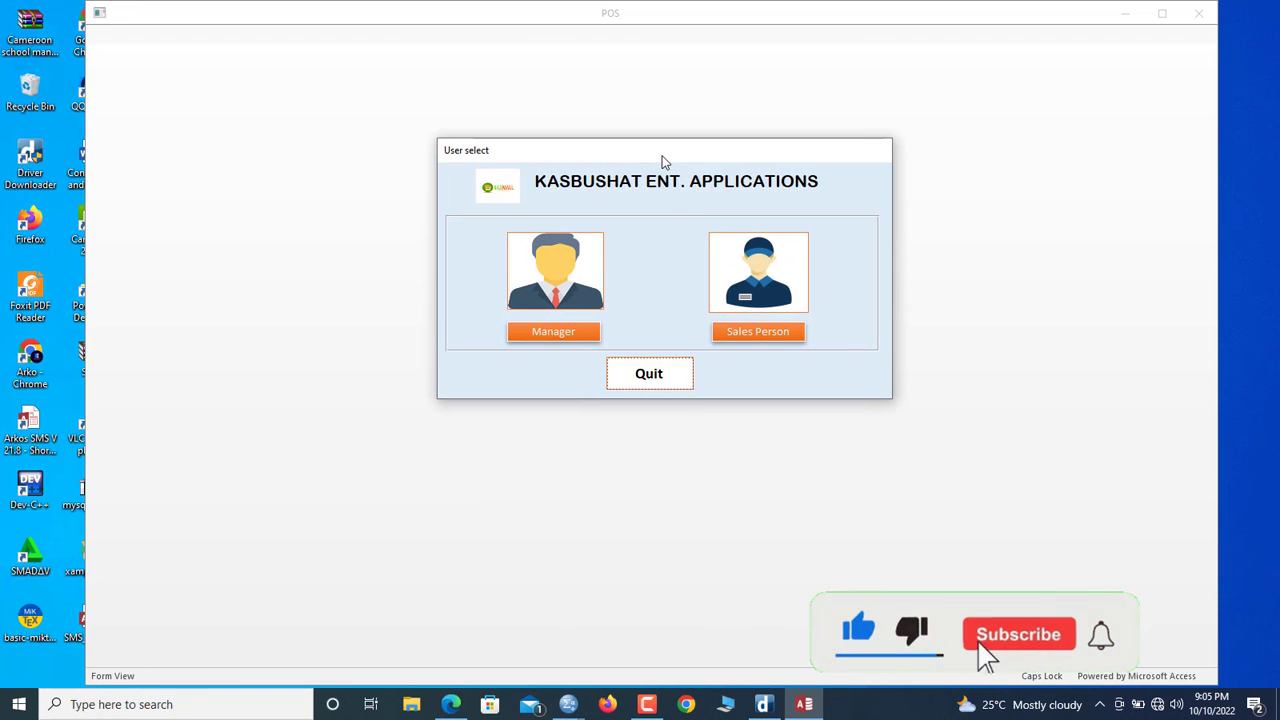
Quit the installed POS application from the user selection form and confirm the exit.
{"action": "left_click", "coordinate": [650, 382]}
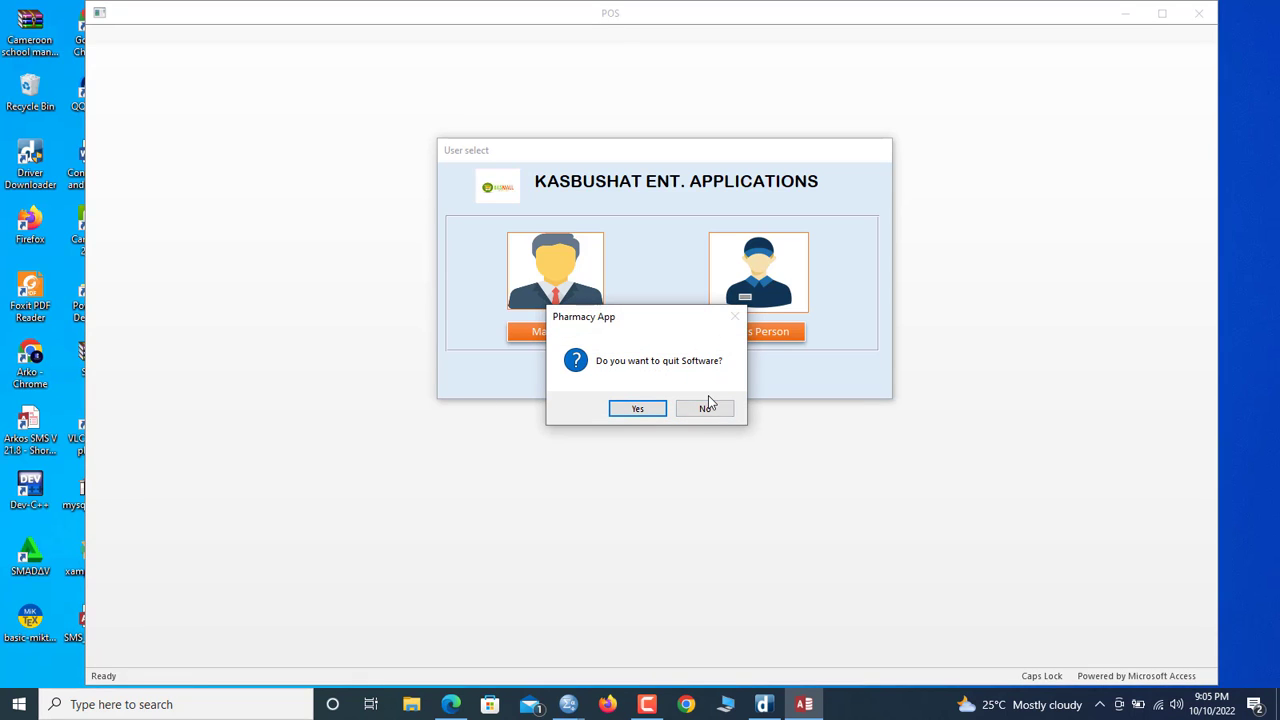
{"action": "left_click", "coordinate": [705, 409]}
{"action": "left_click", "coordinate": [630, 388]}
{"action": "left_click", "coordinate": [634, 412]}
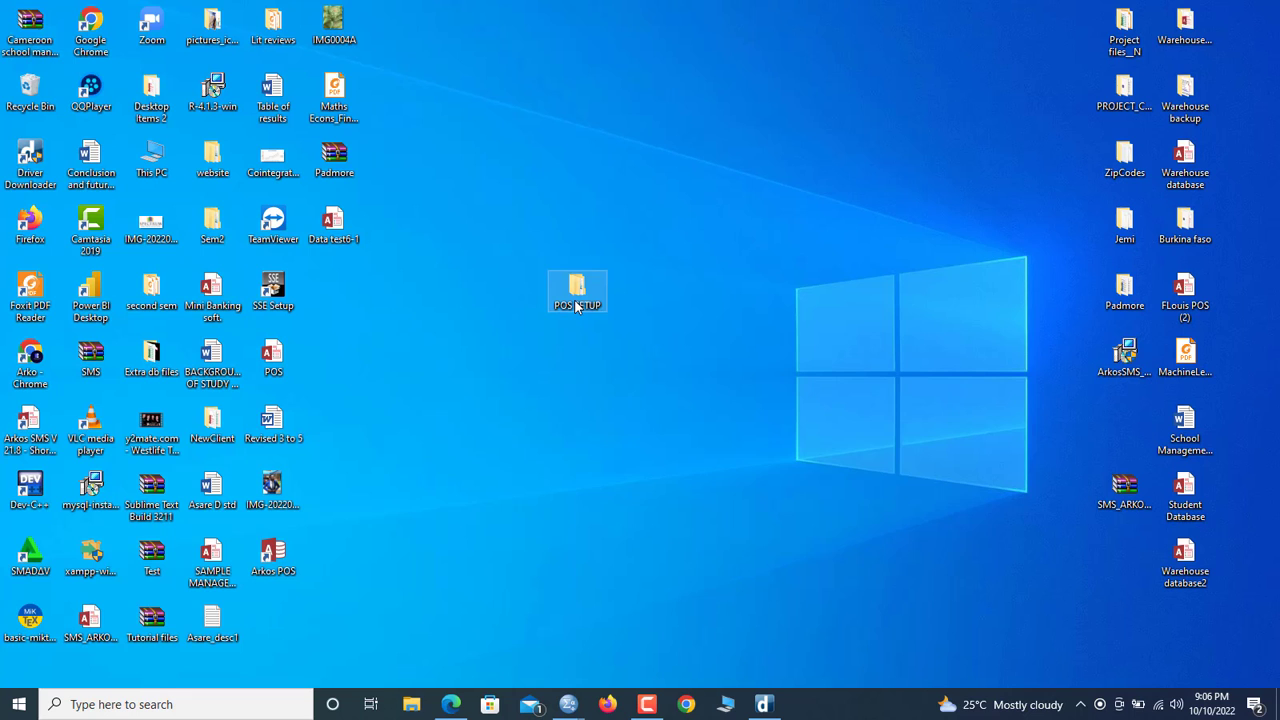
Inspect the contents of the ZIP folder inside the desktop's POS SETUP folder and close the window.
{"action": "double_click", "coordinate": [575, 306]}
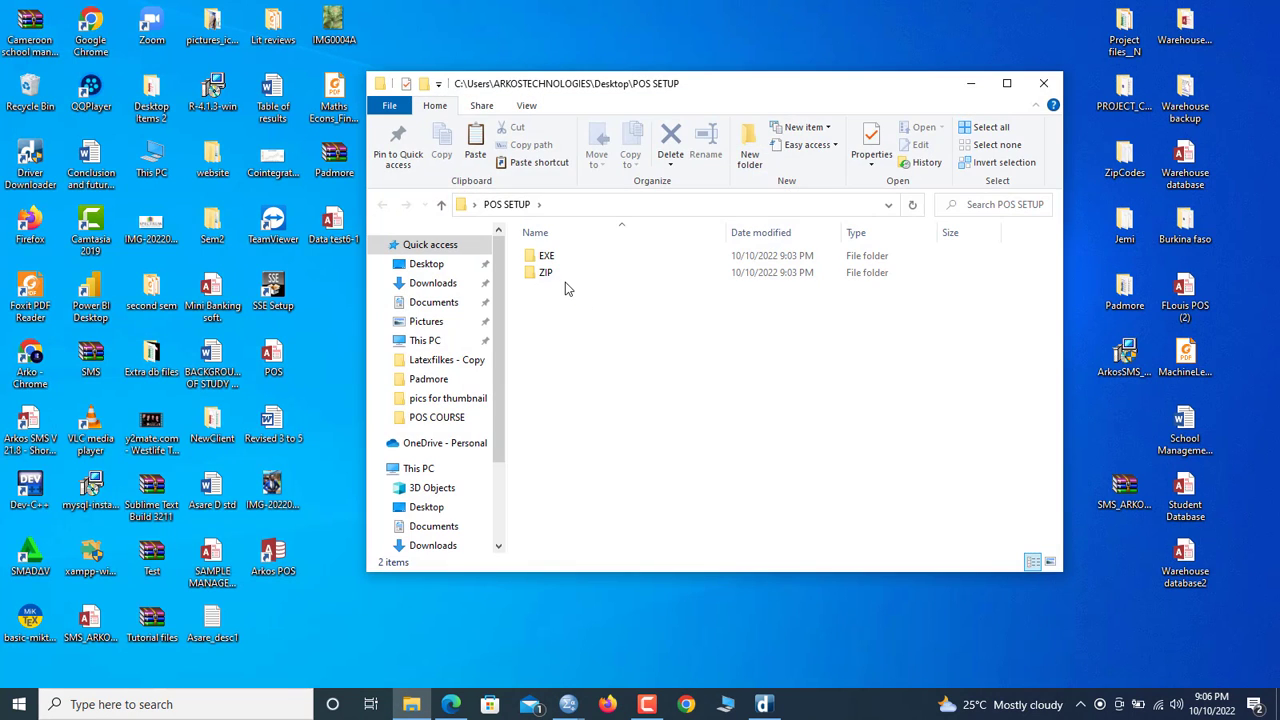
{"action": "double_click", "coordinate": [566, 274]}
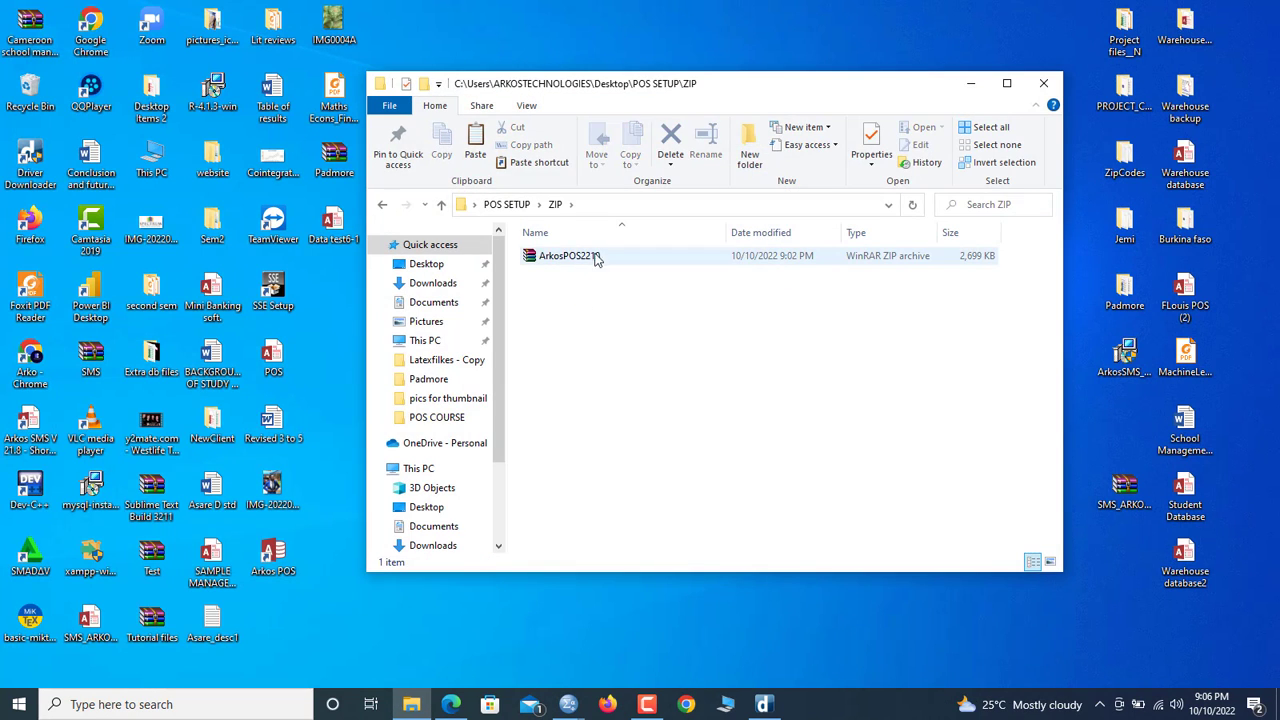
{"action": "left_click", "coordinate": [1043, 84]}
Refresh the desktop.
{"action": "left_click", "coordinate": [764, 240]}
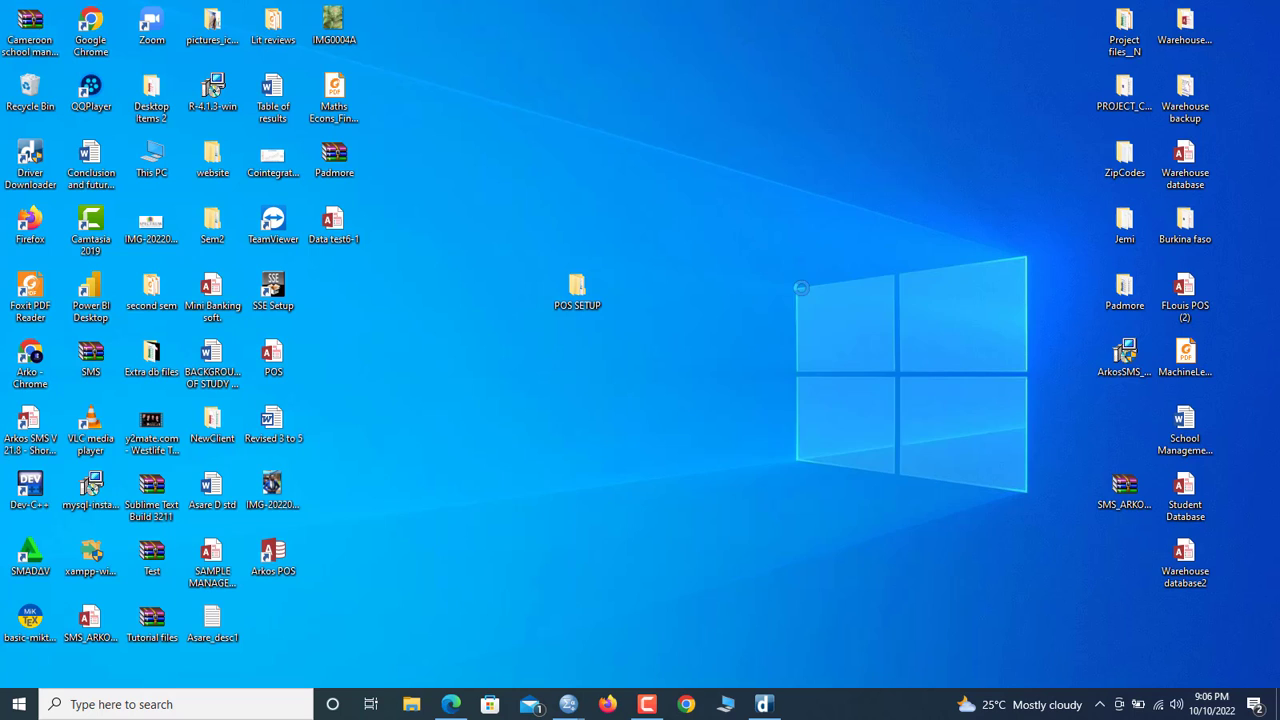
{"action": "right_click", "coordinate": [801, 288]}
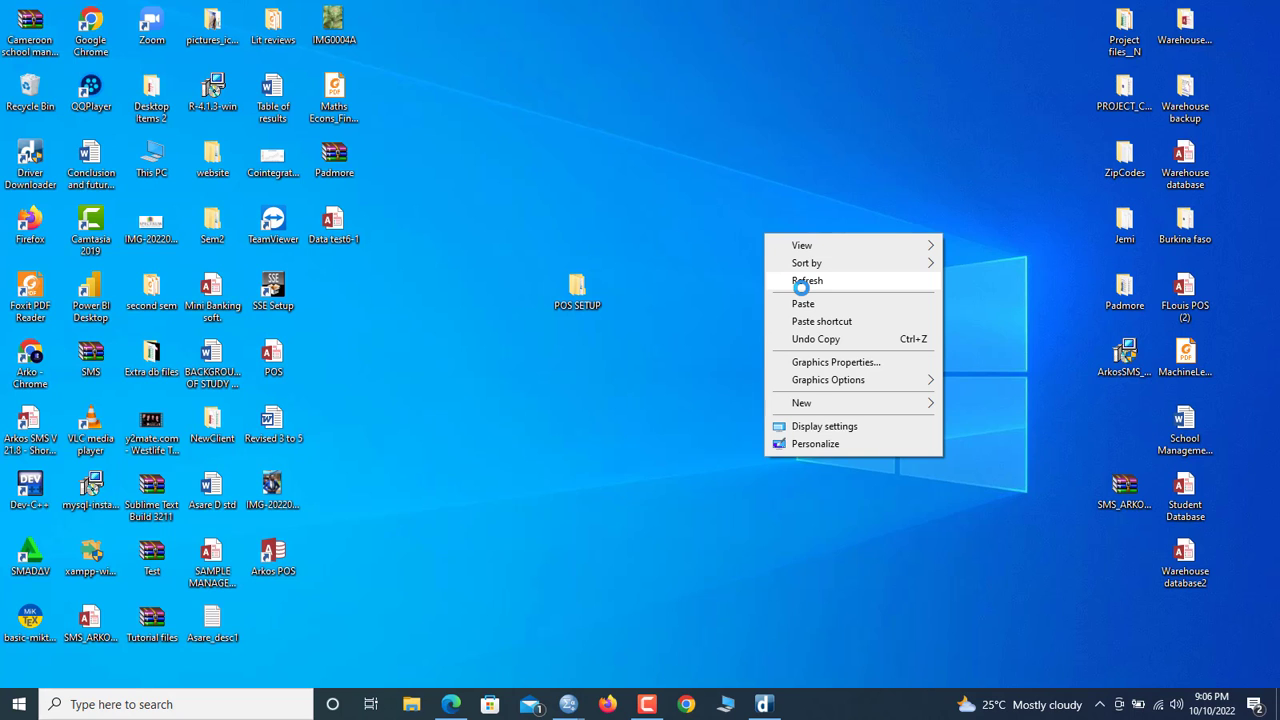
{"action": "left_click", "coordinate": [802, 281]}
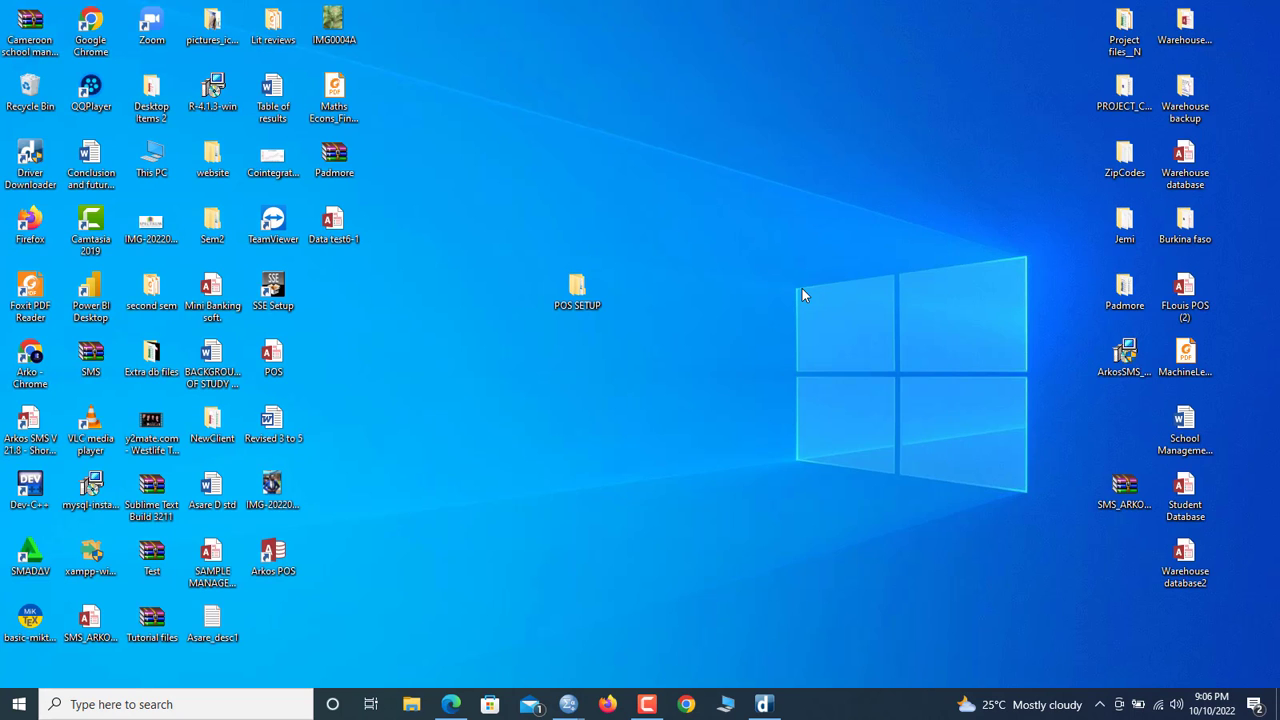